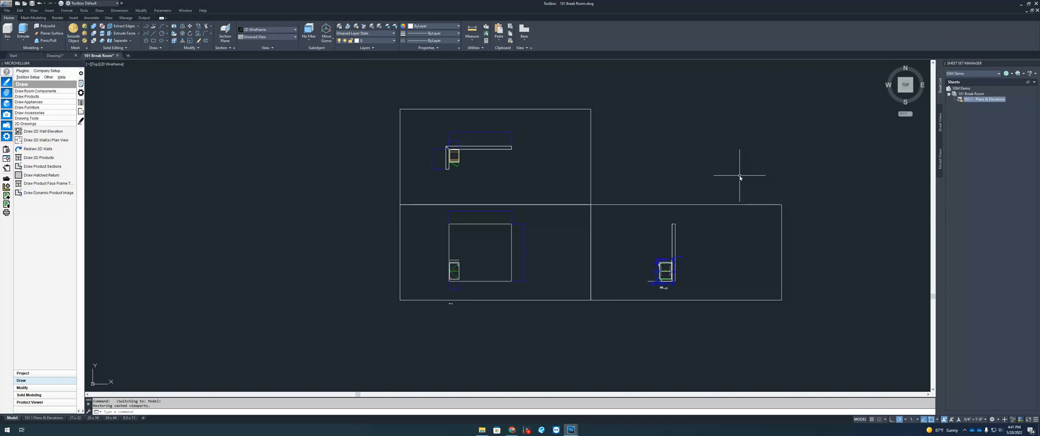
- Open the View Manager and inspect the boundary of the existing test model view without redefining it
text(view)
key(Return)
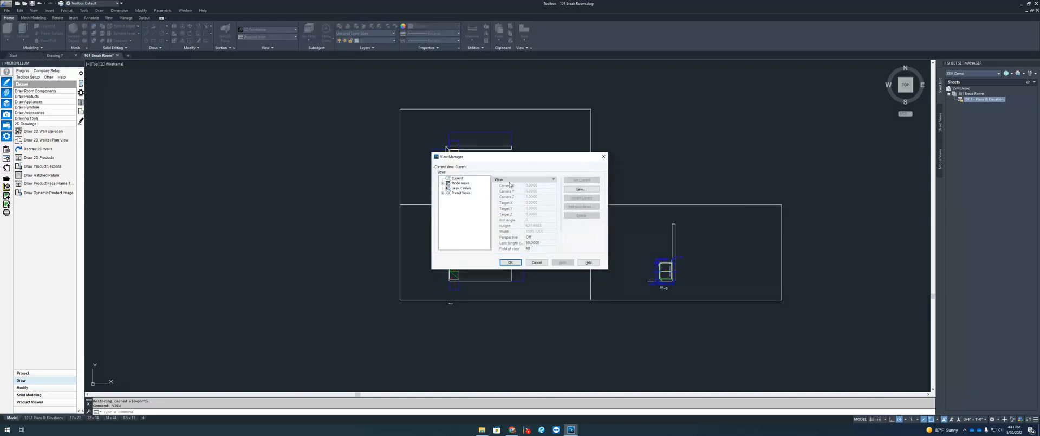
click(443, 183)
click(459, 188)
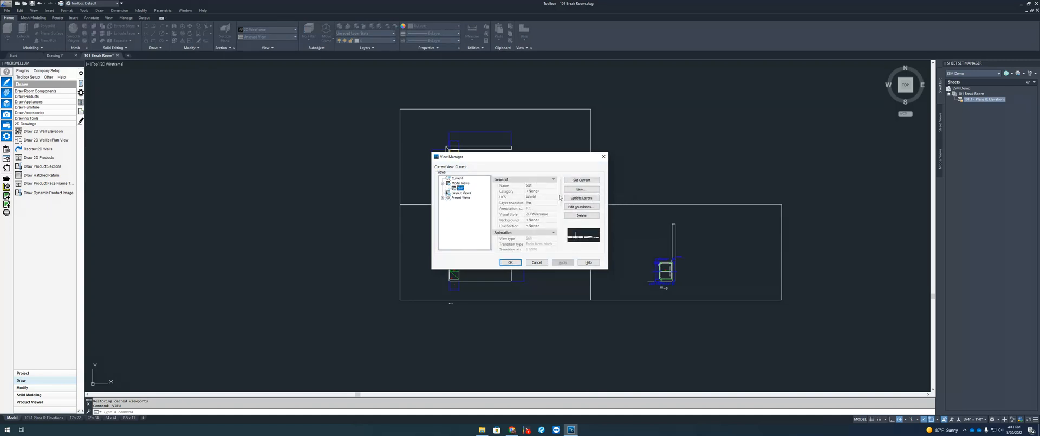
click(583, 206)
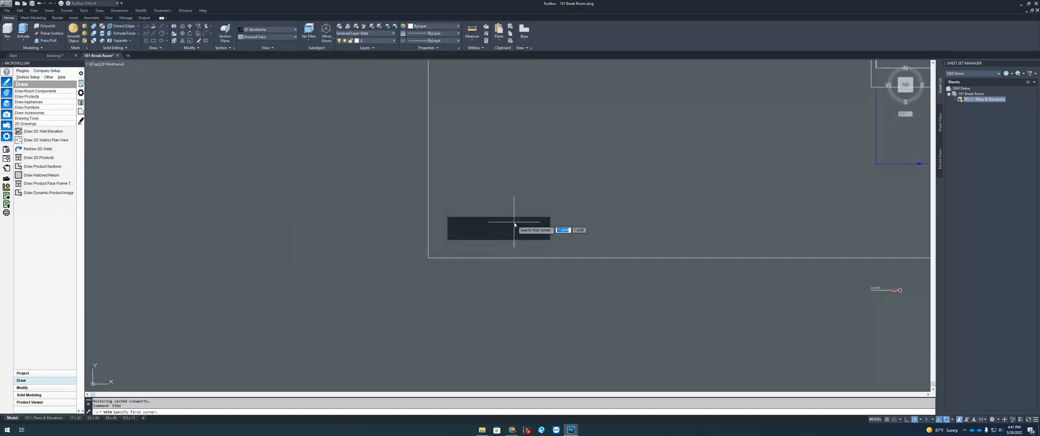
key(Escape)
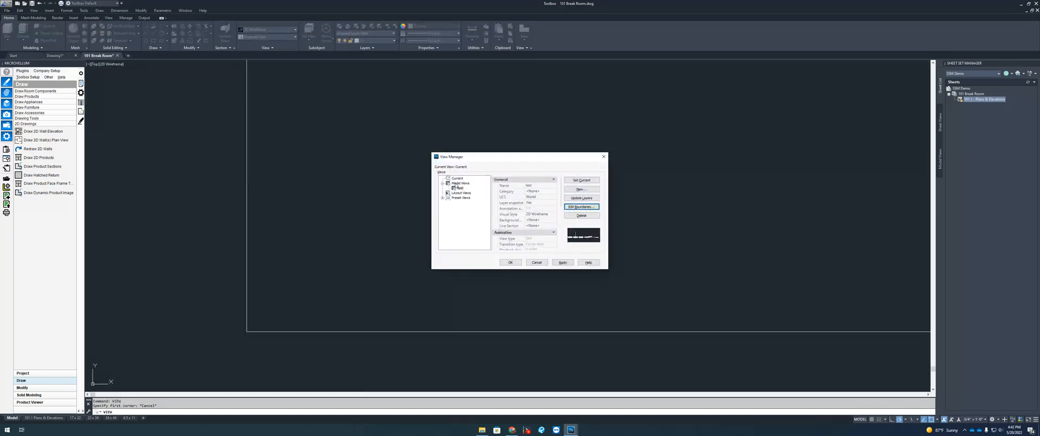
click(458, 183)
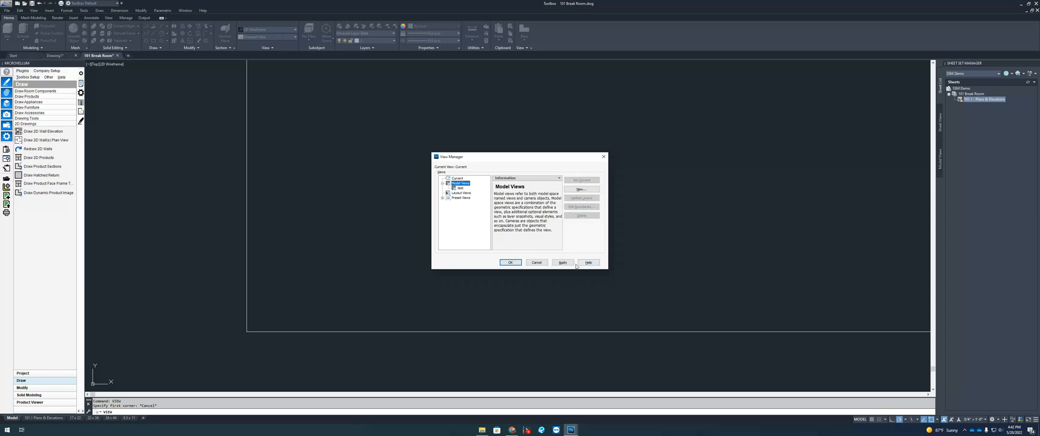
click(511, 262)
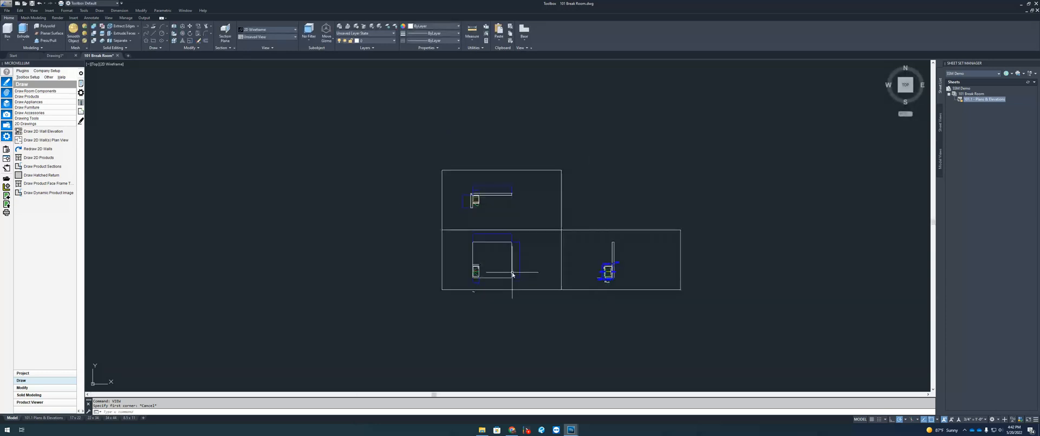
- Start a new model view named Plan and define its window around the upper frame containing the floor plan
scroll(452, 227, up, 2)
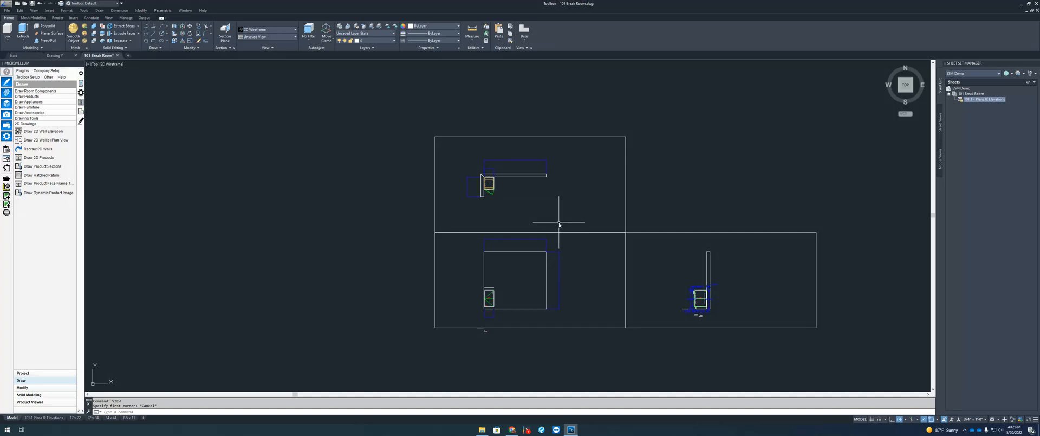
key(Return)
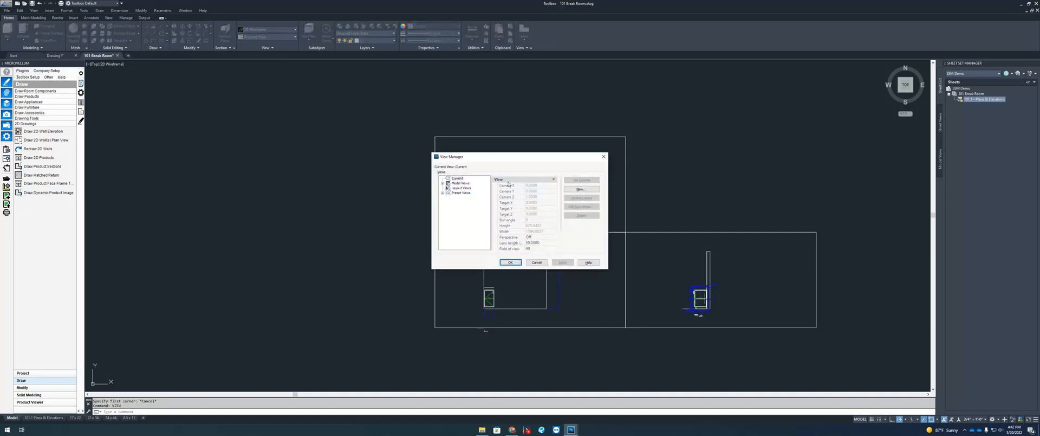
click(461, 184)
click(594, 191)
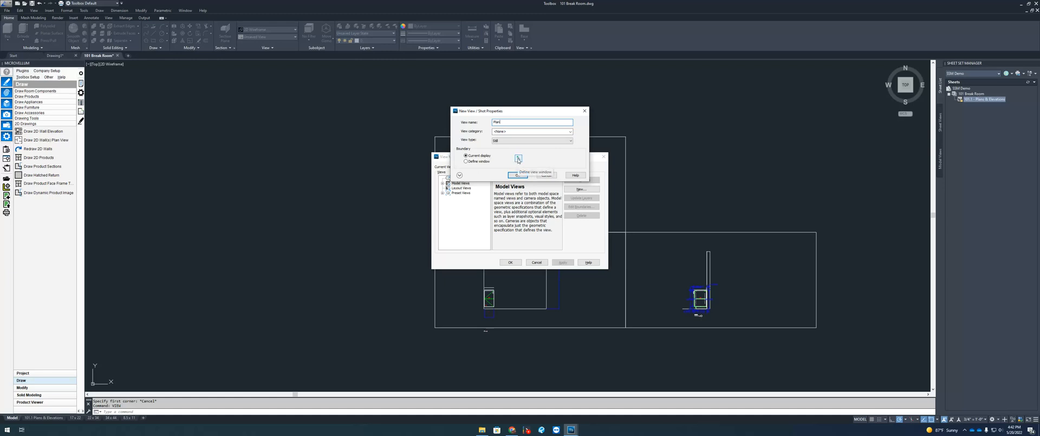
click(518, 159)
scroll(471, 238, up, 3)
scroll(426, 252, down, 2)
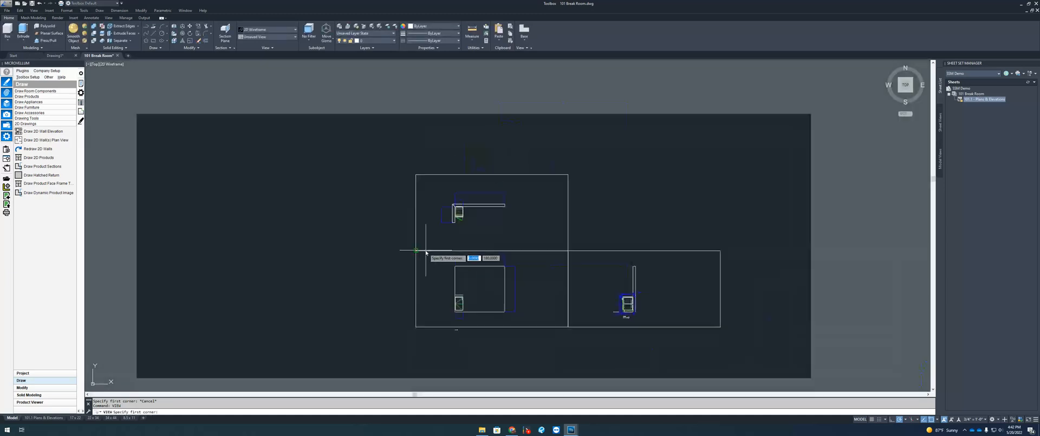
click(416, 250)
click(568, 174)
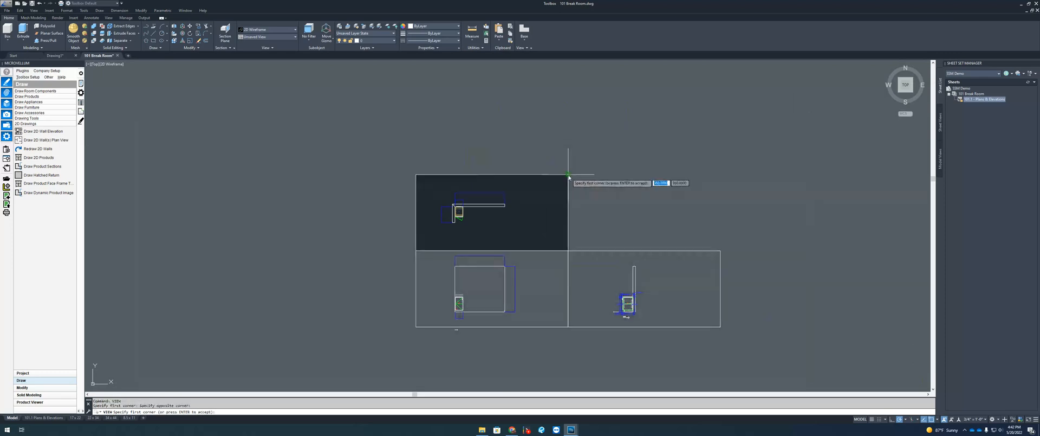
key(Return)
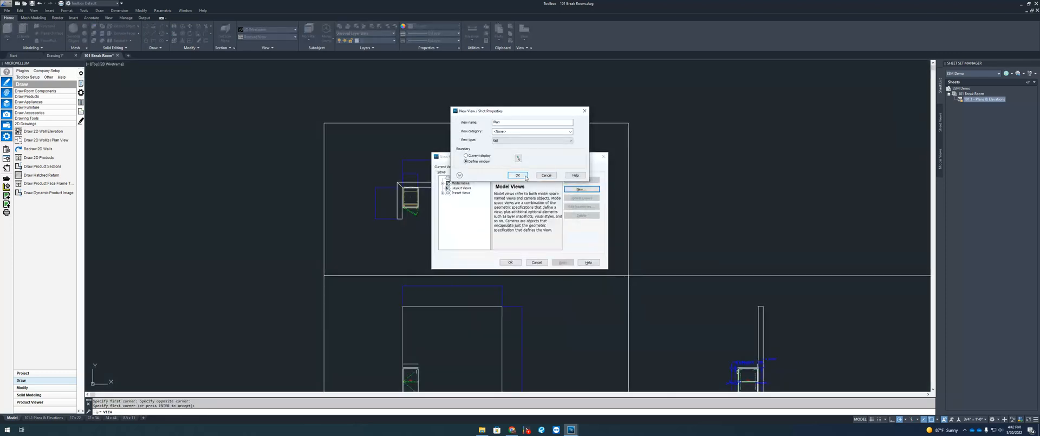
- Review the Plan view's additional view and shot properties and save the view with its layer snapshot and World UCS
click(459, 175)
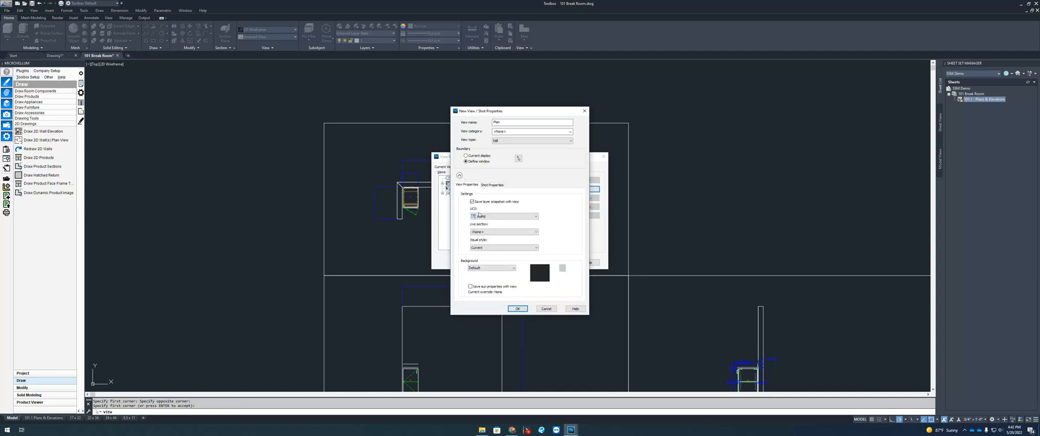
click(493, 185)
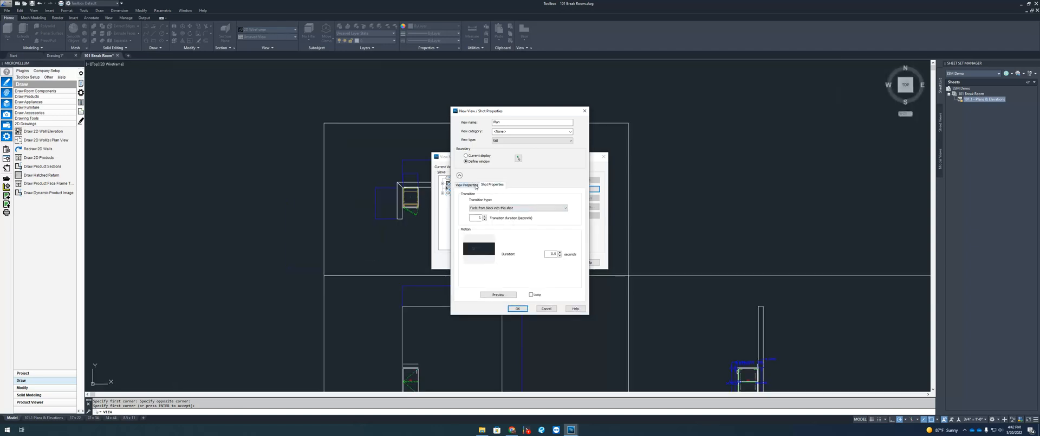
click(467, 185)
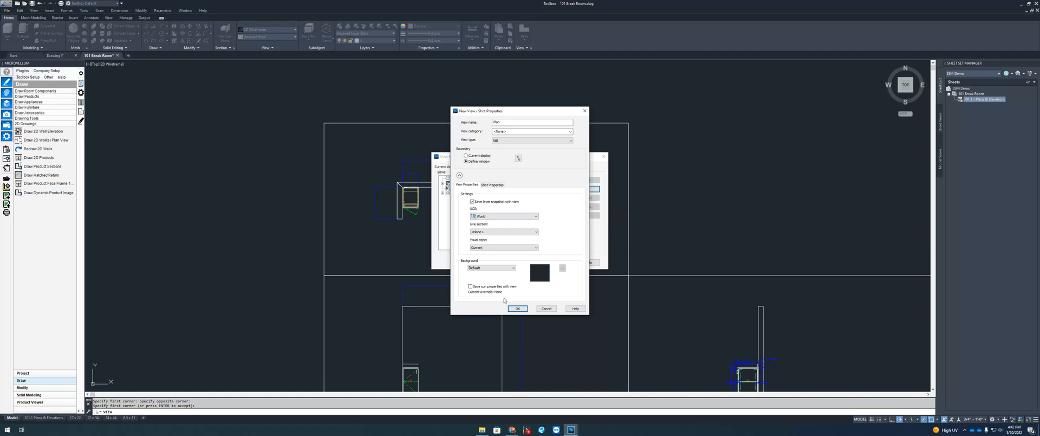
click(518, 308)
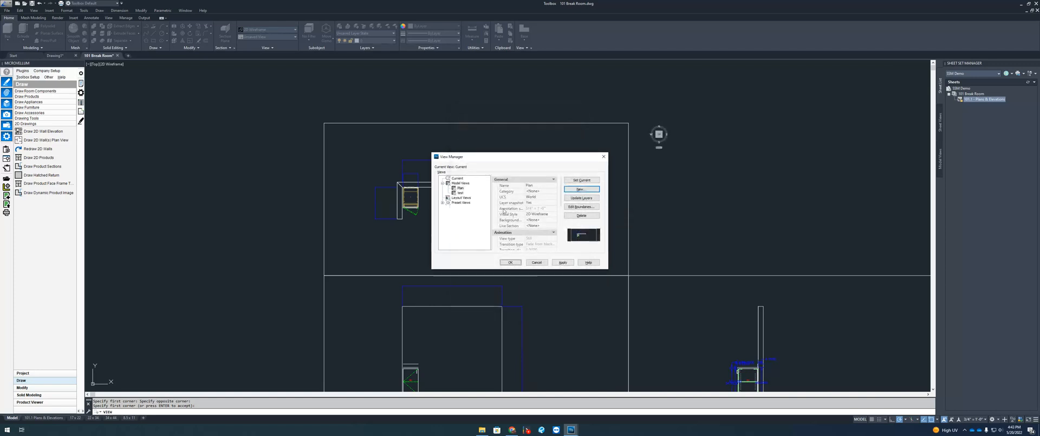
- Create a model view named Elevation with its window around the frame directly below the plan
click(581, 188)
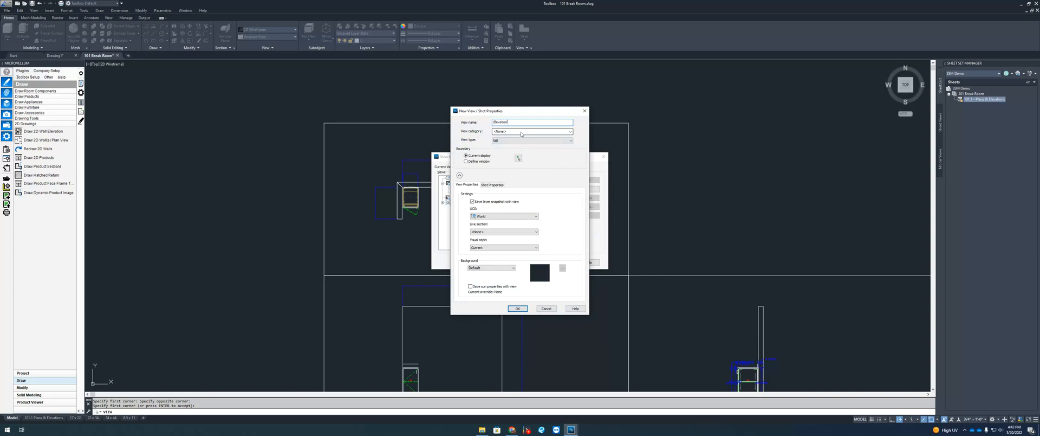
click(518, 158)
click(447, 224)
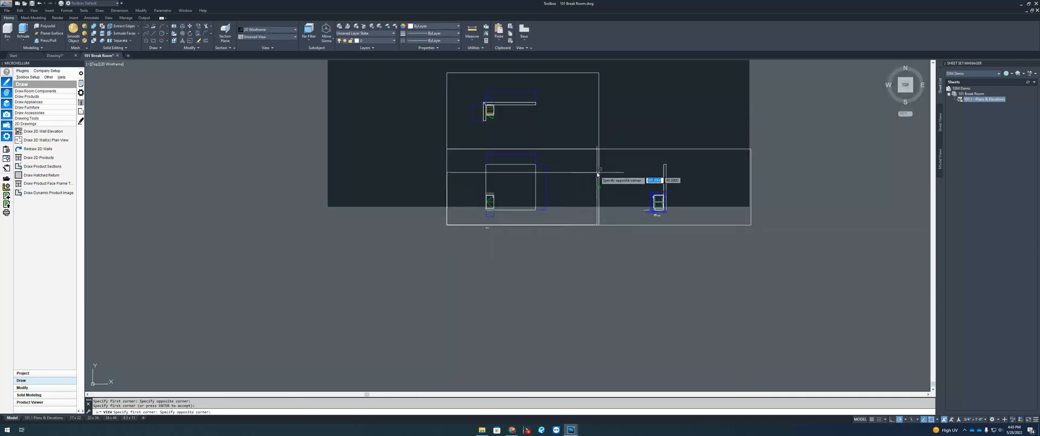
click(599, 149)
key(Return)
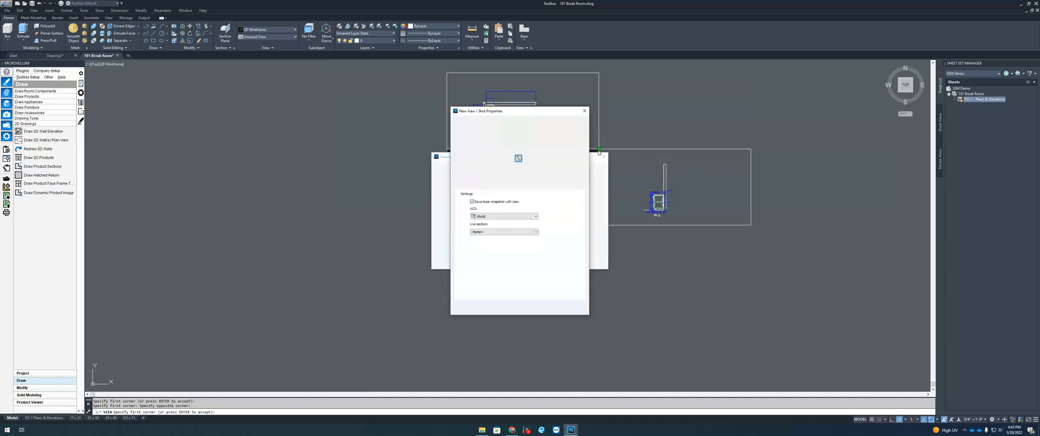
click(518, 307)
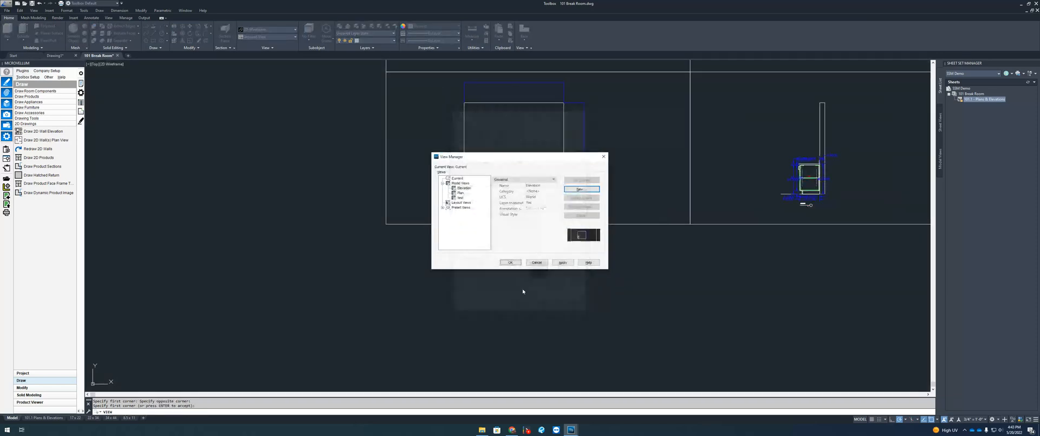
click(509, 262)
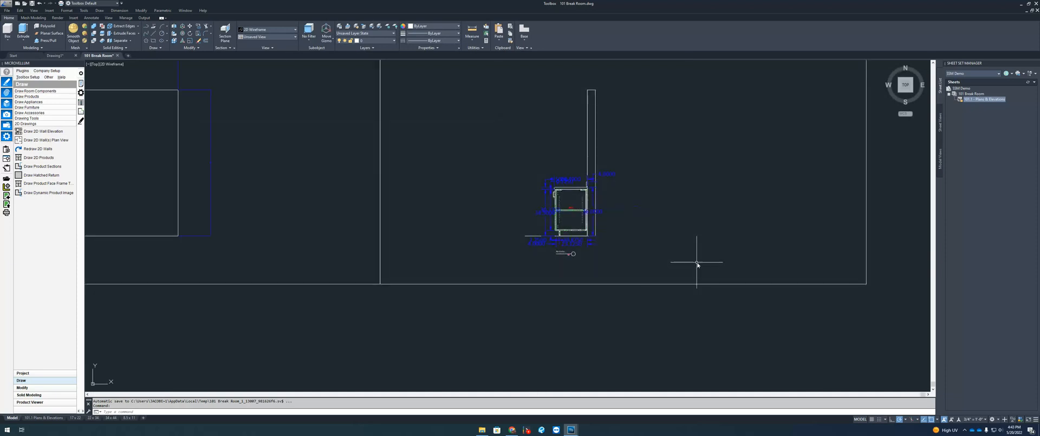
- Set the model space annotation scale to 1-1/2" = 1'-0"
scroll(818, 360, down, 2)
click(977, 420)
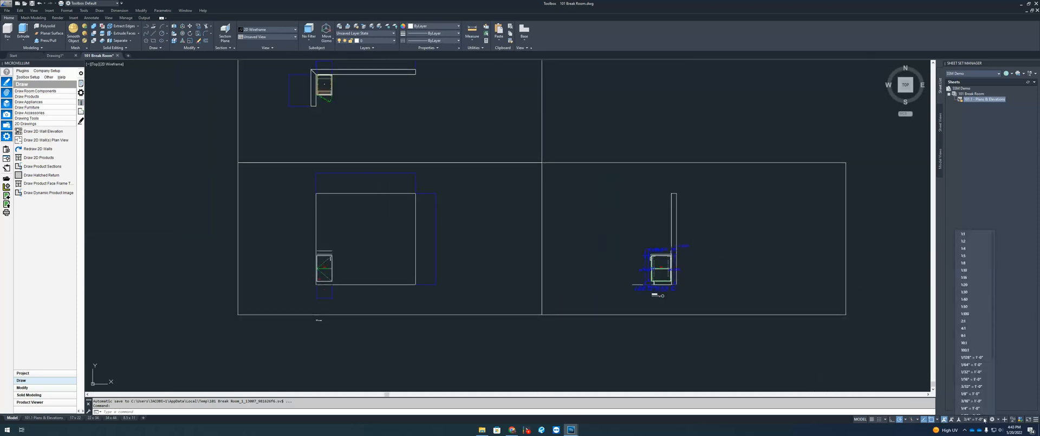
click(981, 382)
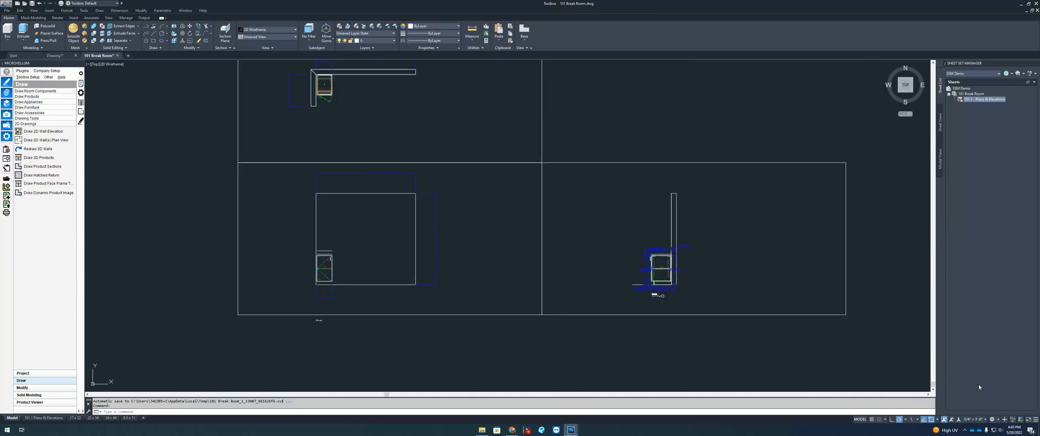
- Create a model view named Section with a narrow full-height window around the cabinet section inside its frame
text(v)
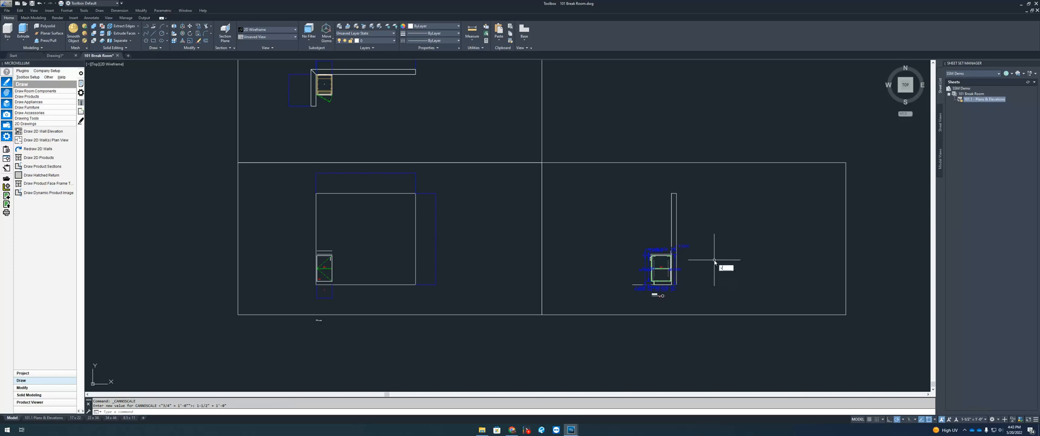
text(iew)
key(Return)
click(459, 183)
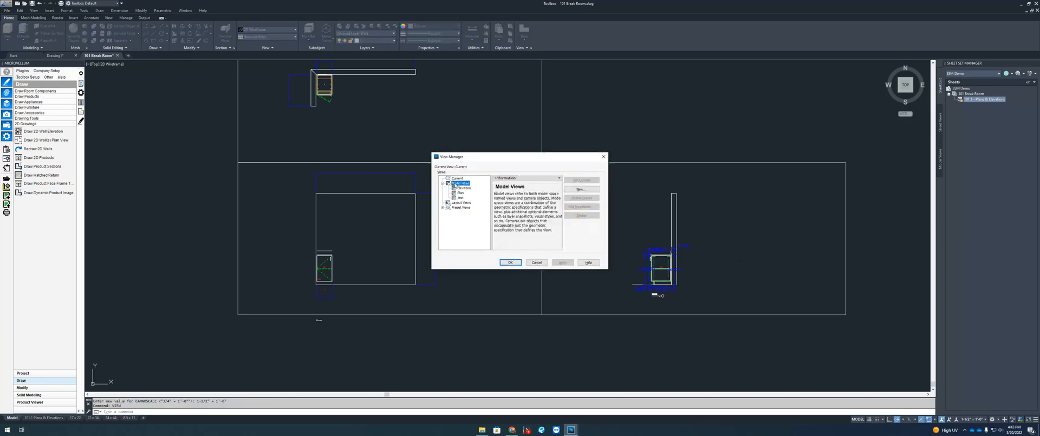
click(590, 191)
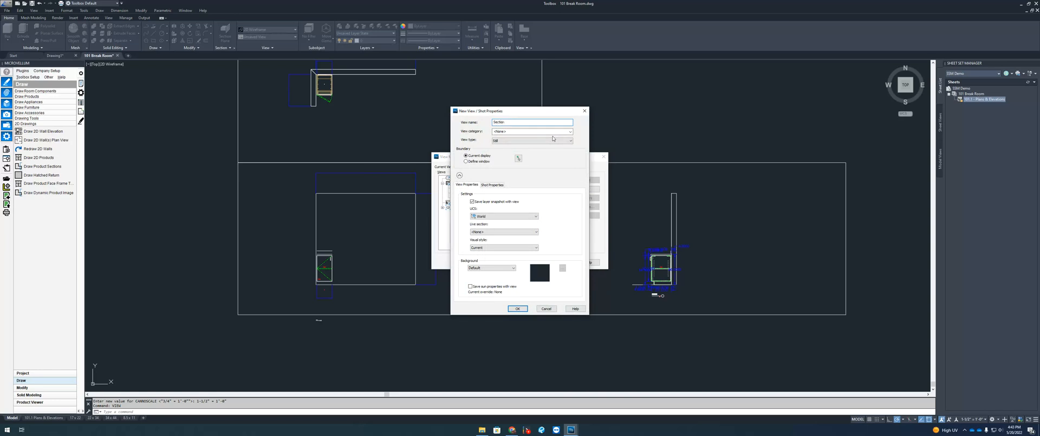
click(519, 158)
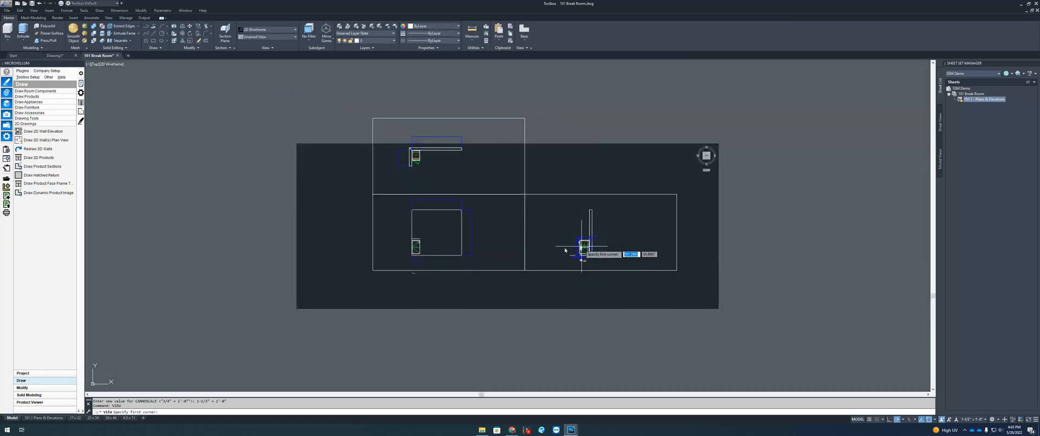
scroll(565, 250, up, 1)
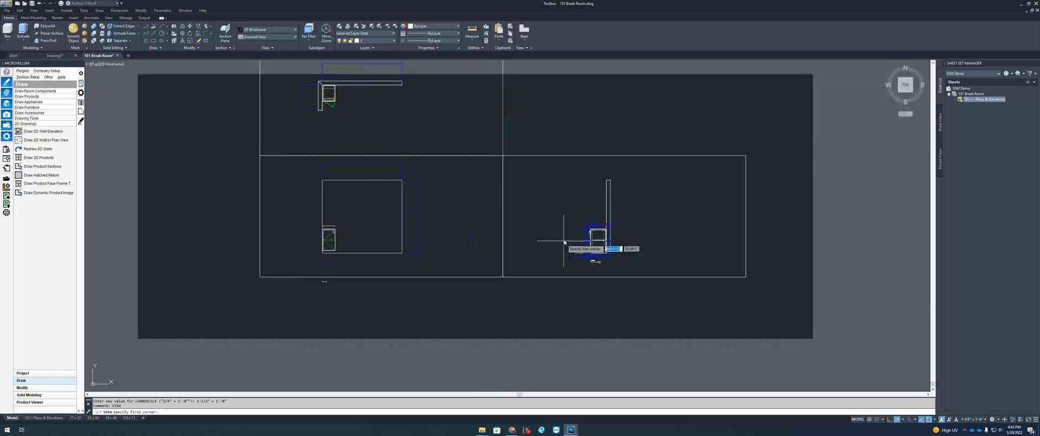
click(552, 276)
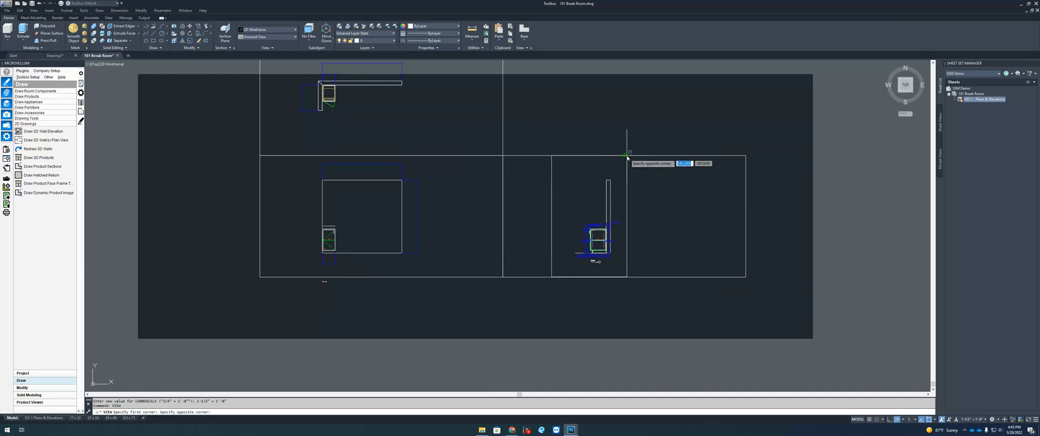
click(625, 156)
key(Return)
click(562, 264)
click(511, 264)
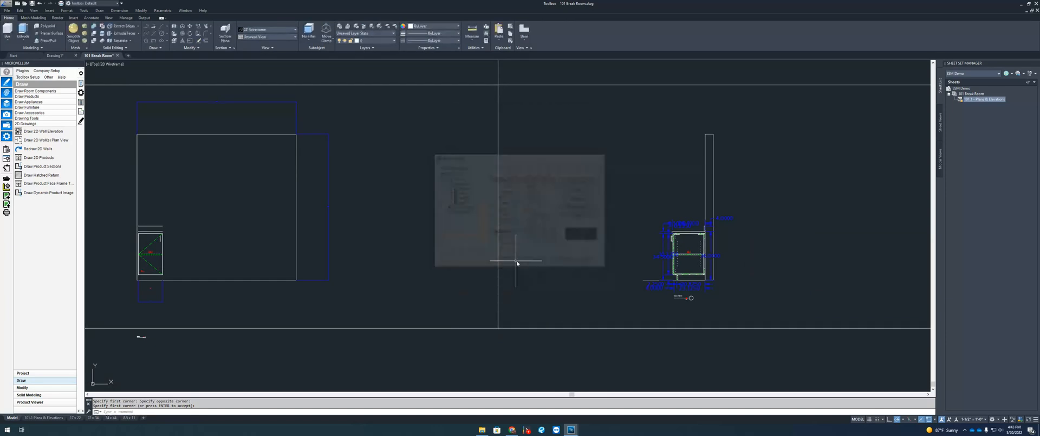
- Switch to the 101.1 Plans & Elevations layout and save the drawing
middle_click(480, 271)
middle_click(480, 272)
click(42, 417)
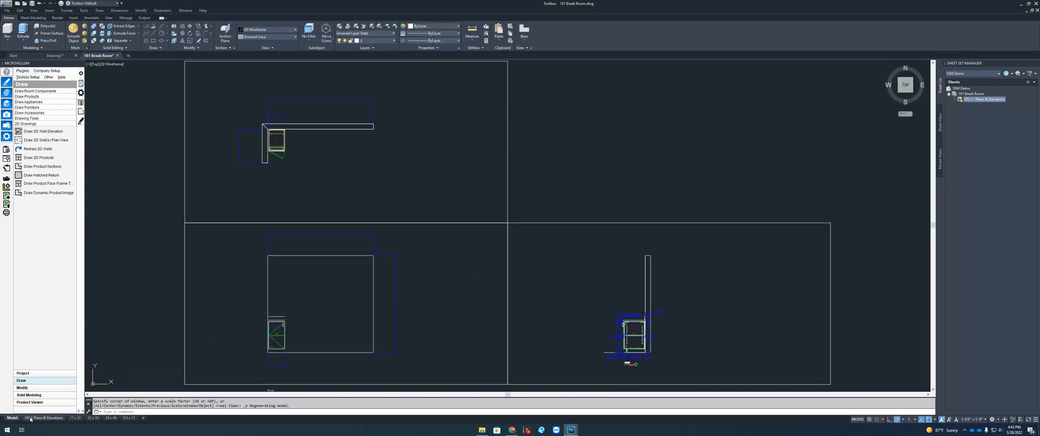
key(ctrl+s)
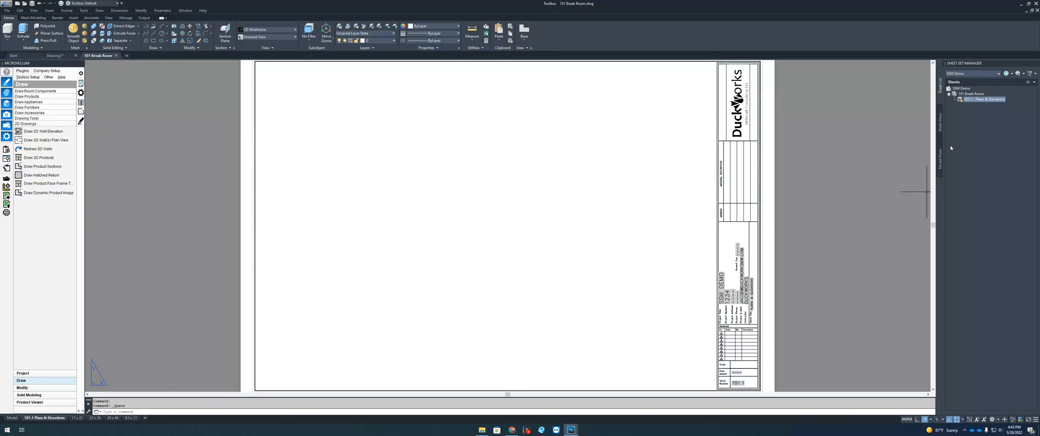
- Add the SSM Demo folder as a model views location and list the views of 101 Break Room.dwg
click(941, 160)
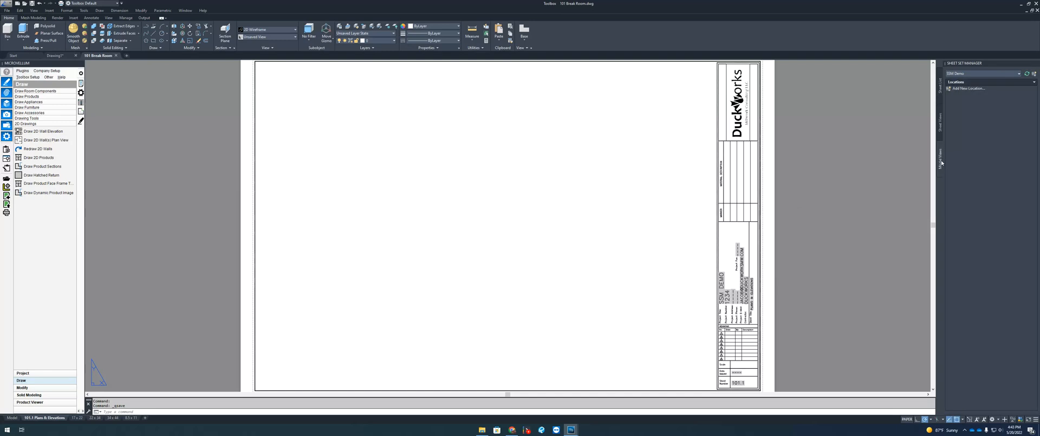
double_click(968, 88)
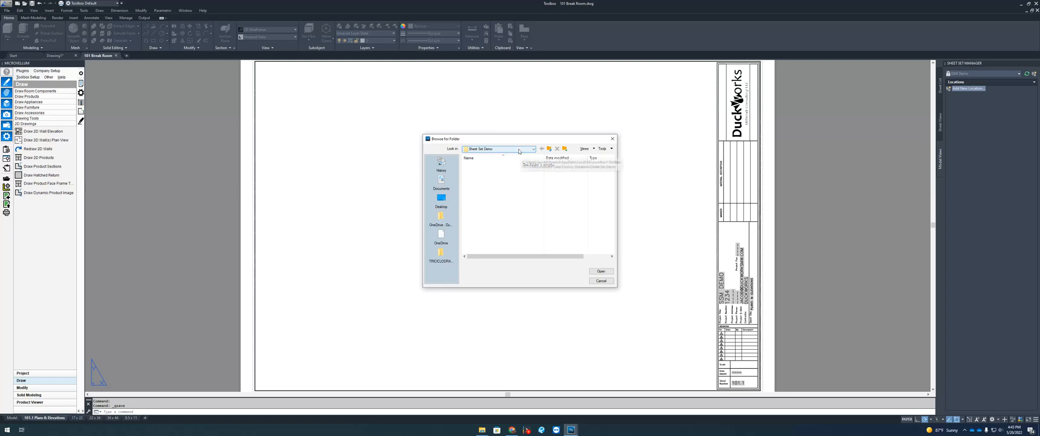
click(549, 149)
double_click(480, 170)
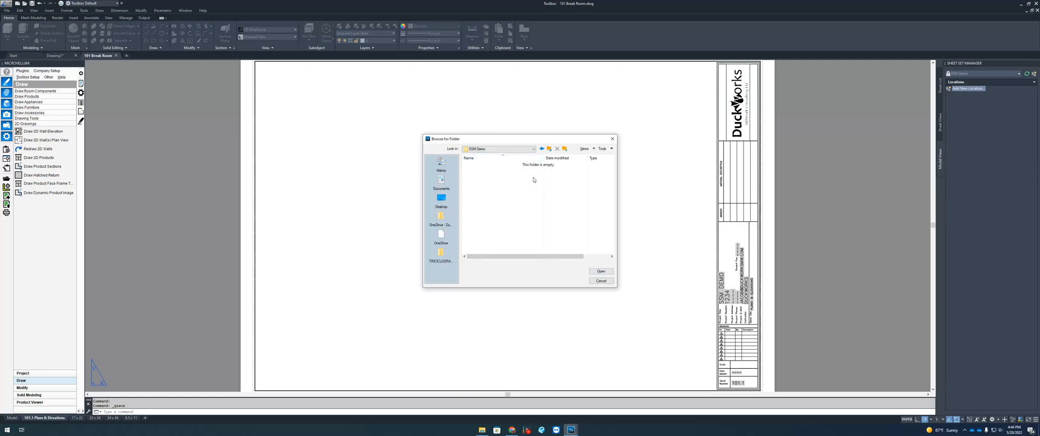
click(601, 270)
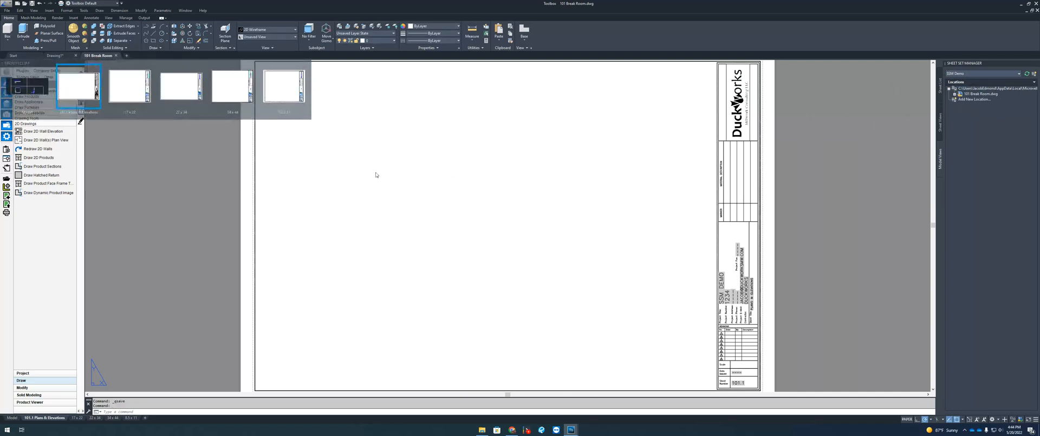
click(955, 95)
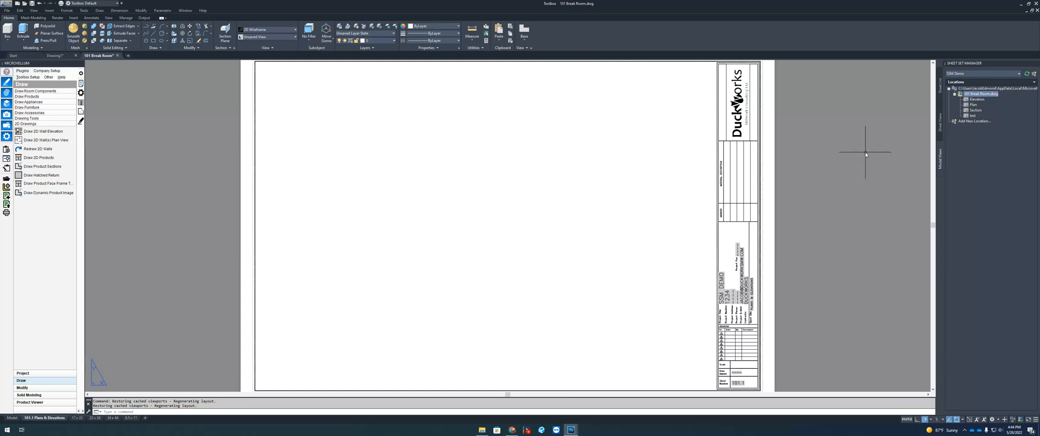
- Place the Plan model view on the sheet at 1/2" = 1'-0" with its lower-left corner on the left border around mid-height
click(973, 106)
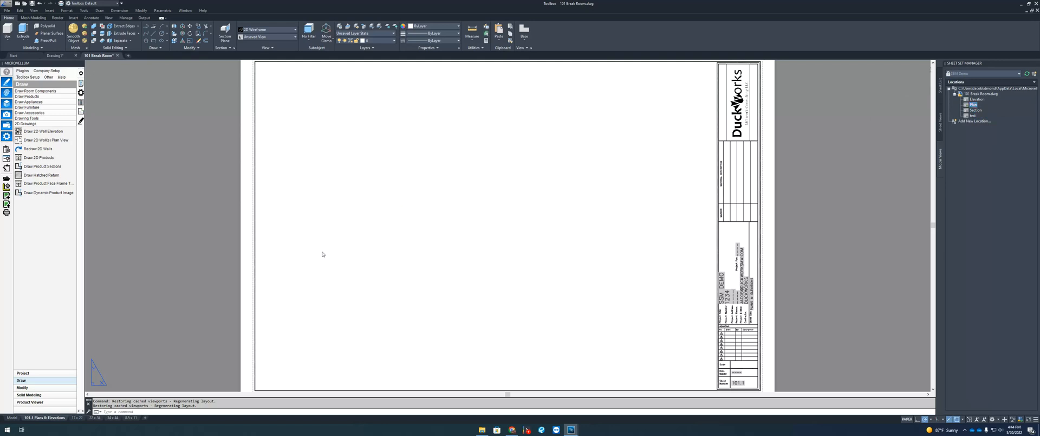
scroll(287, 285, down, 2)
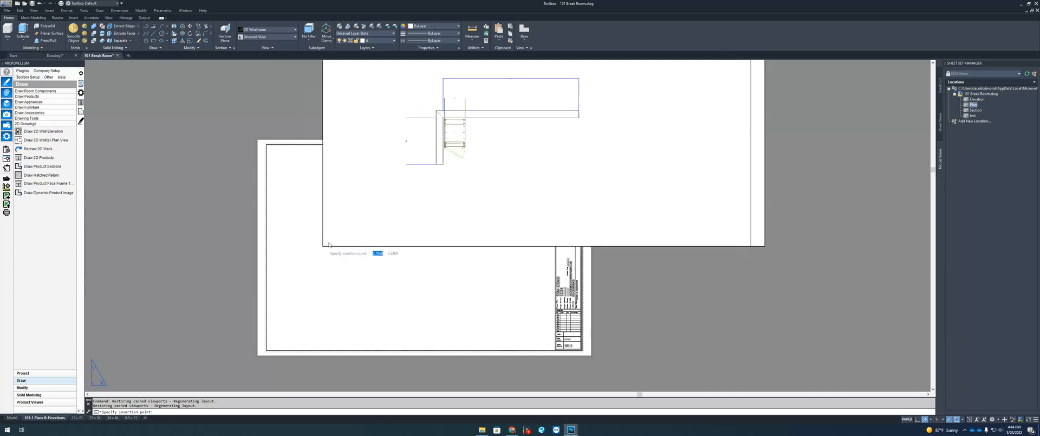
right_click(291, 256)
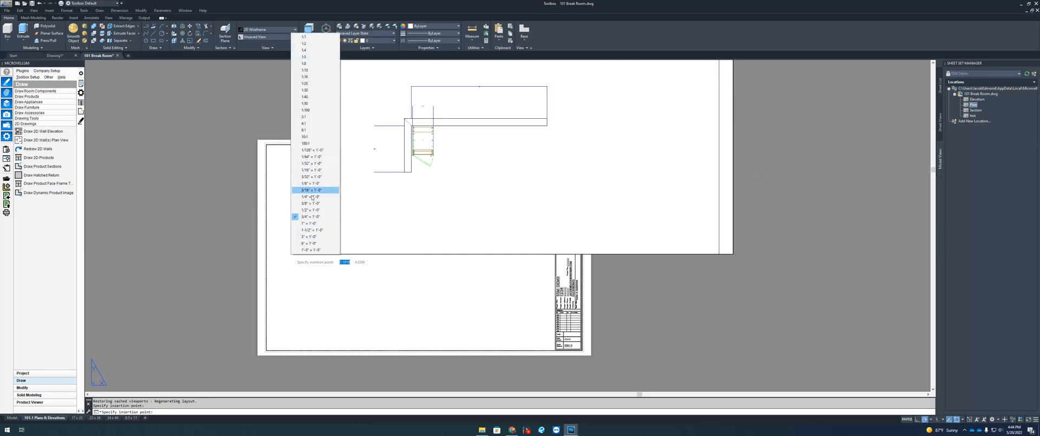
click(288, 232)
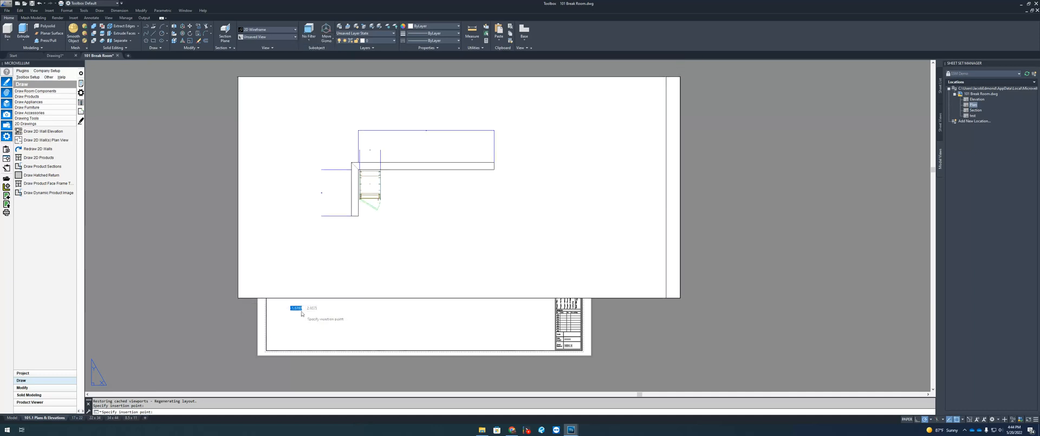
right_click(280, 273)
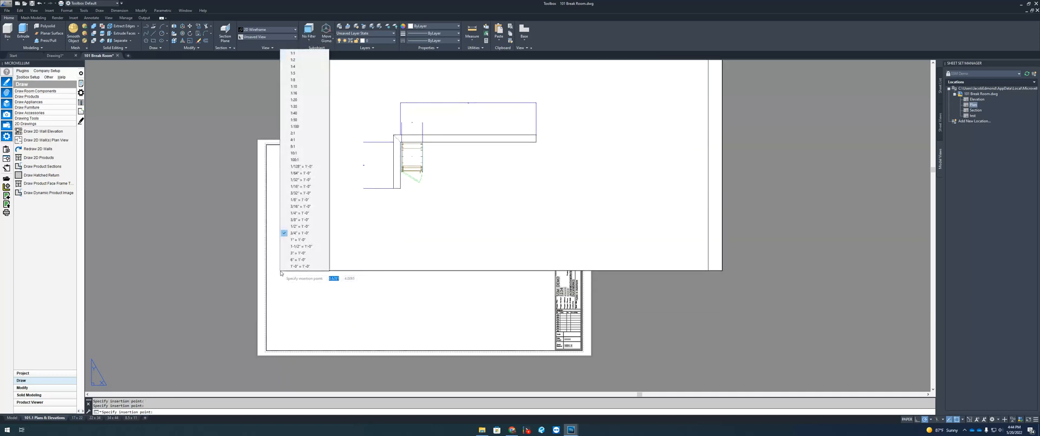
click(299, 219)
right_click(293, 232)
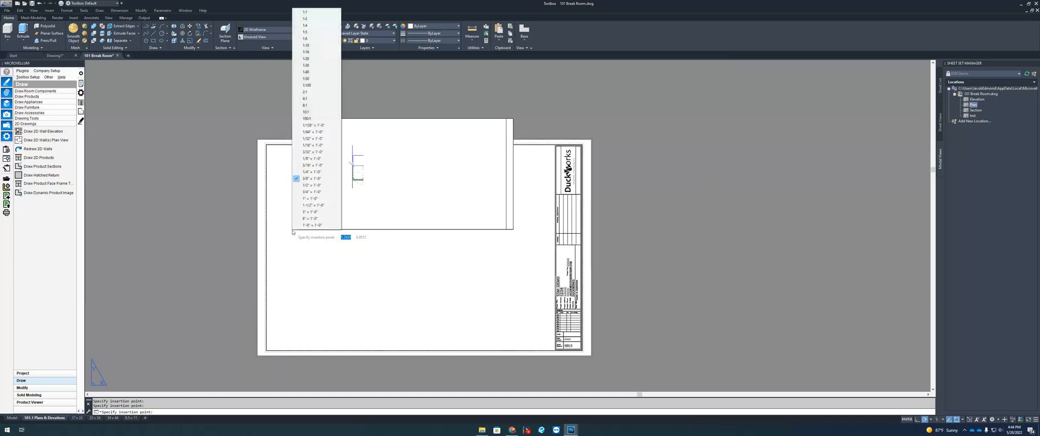
click(313, 185)
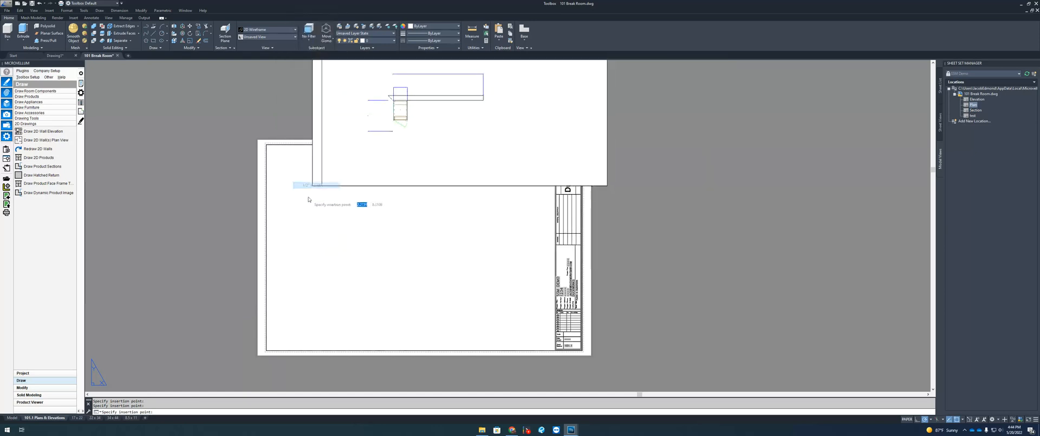
click(265, 250)
- Stretch the plan viewport's upper-right corner to the midpoint of the sheet's top border line
click(429, 230)
click(403, 251)
click(424, 214)
click(384, 250)
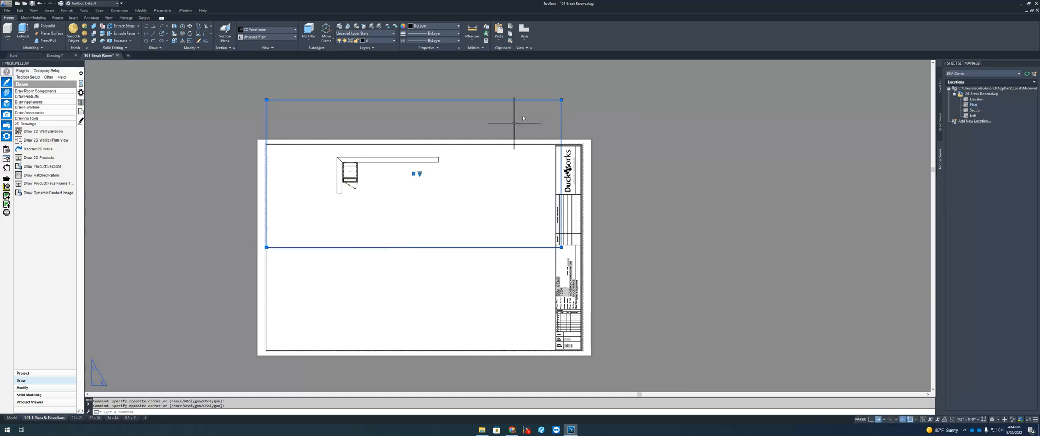
click(561, 100)
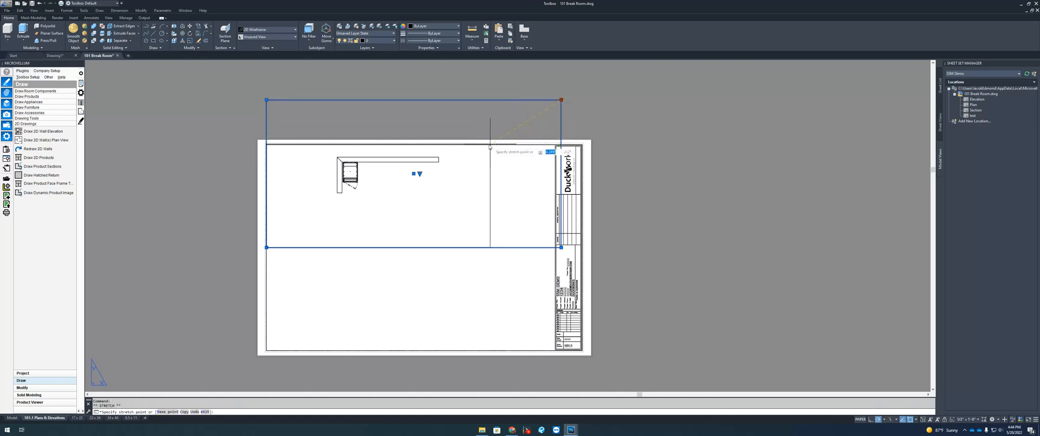
click(424, 144)
scroll(377, 153, up, 6)
scroll(441, 130, down, 2)
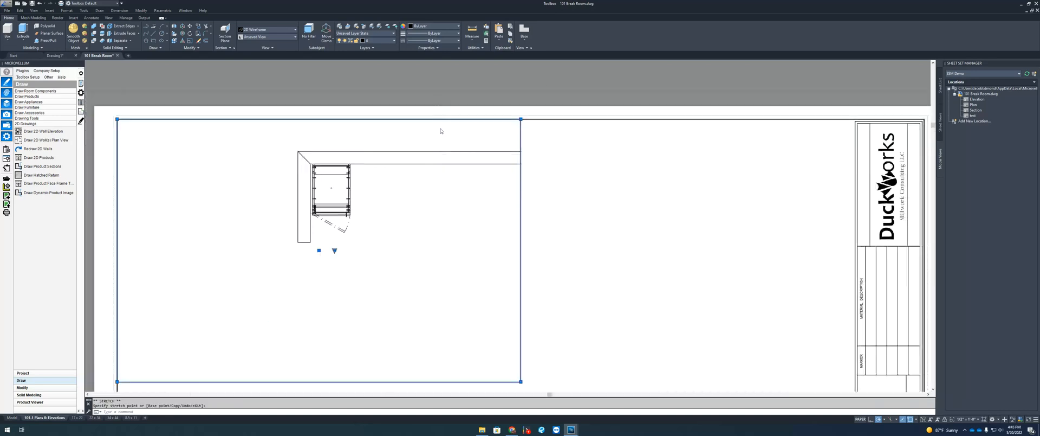
scroll(440, 131, down, 4)
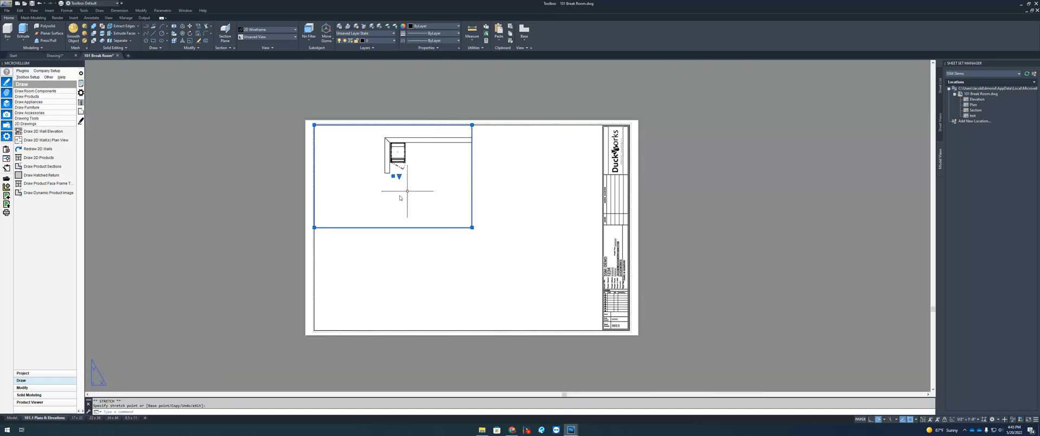
- Place the Elevation model view at 1/2" = 1'-0" with its lower-left corner on the sheet border's lower-left corner
click(976, 100)
right_click(423, 280)
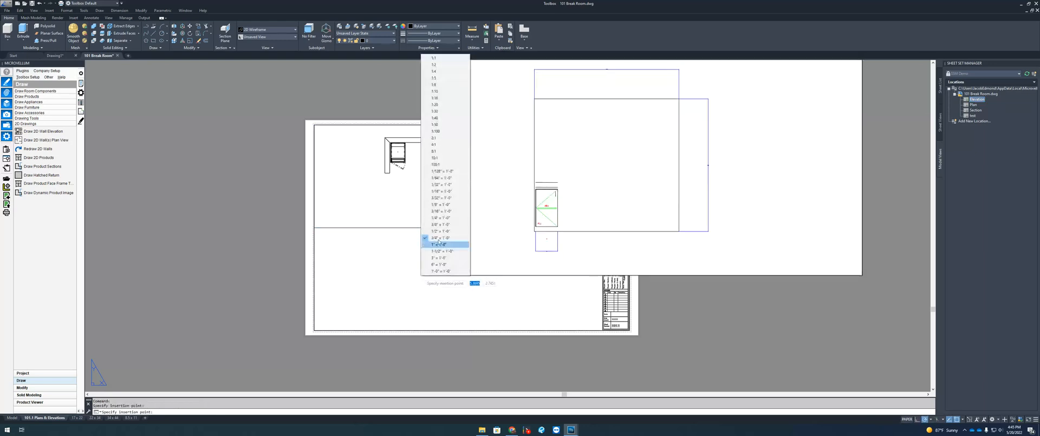
click(442, 233)
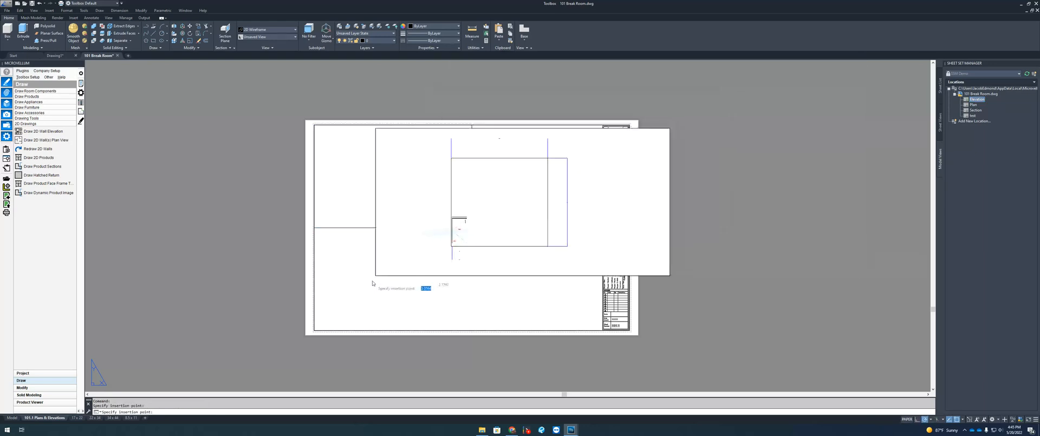
click(315, 330)
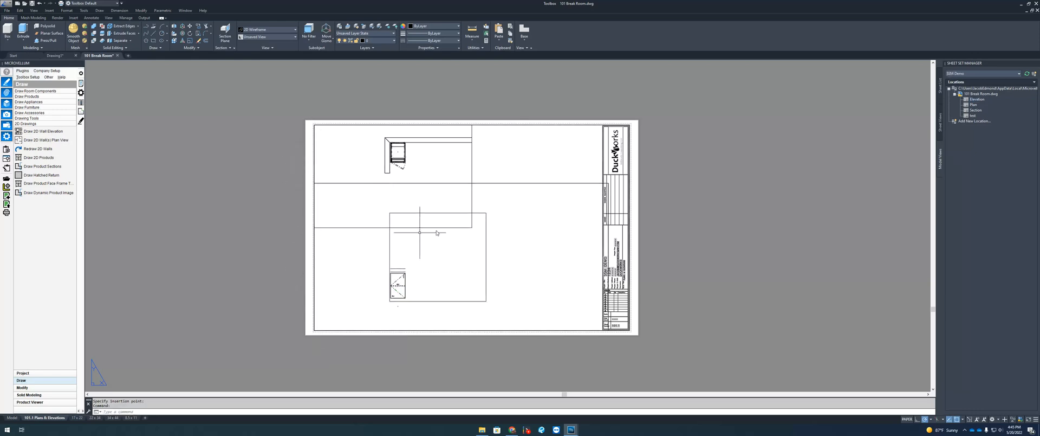
- Stretch the elevation viewport's upper-right corner inward to line up with the plan viewport's right edge
click(551, 183)
click(628, 179)
click(609, 184)
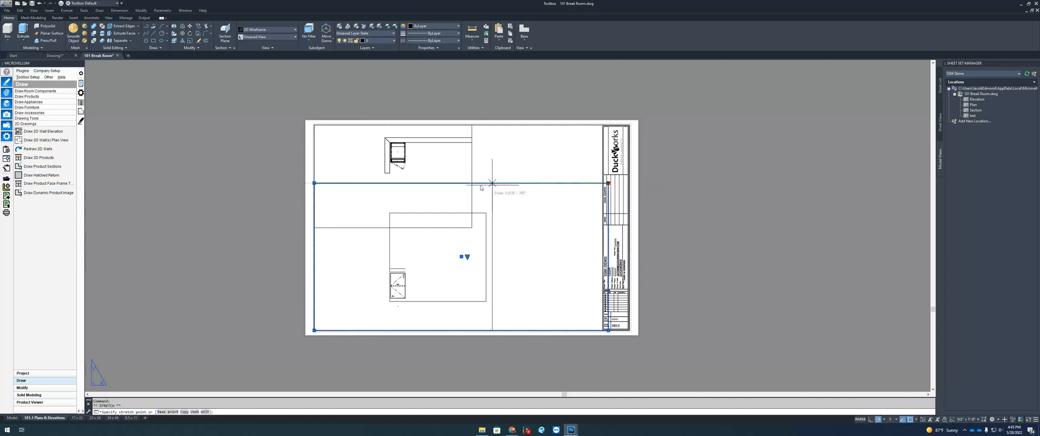
click(472, 183)
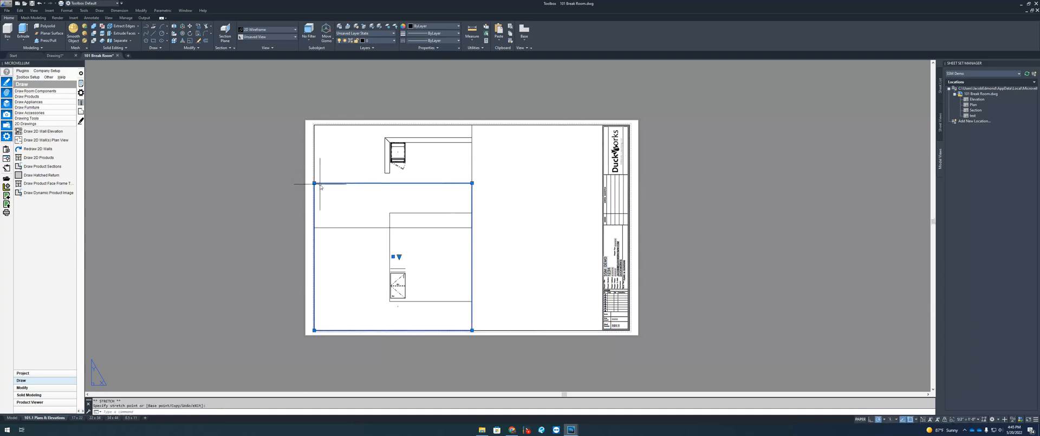
key(Escape)
- Stretch the plan viewport's lower-left corner up to the elevation viewport's upper-left corner so both share an edge
click(314, 225)
click(314, 227)
click(314, 184)
middle_click(529, 186)
middle_click(529, 187)
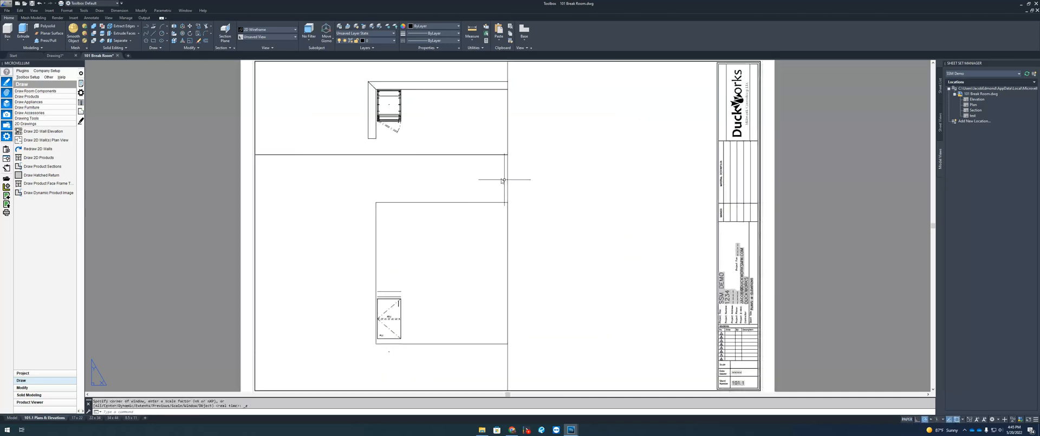
- Open the block selection in the SSM Demo sheet set's properties and examine the drawing file assigned as the block
click(942, 94)
right_click(968, 91)
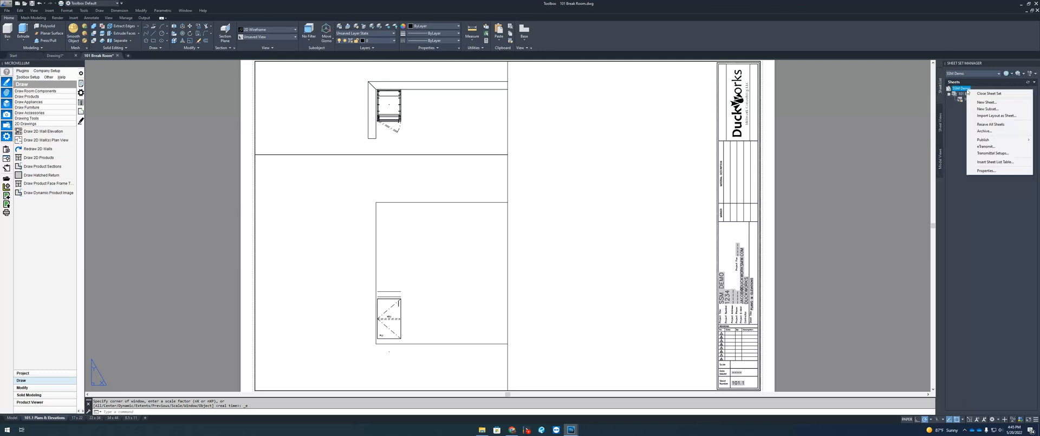
click(991, 171)
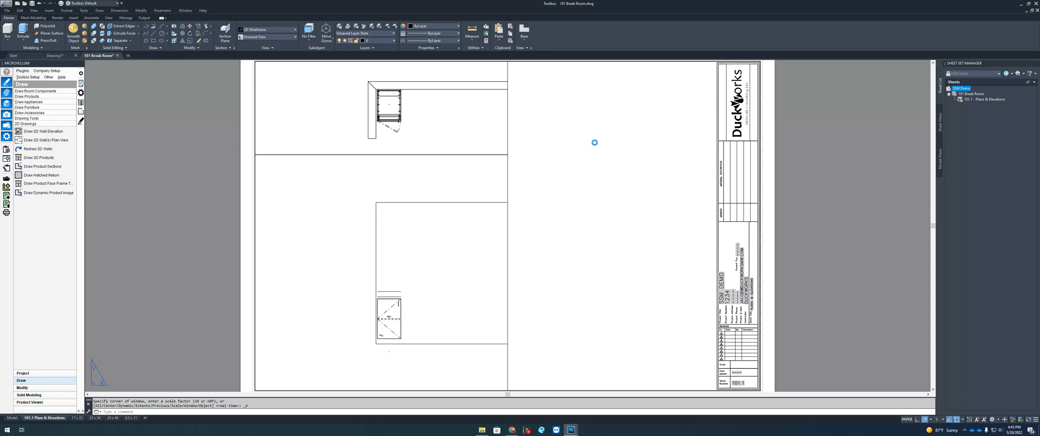
click(505, 184)
click(582, 183)
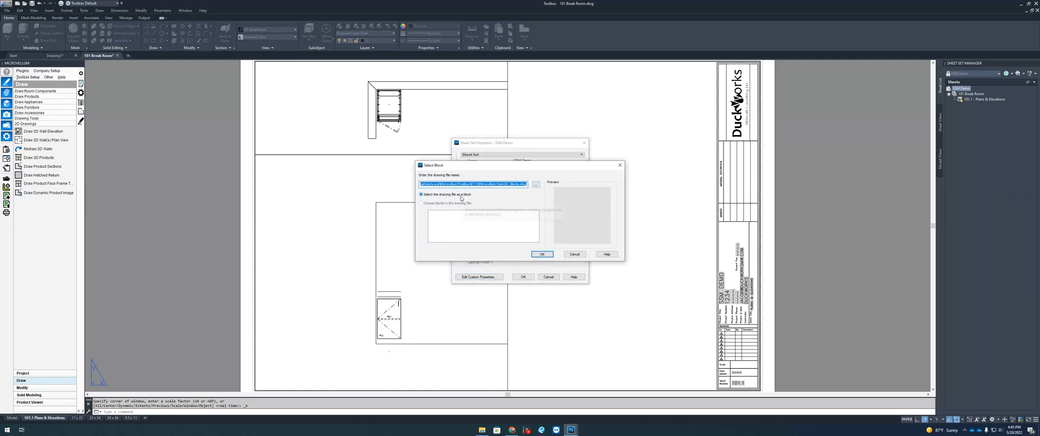
click(536, 185)
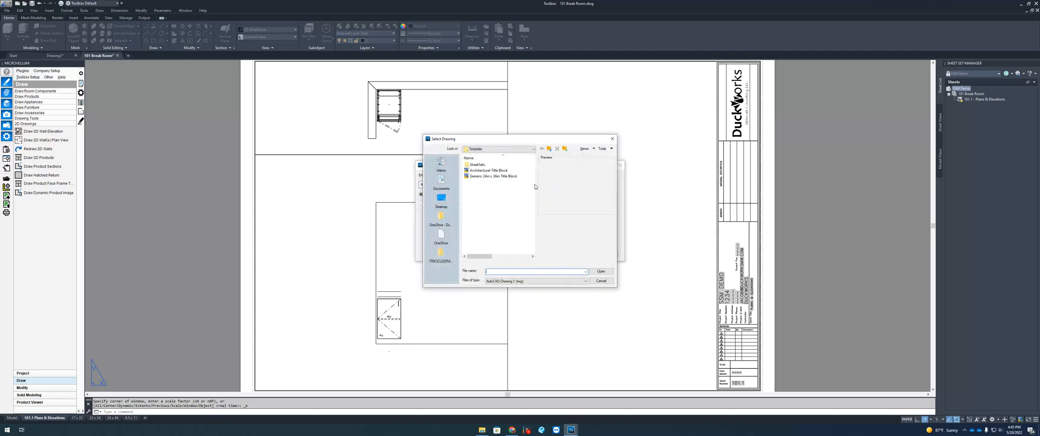
drag(528, 145, 631, 146)
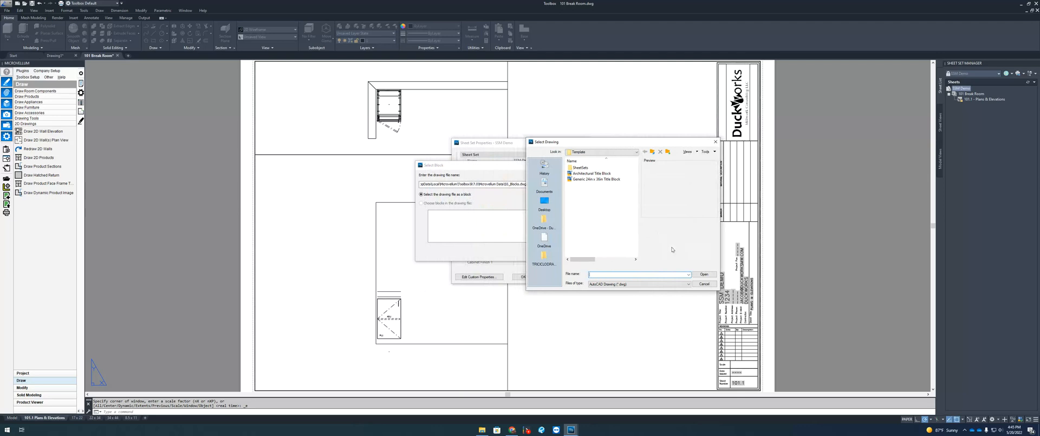
click(703, 283)
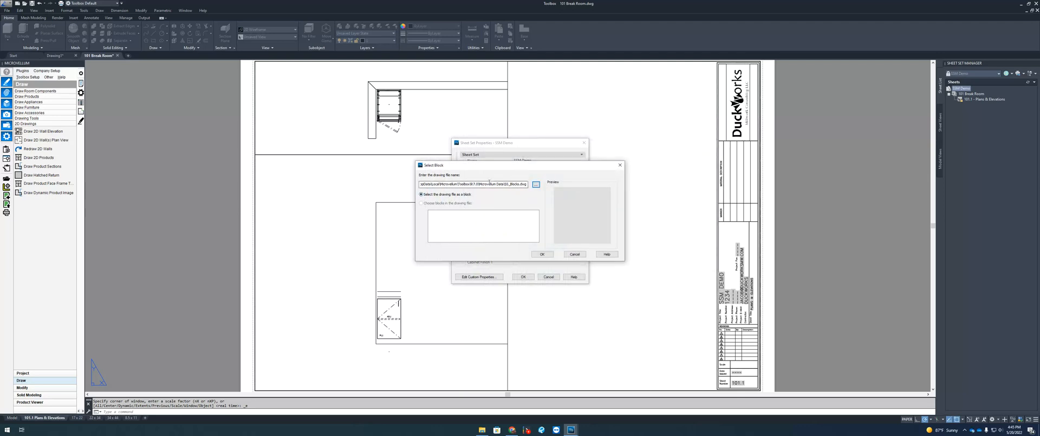
click(507, 184)
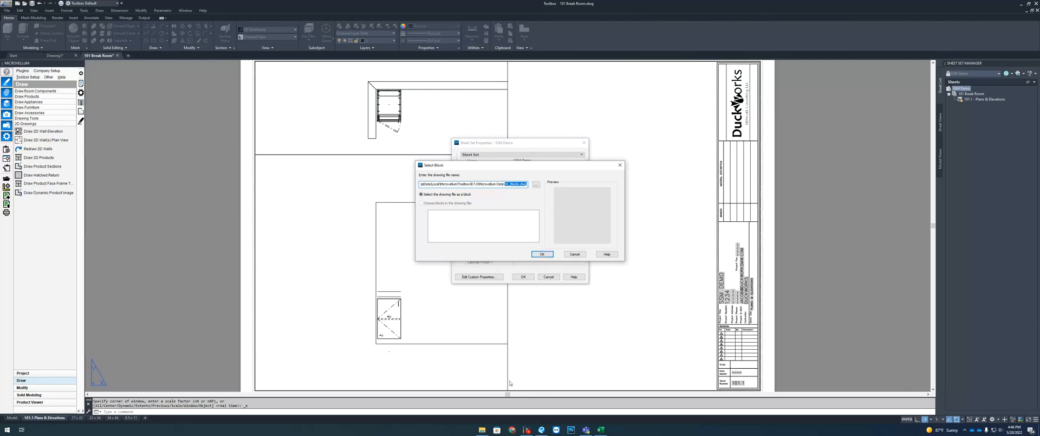
click(527, 431)
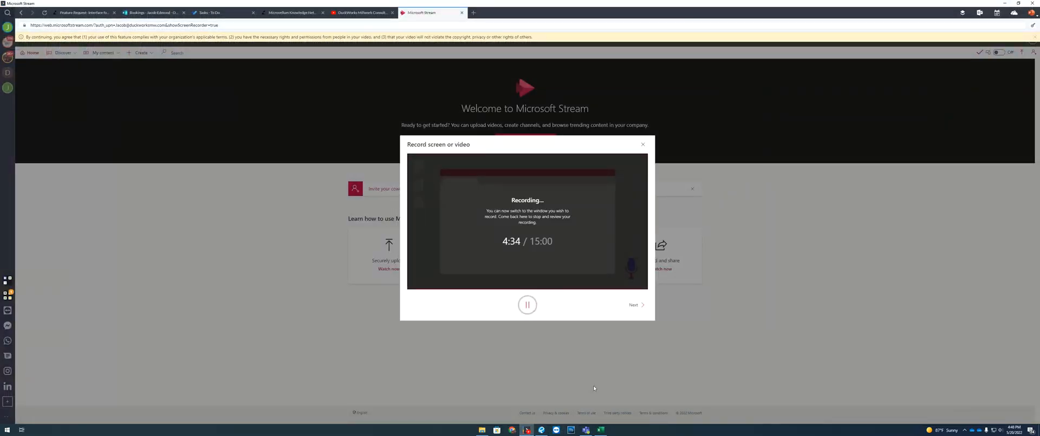
key(ctrl+super+Right)
click(491, 275)
click(486, 262)
- Place the Section model view at 1" = 1'-0" with its lower-left corner on the elevation viewport's lower-right corner
scroll(330, 341, up, 2)
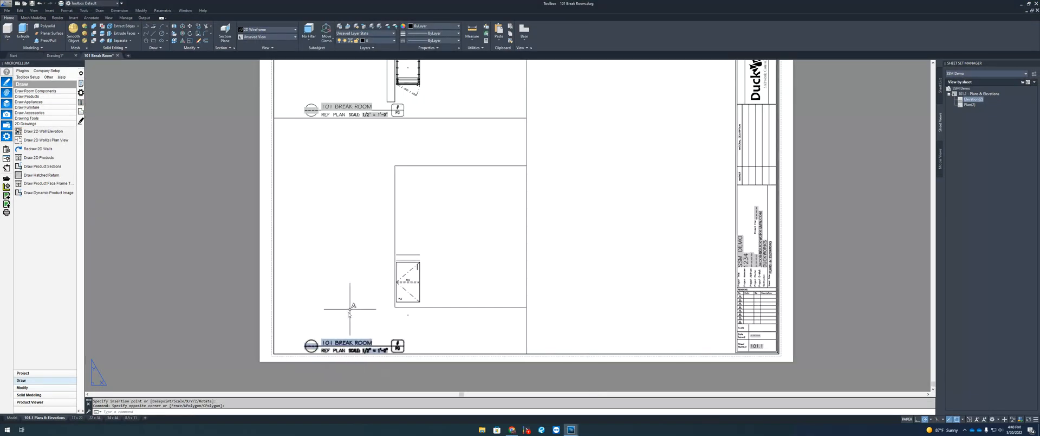
scroll(337, 342, up, 2)
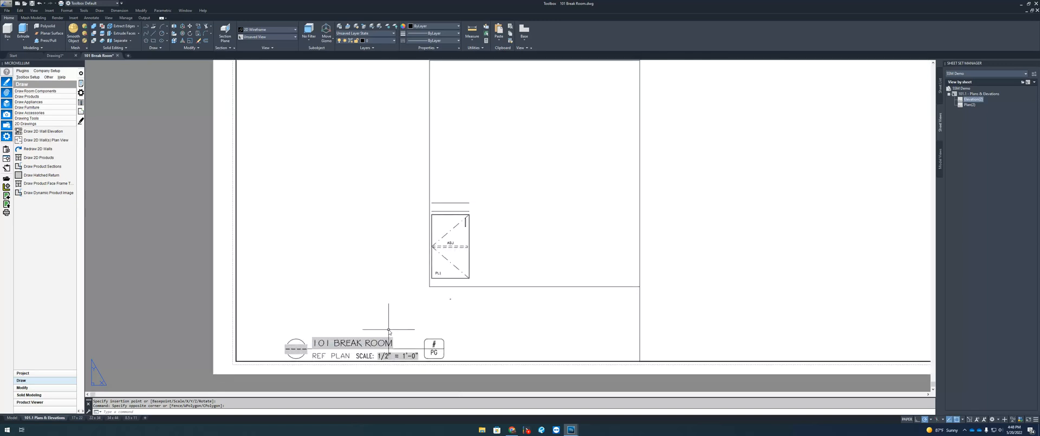
scroll(389, 330, down, 2)
scroll(650, 265, down, 2)
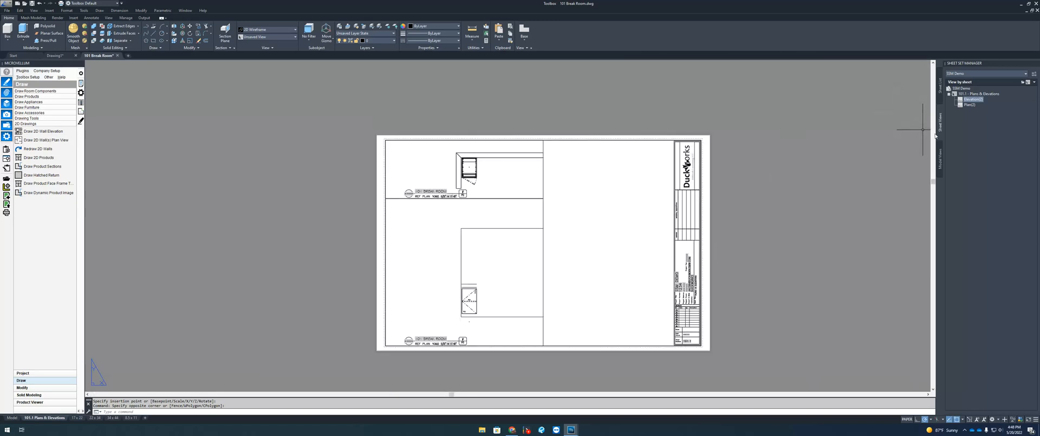
click(942, 160)
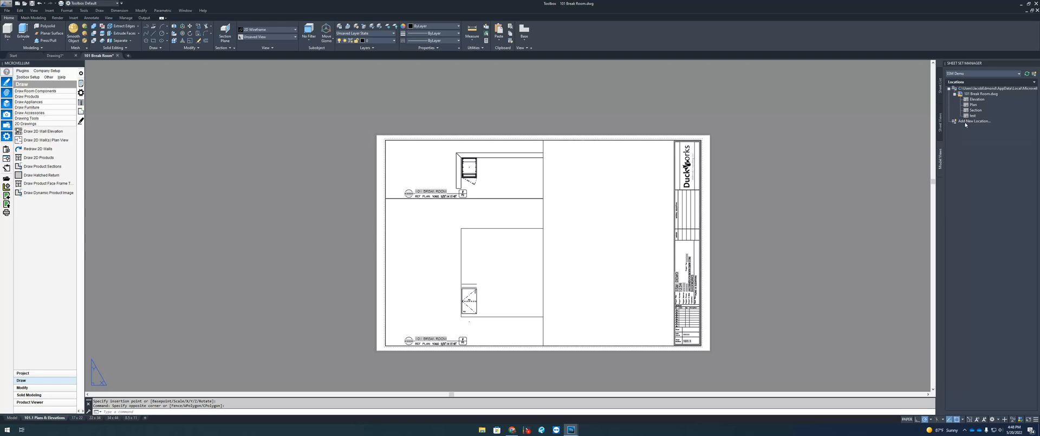
right_click(977, 113)
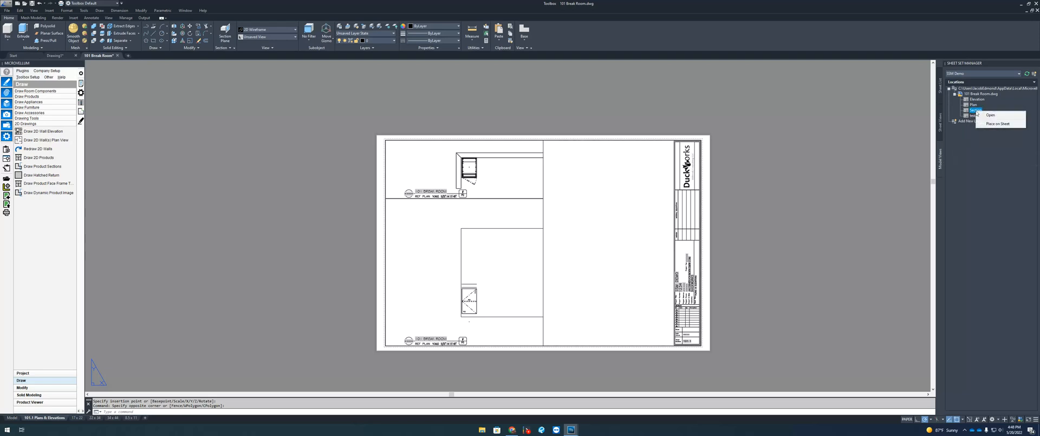
click(998, 124)
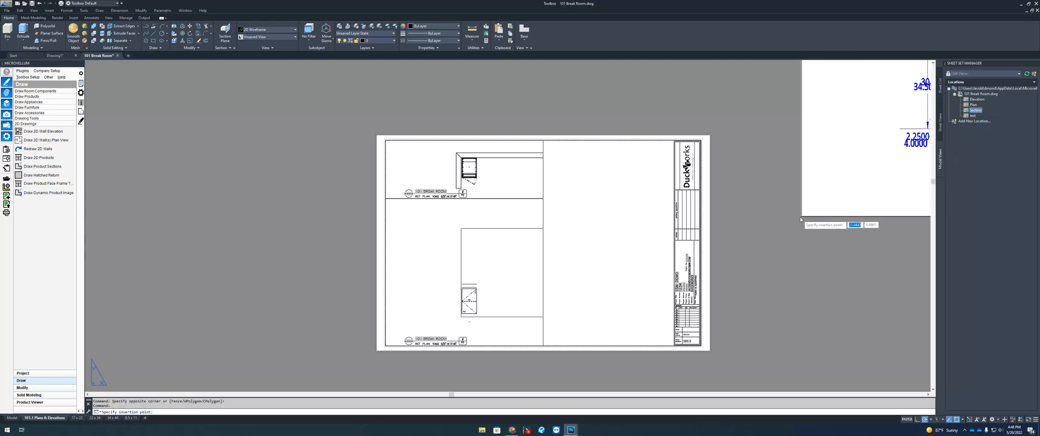
right_click(550, 335)
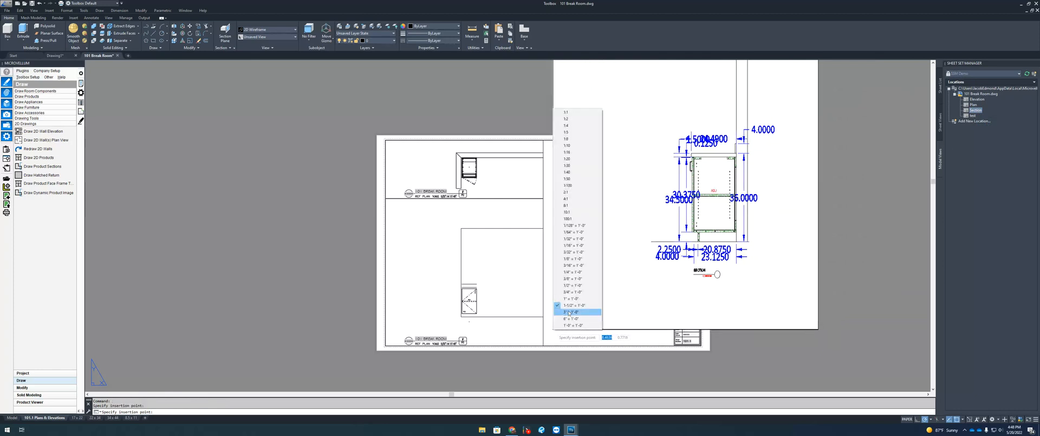
click(574, 300)
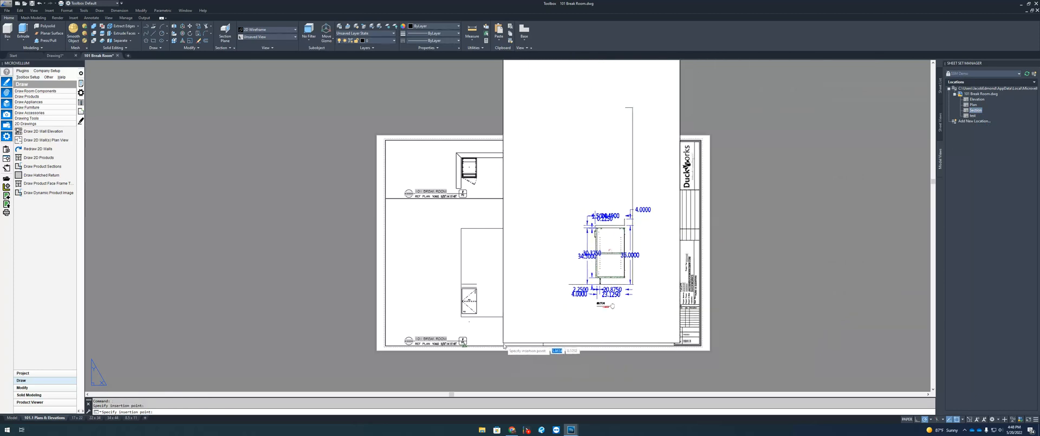
click(542, 347)
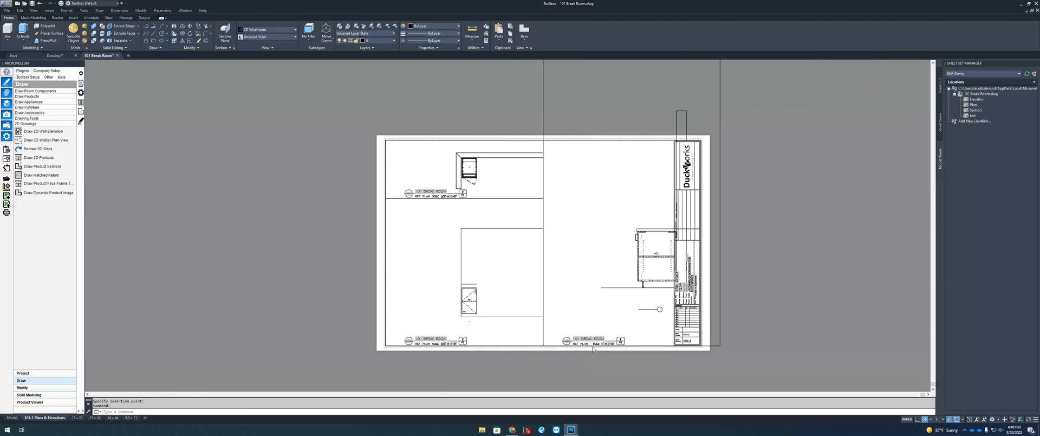
- Narrow the section viewport from its lower-left corner and move it back against the elevation viewport's right edge
scroll(585, 347, up, 5)
scroll(596, 303, down, 4)
scroll(496, 310, up, 4)
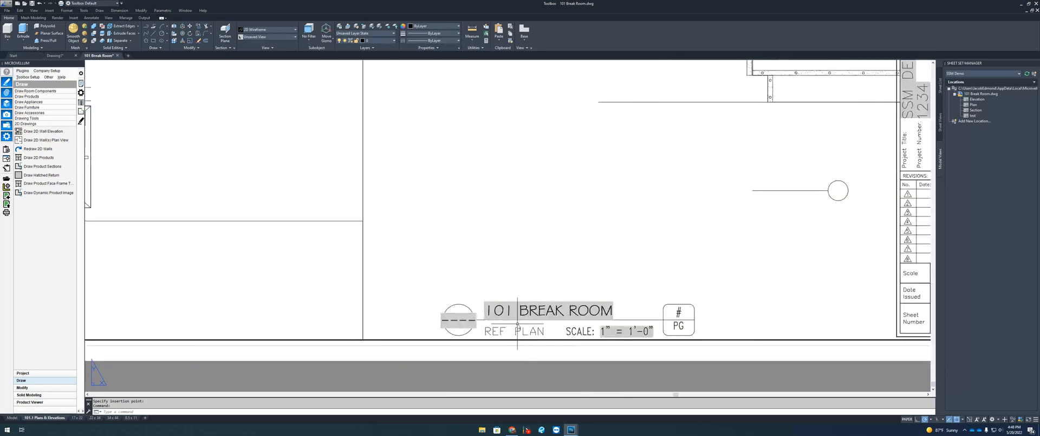
scroll(504, 311, down, 2)
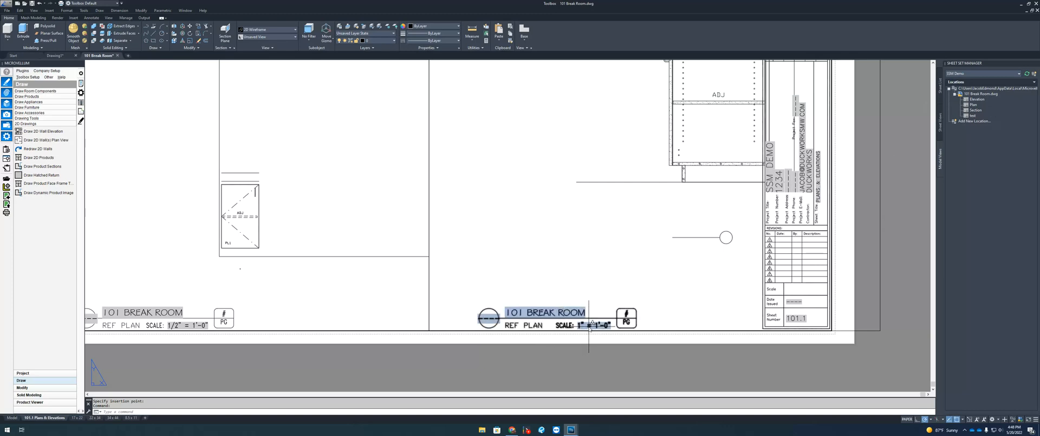
scroll(597, 320, down, 4)
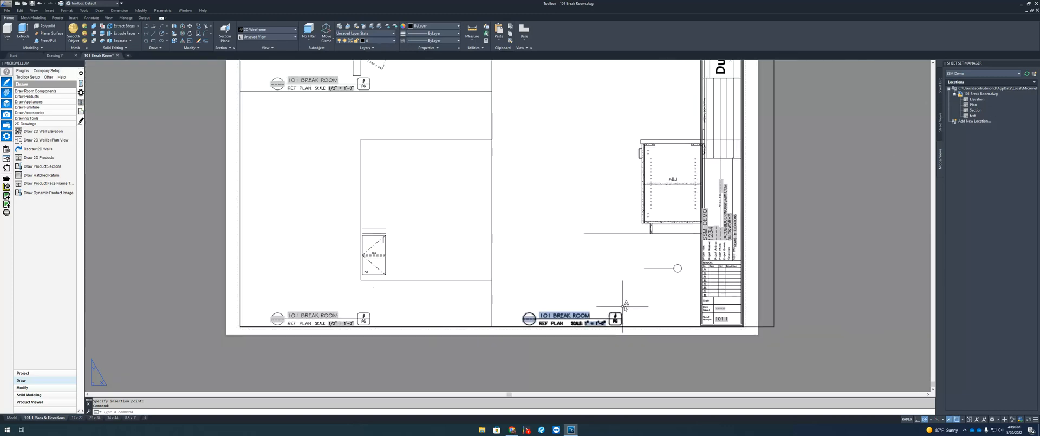
scroll(645, 245, down, 2)
click(708, 132)
click(687, 129)
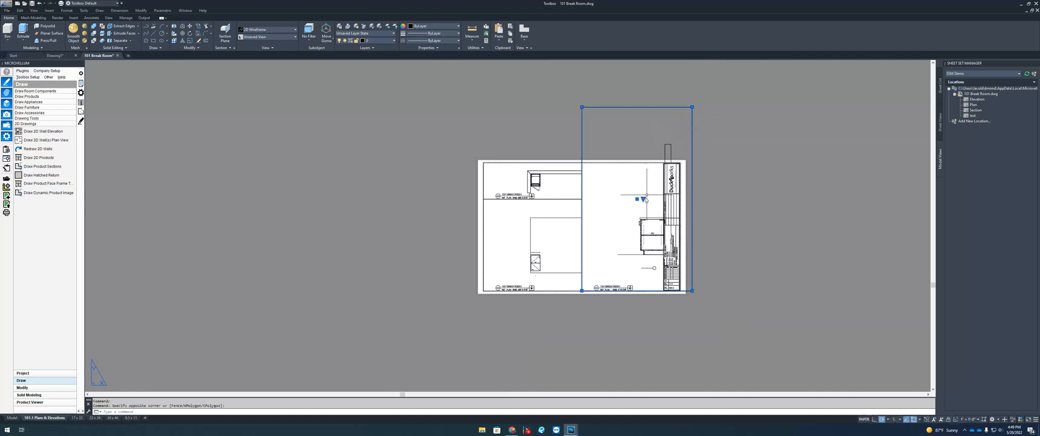
click(582, 291)
scroll(583, 293, up, 7)
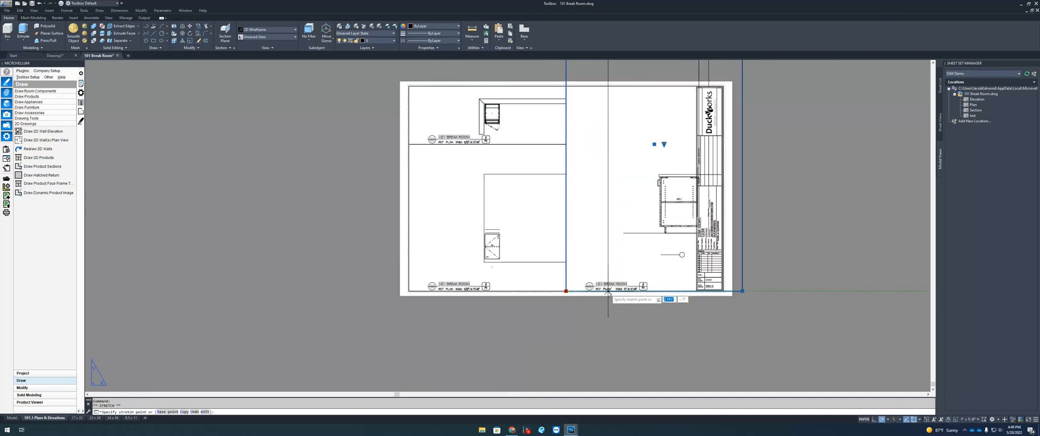
key(space)
click(608, 292)
click(504, 292)
scroll(512, 288, down, 7)
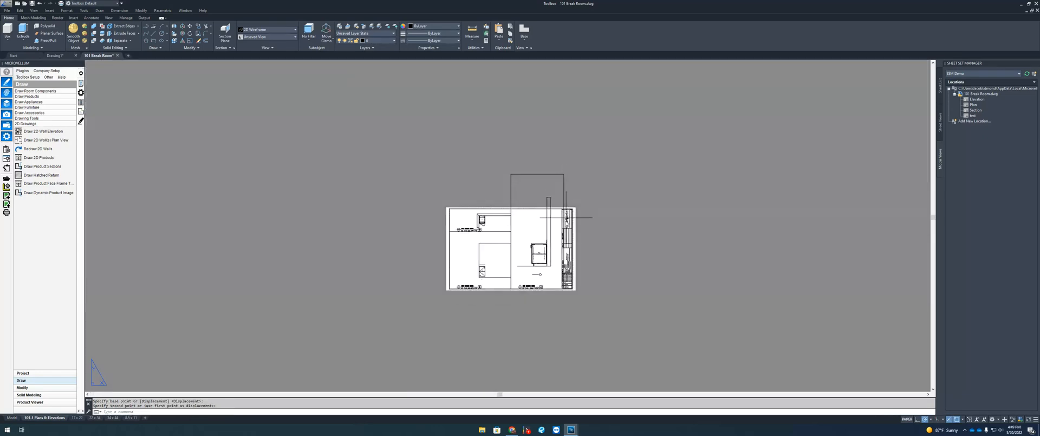
- Move the section viewport so its floor line is level with the floor line of the elevation view
middle_drag(566, 208, 566, 217)
scroll(560, 199, up, 2)
click(577, 185)
click(549, 193)
scroll(526, 309, up, 2)
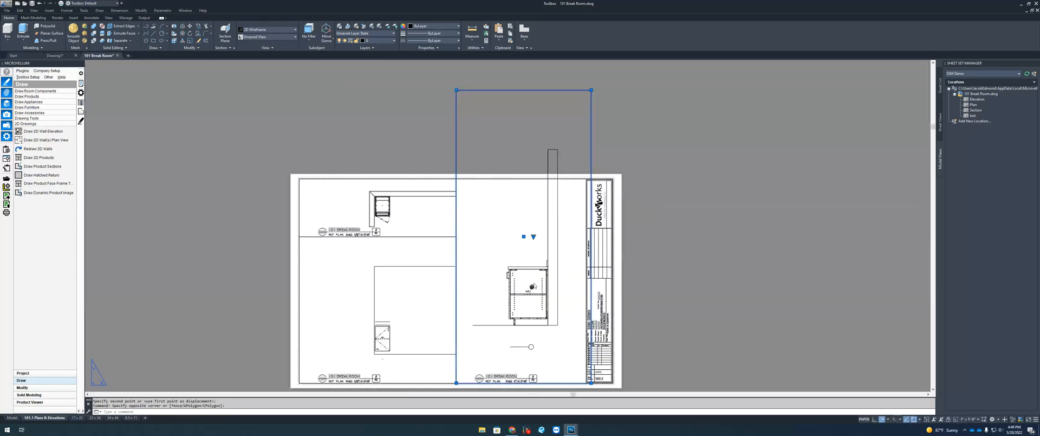
scroll(532, 285, up, 3)
text(m)
key(Return)
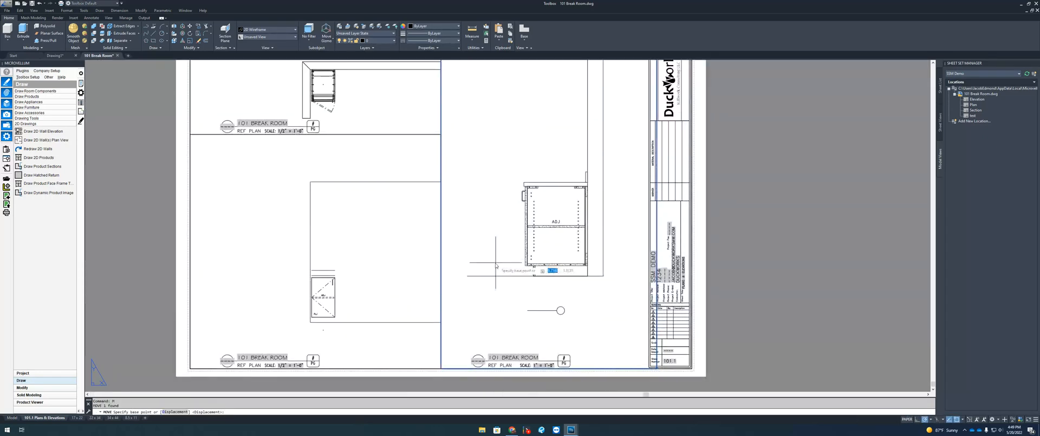
click(469, 275)
scroll(455, 304, up, 3)
scroll(381, 332, down, 3)
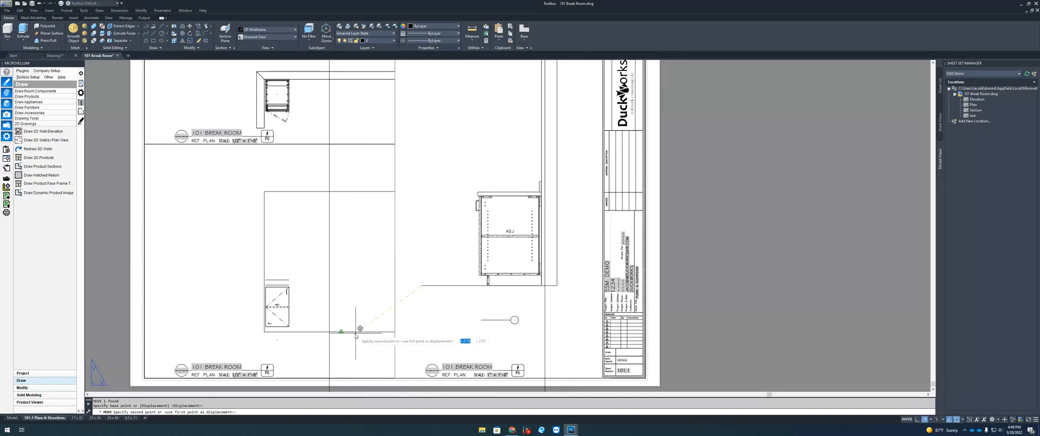
click(423, 332)
- Stretch the section viewport's corners to fit it between the top and bottom lines of the sheet border
scroll(440, 272, down, 4)
click(476, 211)
click(450, 229)
scroll(449, 229, up, 2)
click(412, 216)
scroll(412, 216, up, 3)
scroll(414, 228, down, 3)
scroll(428, 306, up, 4)
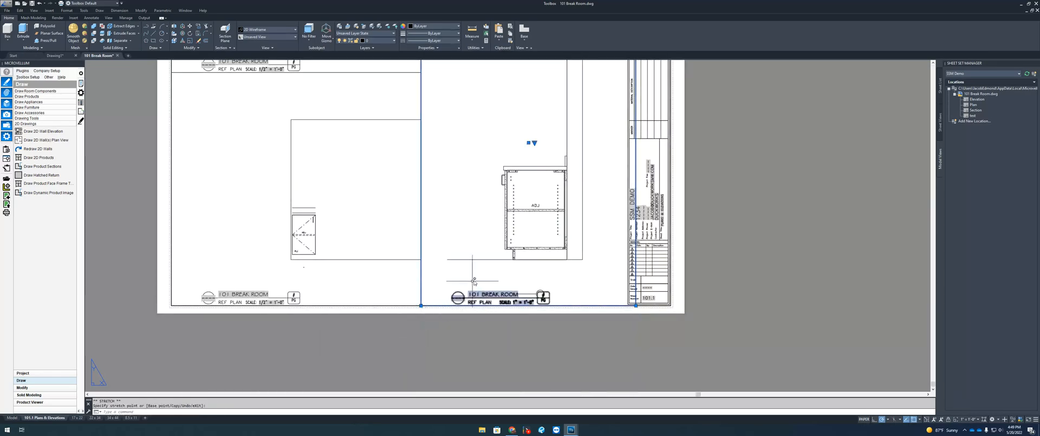
scroll(485, 274, down, 1)
scroll(501, 295, up, 3)
middle_drag(509, 286, 504, 306)
key(Escape)
scroll(551, 287, down, 2)
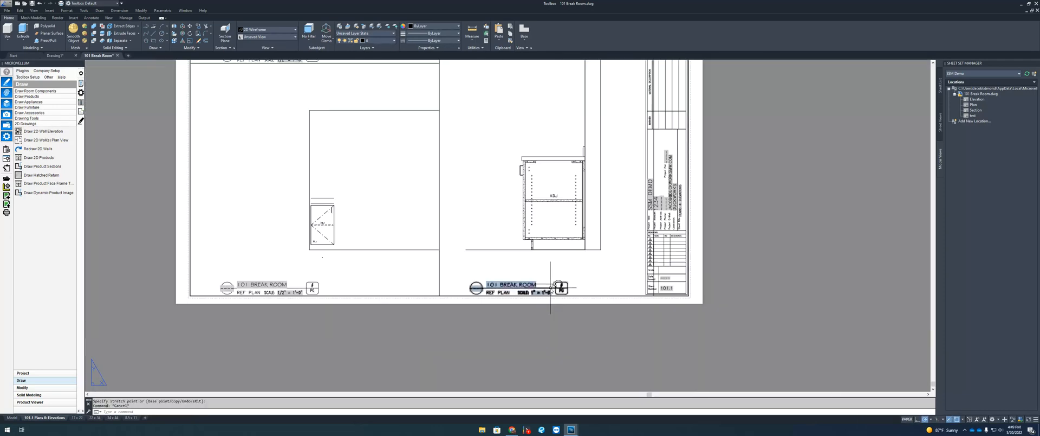
- Set the section viewport's scale to 1 1/2" = 1'-0" and regenerate the layout to refresh its view label
scroll(504, 288, down, 4)
scroll(449, 271, up, 2)
click(526, 167)
click(476, 143)
shift+click(478, 139)
shift+click(467, 169)
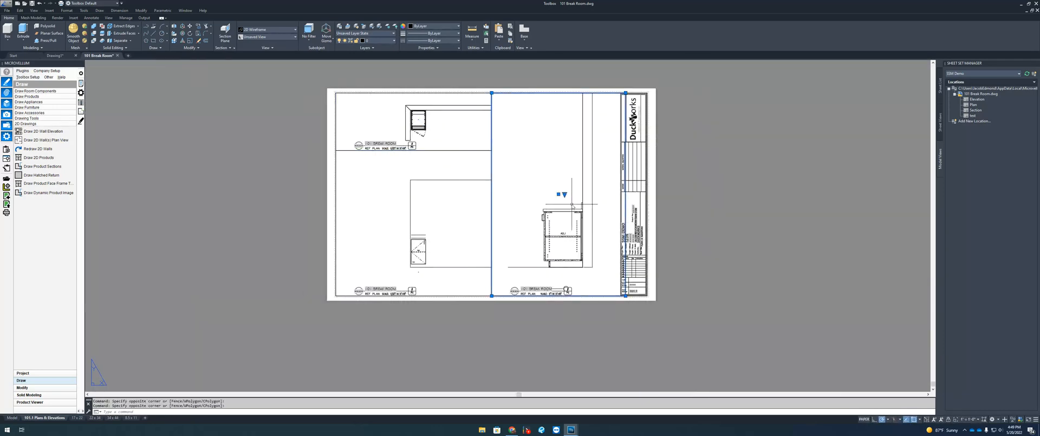
click(564, 195)
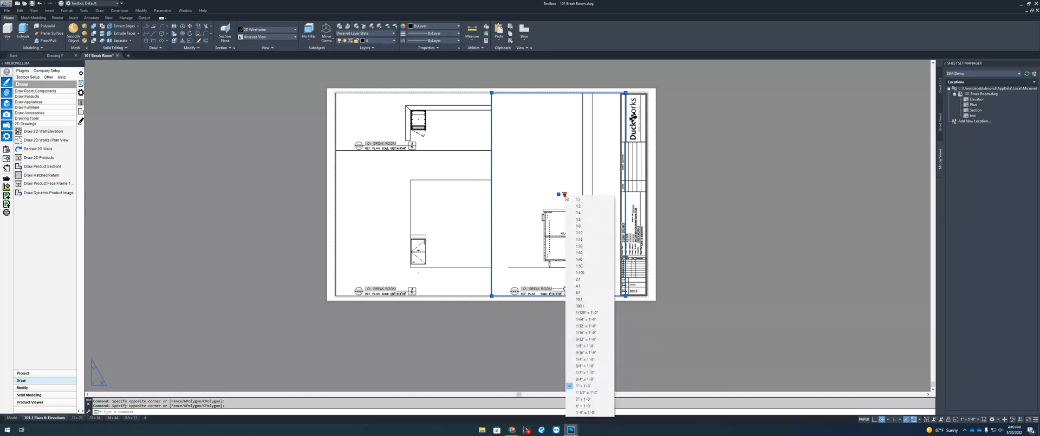
click(587, 392)
key(Escape)
scroll(568, 294, up, 6)
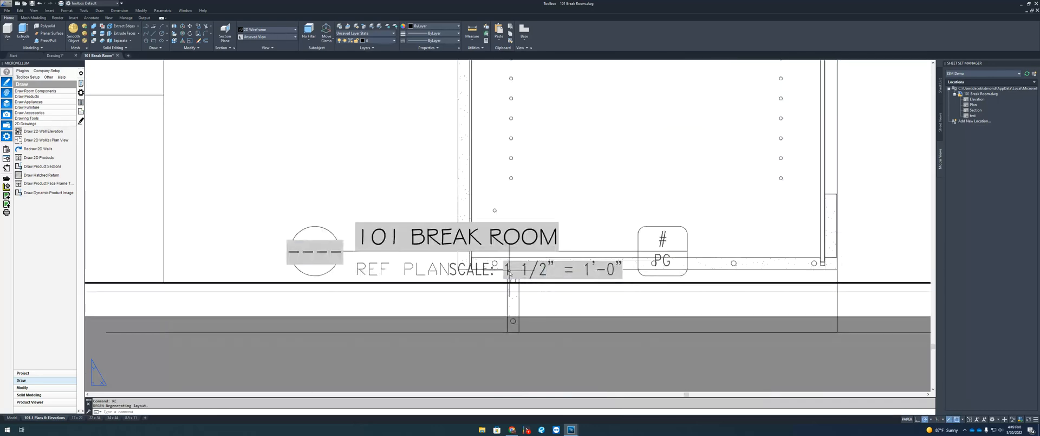
- Return the section viewport to 1" = 1'-0" and its former position, and regenerate the layout
scroll(582, 264, down, 8)
click(696, 309)
click(659, 287)
click(589, 164)
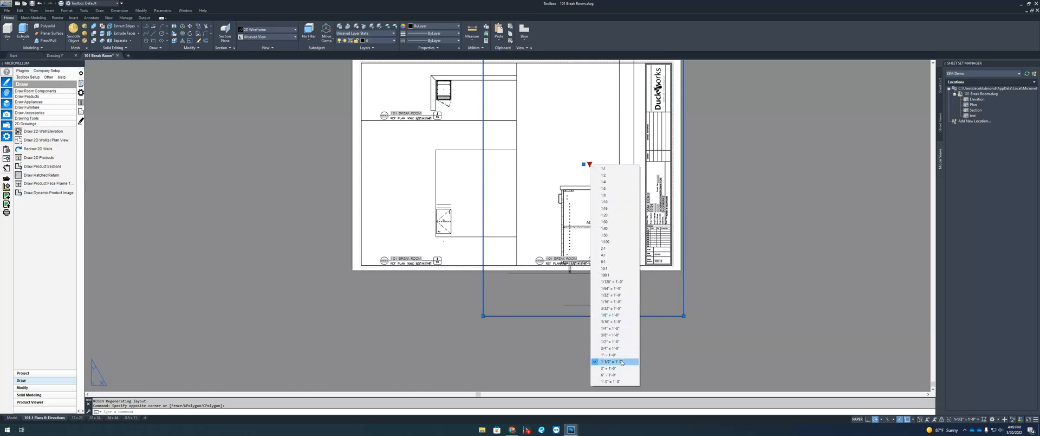
key(Escape)
scroll(581, 253, up, 6)
text(RE)
key(Return)
scroll(581, 254, down, 8)
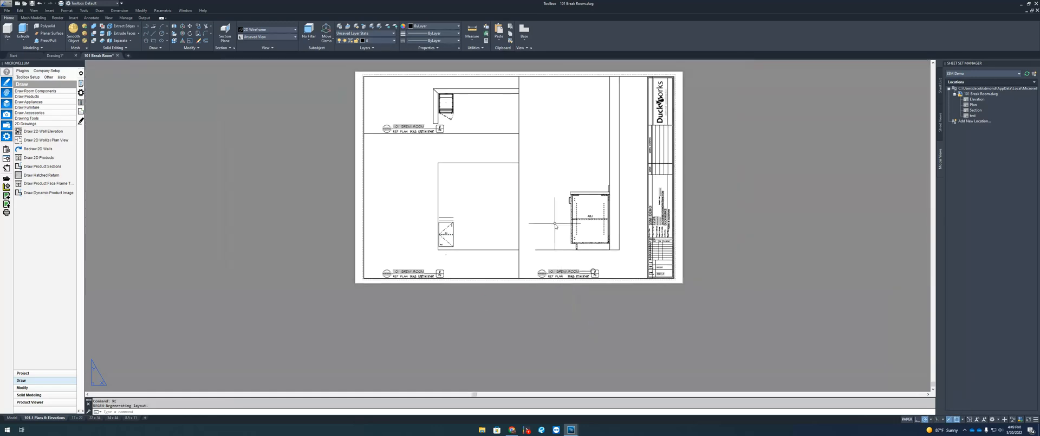
- Lock the display of the plan, elevation and section viewports
click(538, 129)
click(507, 149)
right_click(506, 148)
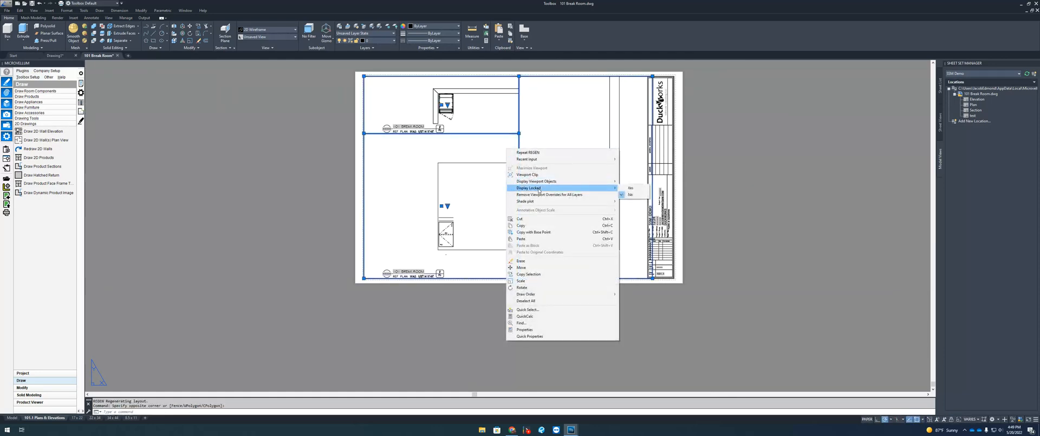
click(630, 187)
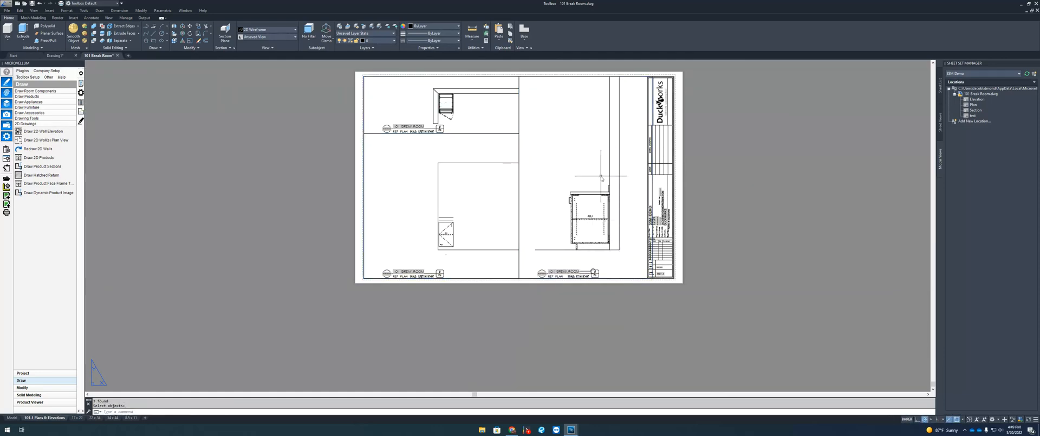
- Turn off the display of plot styles in the page setup of the 101.1 Plans & Elevations layout
right_click(50, 419)
click(79, 373)
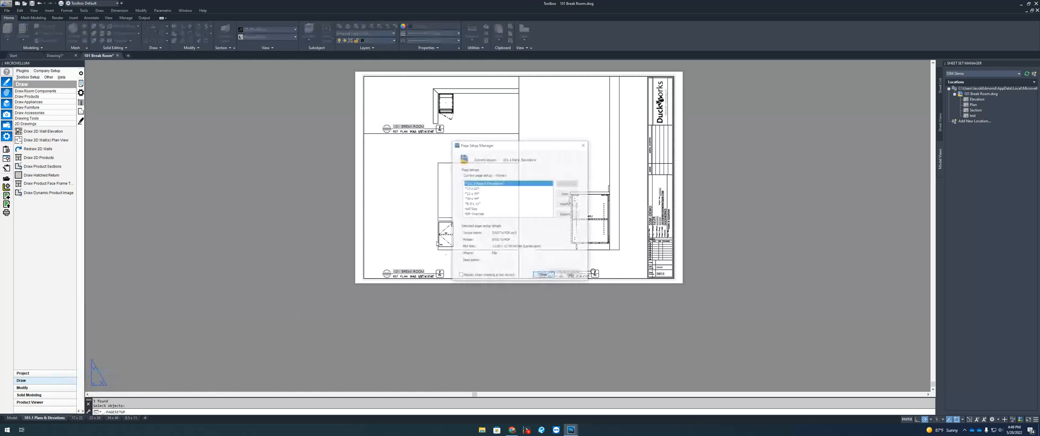
click(567, 204)
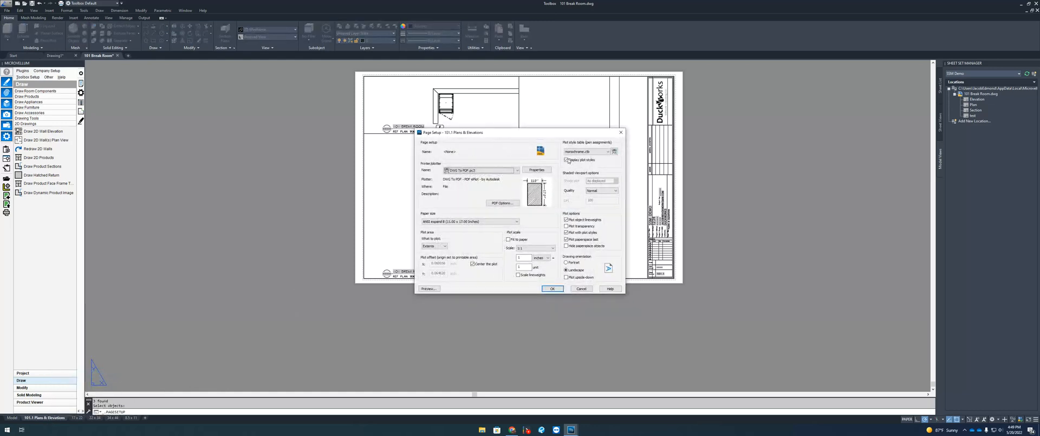
click(553, 290)
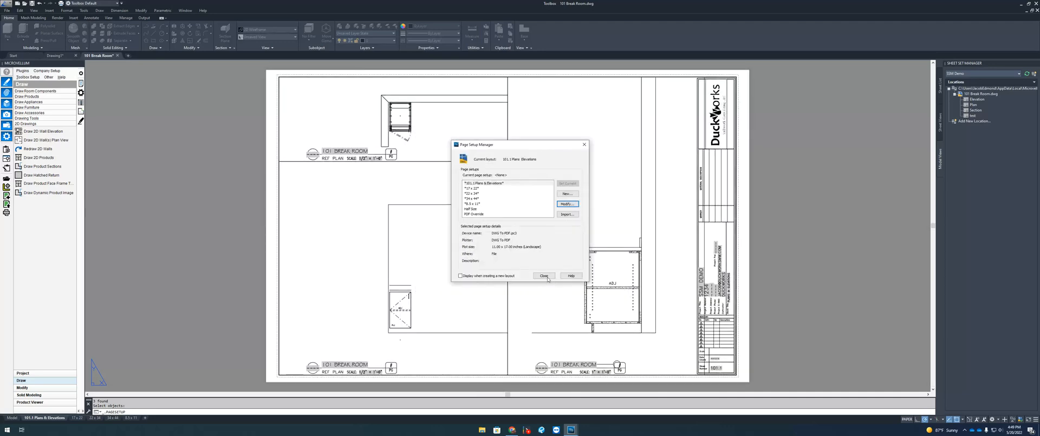
click(545, 275)
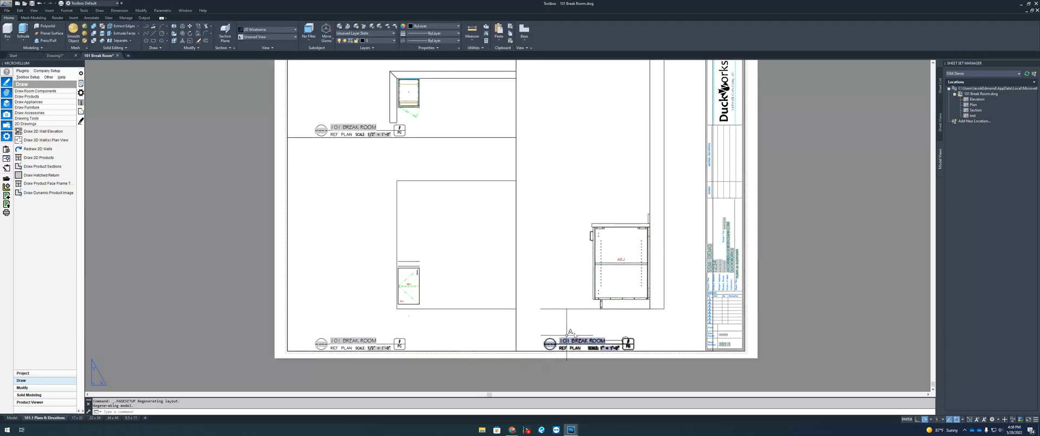
- Put the plan, elevation and section viewports on the VPORT layer
click(528, 134)
click(487, 151)
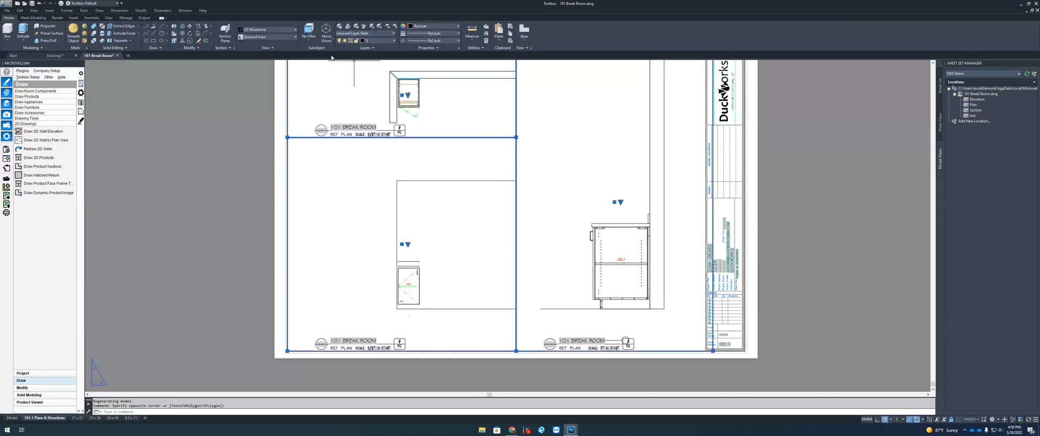
click(388, 41)
scroll(376, 162, down, 1)
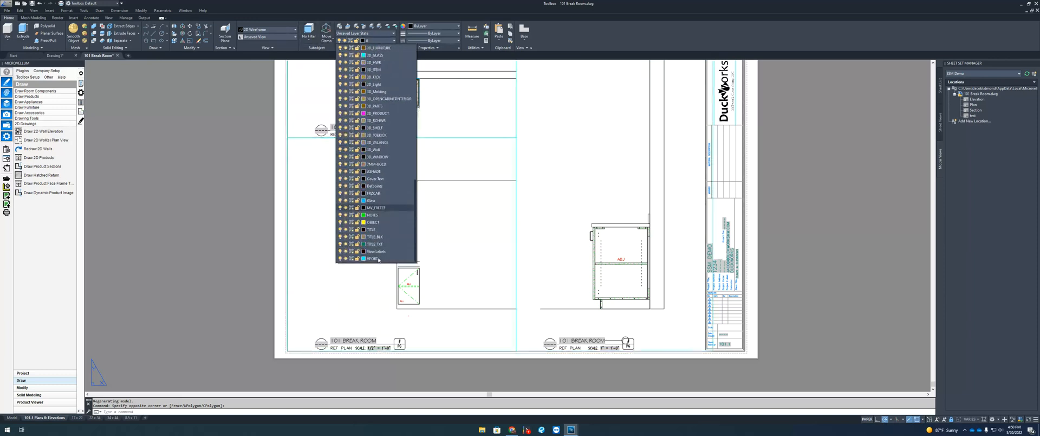
click(379, 261)
middle_drag(490, 240, 494, 274)
key(Escape)
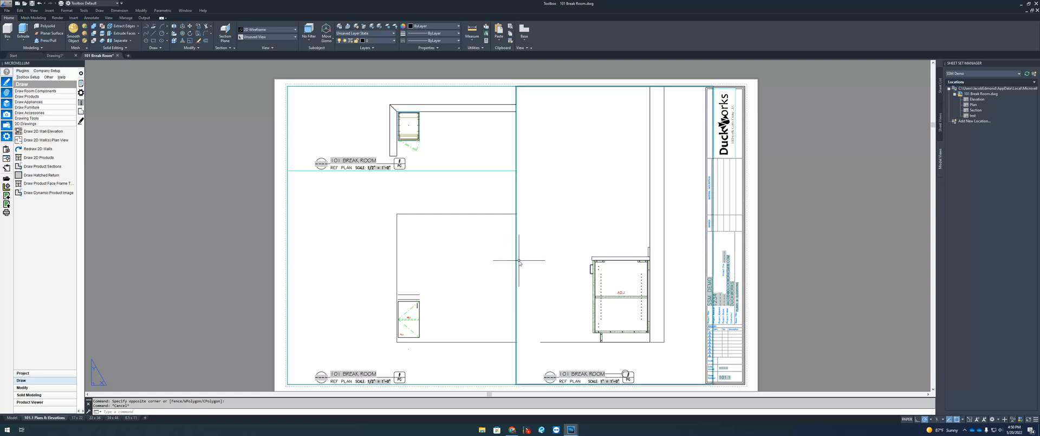
- Move the plan and elevation viewports together horizontally away from the section viewport, partly past the sheet border
click(478, 160)
click(460, 178)
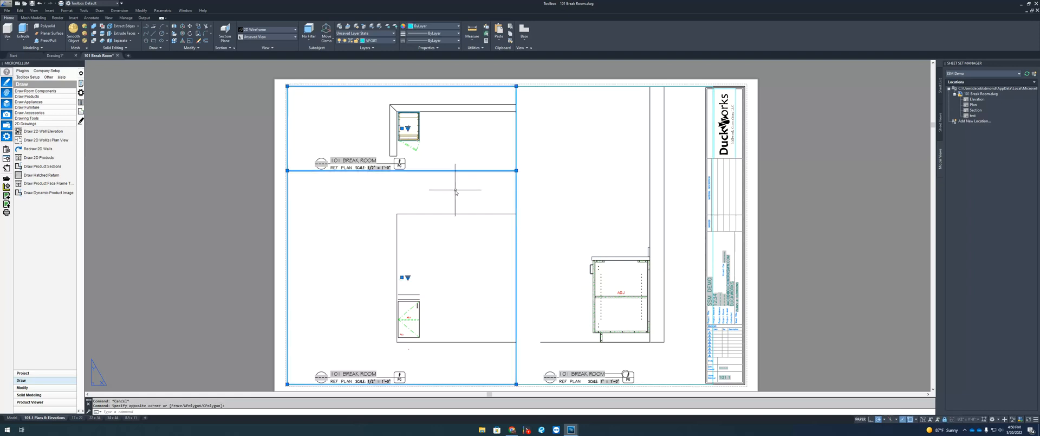
text(m)
key(Return)
click(455, 190)
click(410, 188)
- Stretch the plan and elevation viewports so their outer edges meet the section viewport and the sheet border
click(480, 162)
click(438, 180)
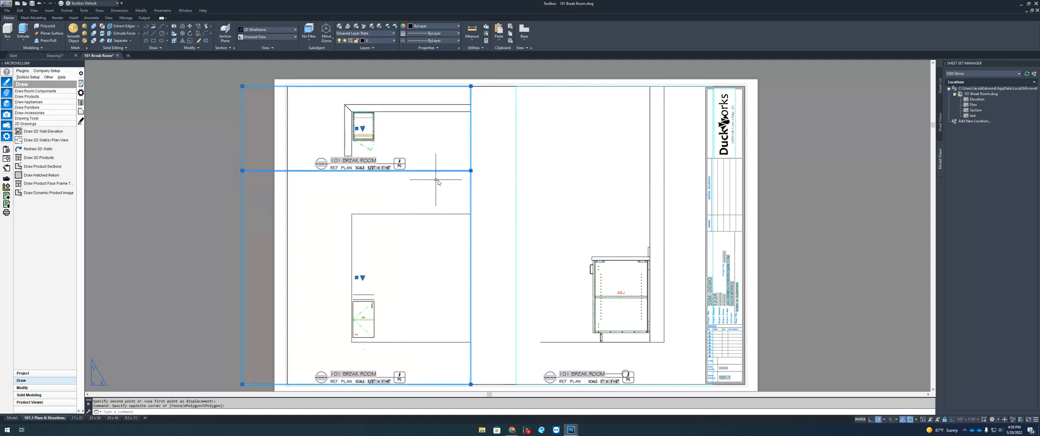
click(471, 170)
click(516, 170)
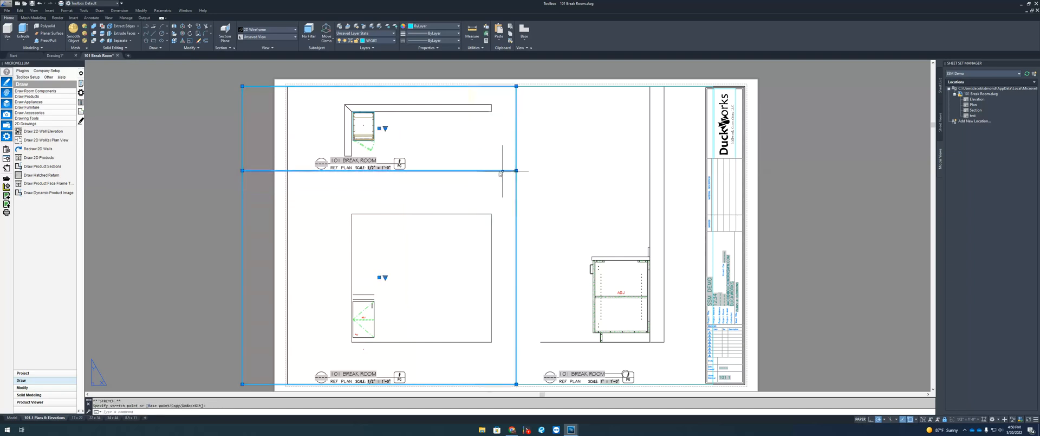
scroll(470, 171, down, 2)
scroll(370, 164, up, 2)
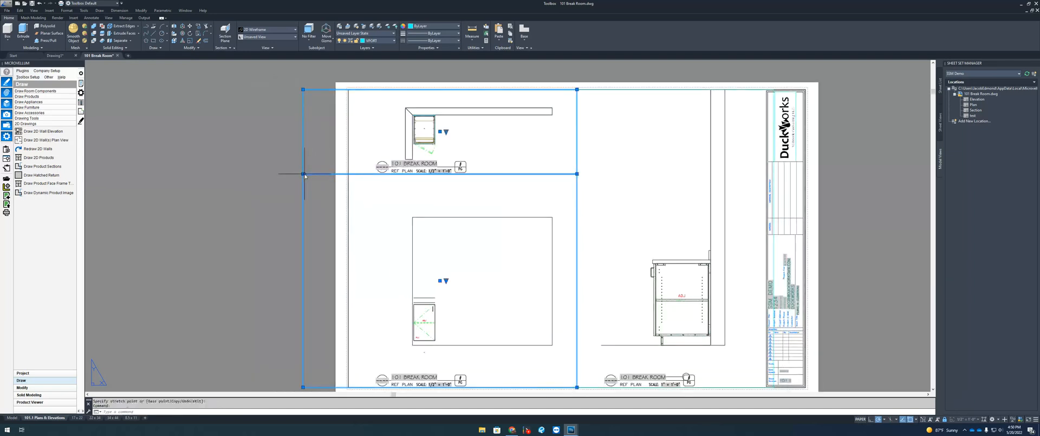
click(349, 170)
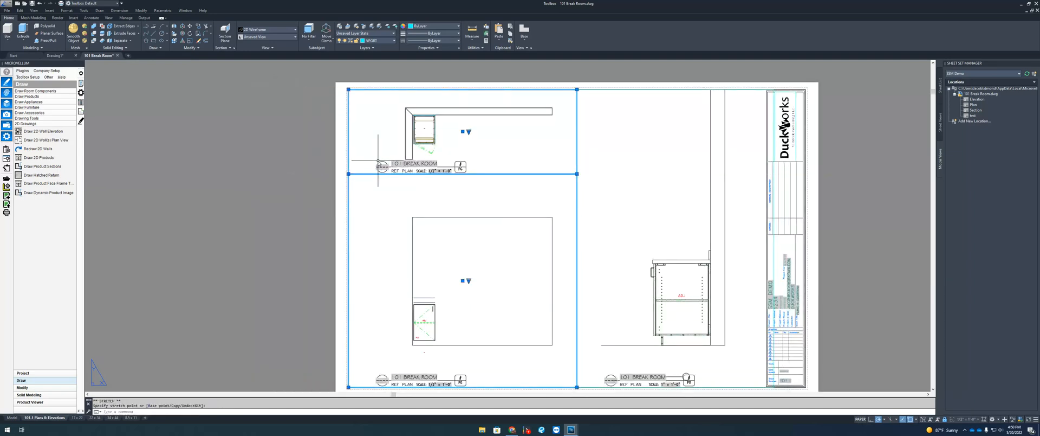
key(Escape)
- Examine the plan, elevation and section view labels and the viewport edges around them
scroll(388, 168, up, 2)
scroll(394, 173, up, 2)
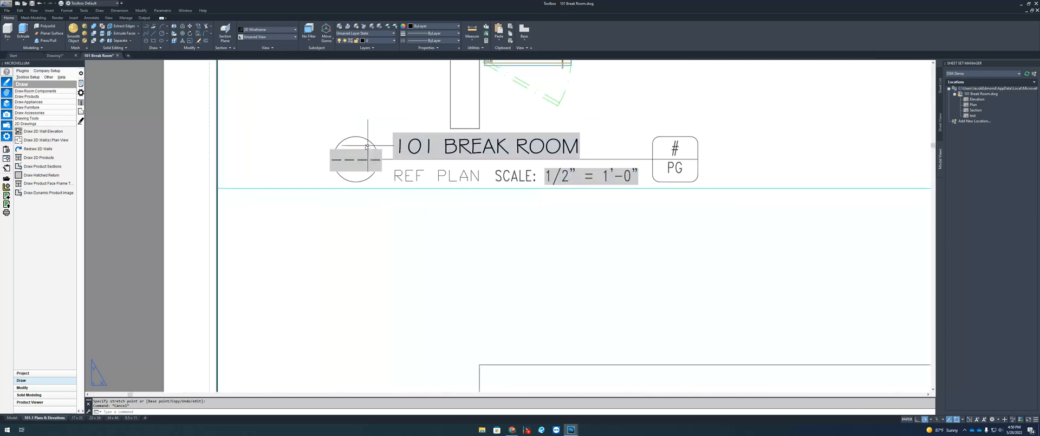
scroll(362, 156, down, 5)
scroll(339, 271, up, 3)
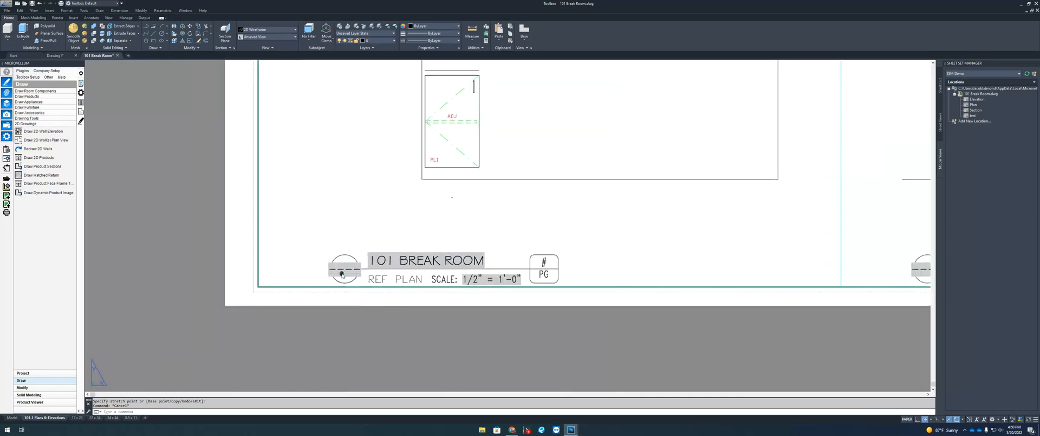
scroll(342, 273, down, 4)
middle_click(407, 252)
middle_click(406, 253)
scroll(408, 252, up, 2)
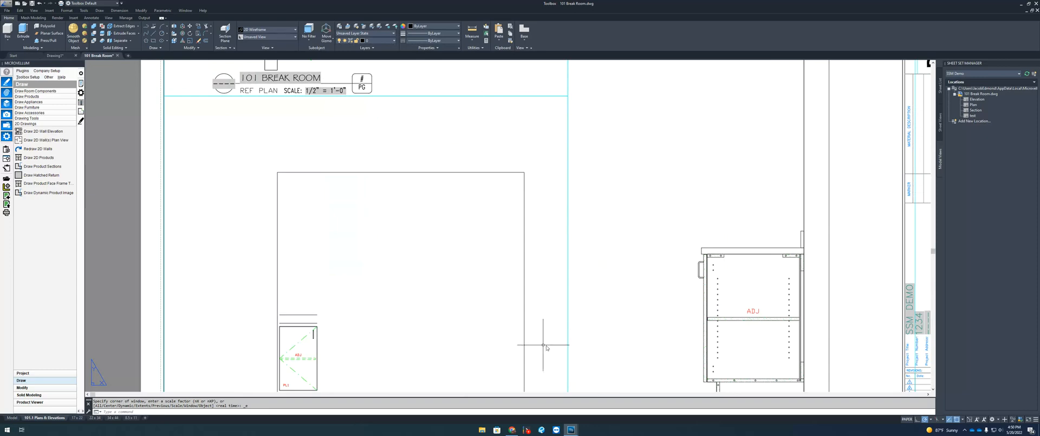
middle_drag(582, 340, 567, 265)
scroll(567, 266, down, 2)
scroll(647, 304, up, 4)
double_click(651, 300)
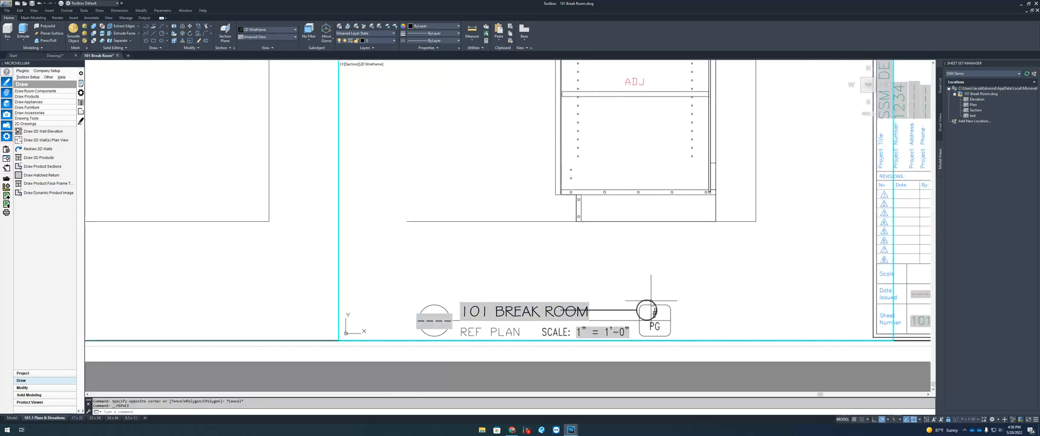
scroll(651, 300, down, 3)
double_click(721, 292)
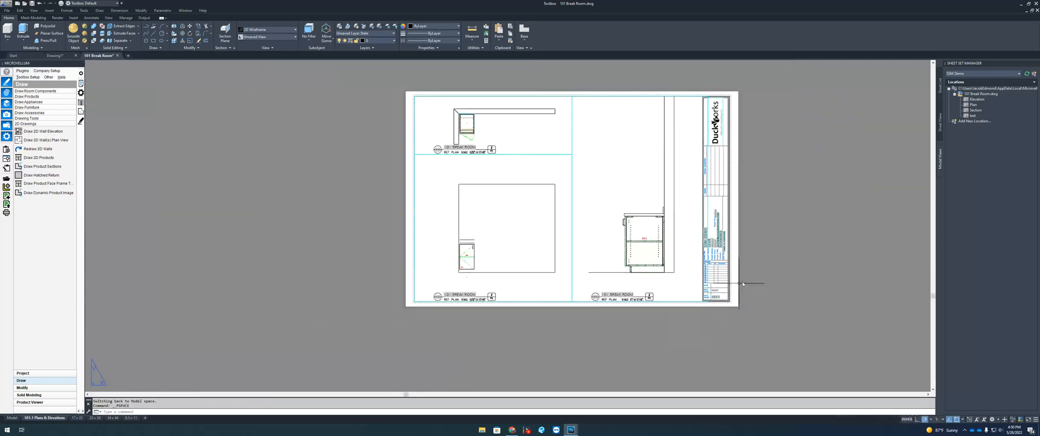
middle_click(770, 268)
middle_click(771, 268)
- Stretch the section viewport's edge back to the title block border
click(726, 247)
scroll(725, 251, down, 2)
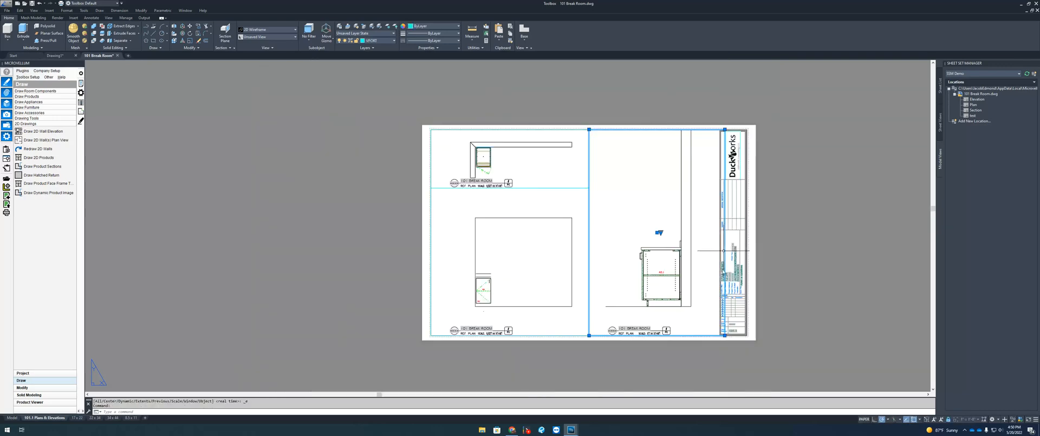
scroll(727, 335, up, 5)
click(712, 335)
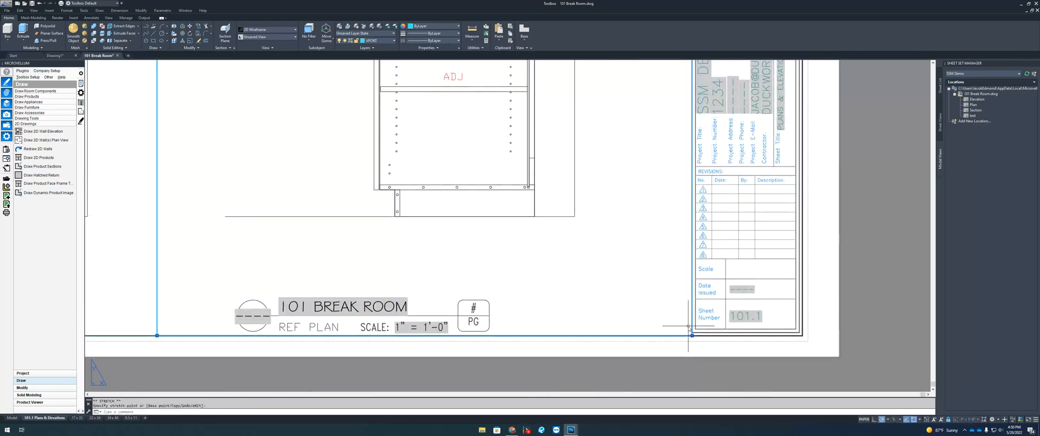
scroll(690, 334, down, 3)
key(Escape)
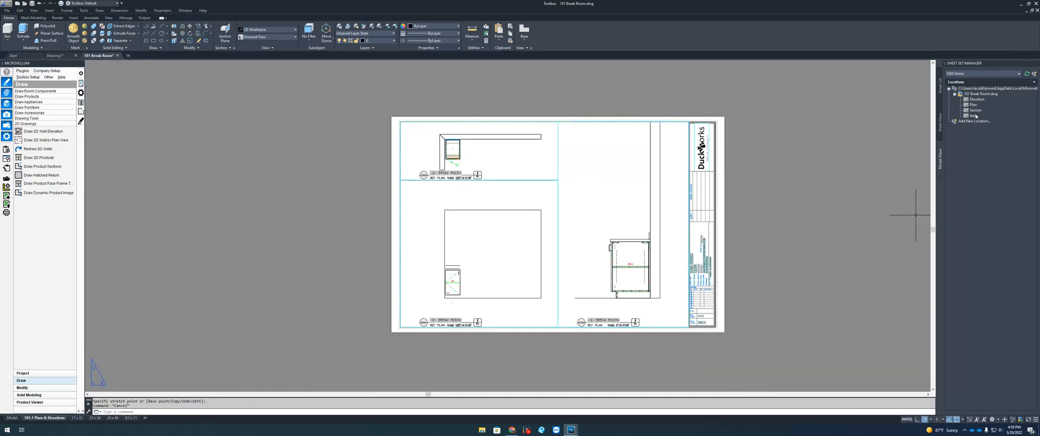
- In the sheet views, number the plan view 1 with title Plan, and the section view a with title Section
click(941, 123)
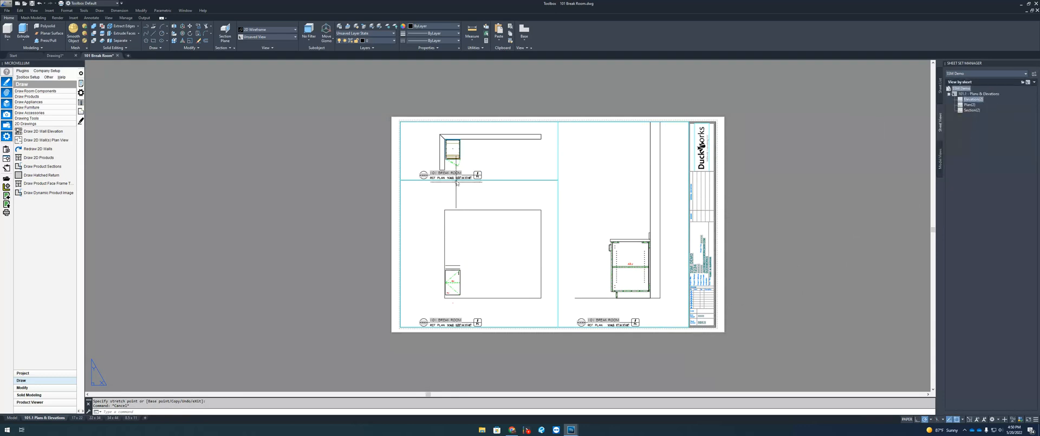
scroll(438, 161, up, 4)
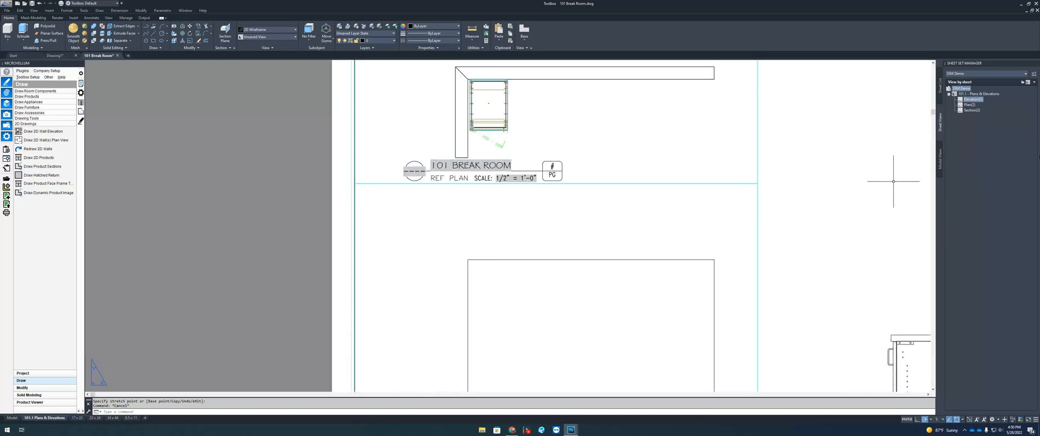
right_click(970, 105)
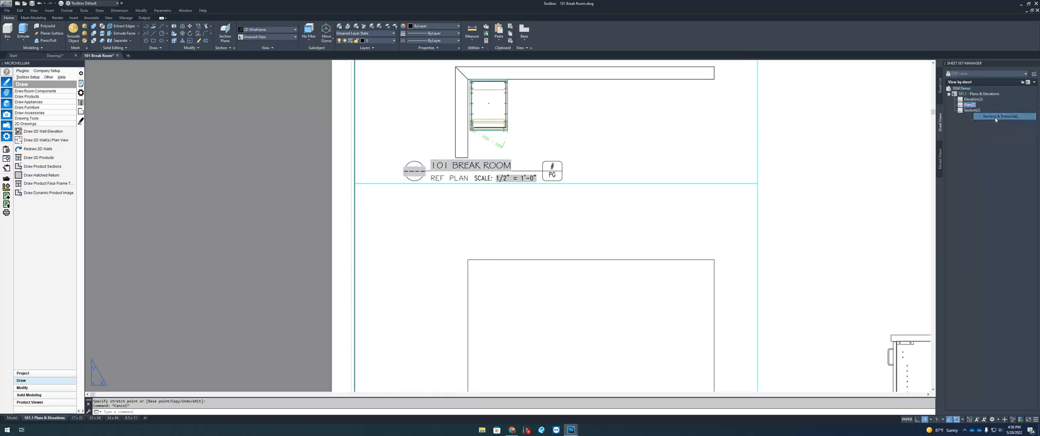
click(992, 118)
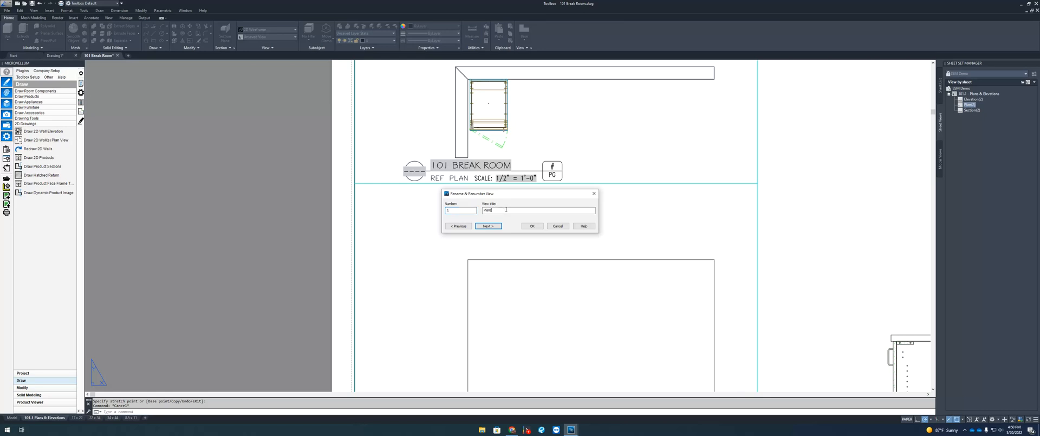
click(490, 226)
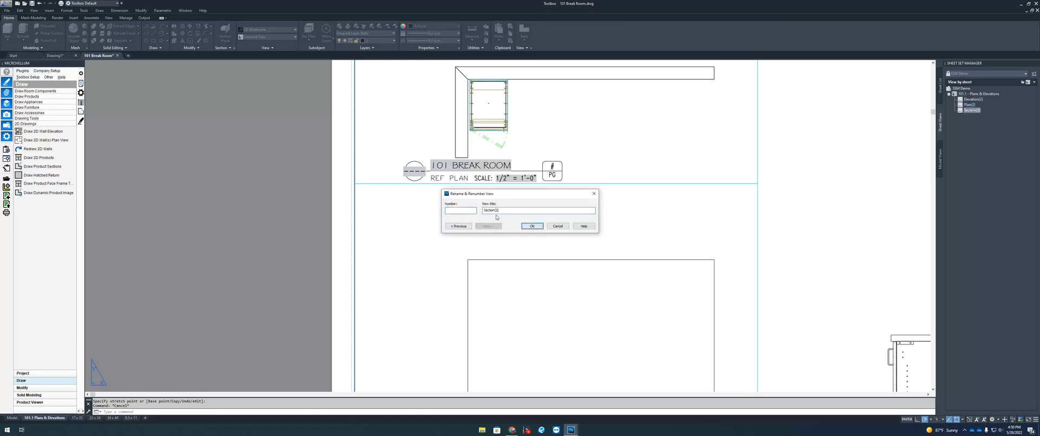
click(496, 210)
text(a)
click(534, 226)
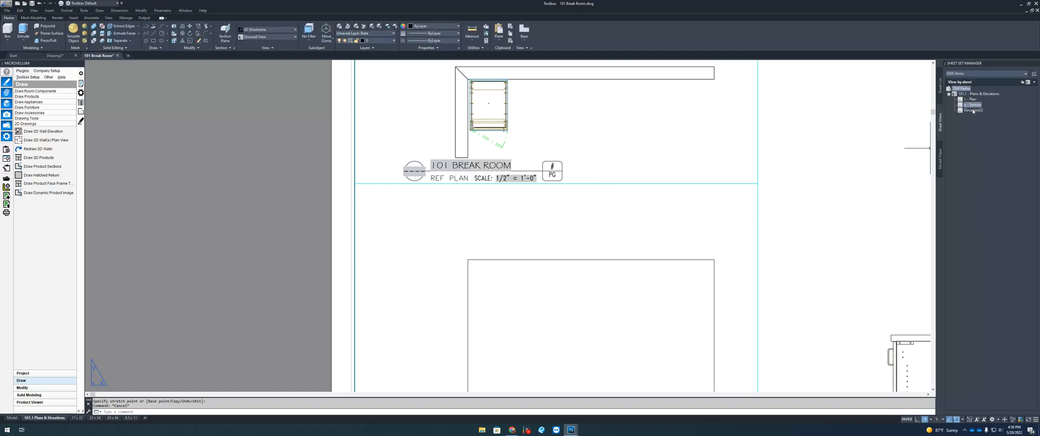
- Change the section view's number to A, and give the elevation view number 2 and the title Elevation
right_click(970, 108)
click(992, 119)
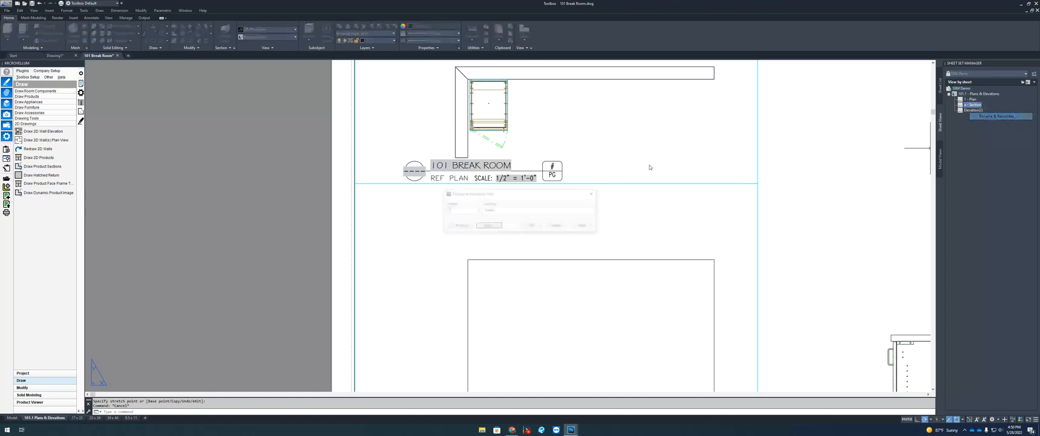
text(A)
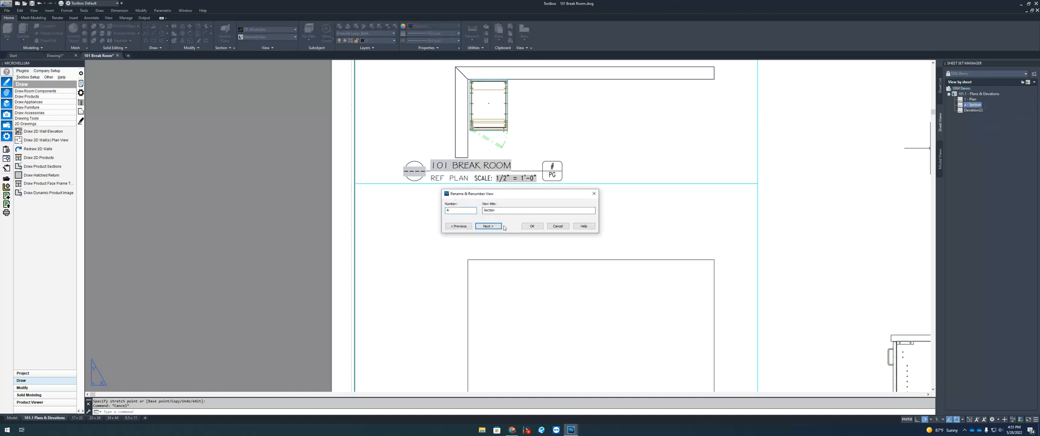
click(487, 226)
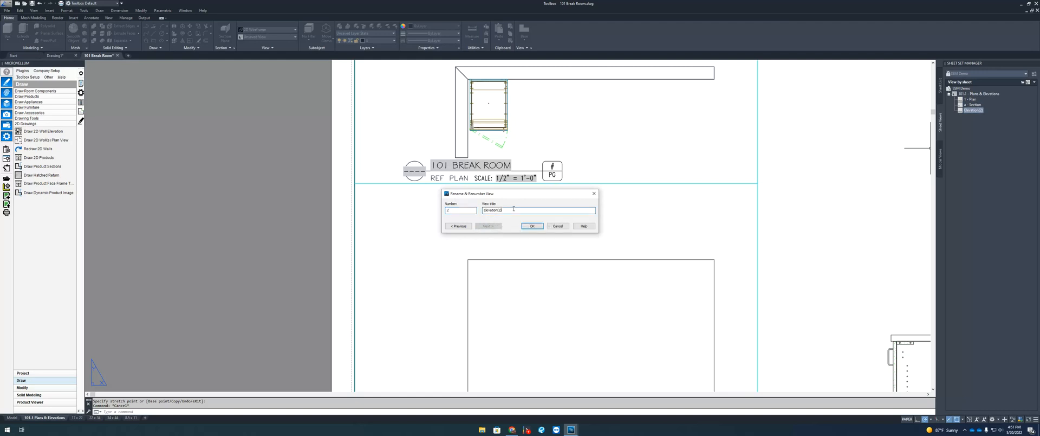
click(531, 226)
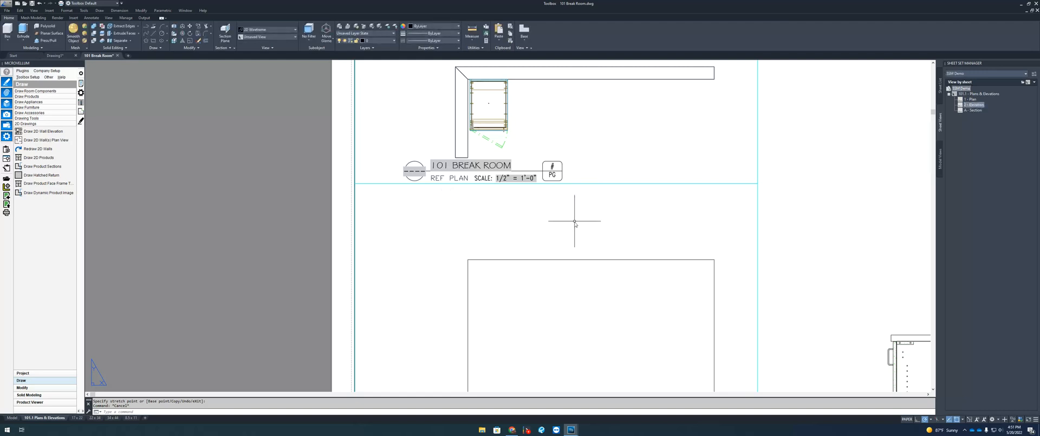
- Regenerate the layout to update the numbers in the view labels
scroll(569, 218, down, 3)
scroll(534, 209, up, 1)
text(re)
key(Return)
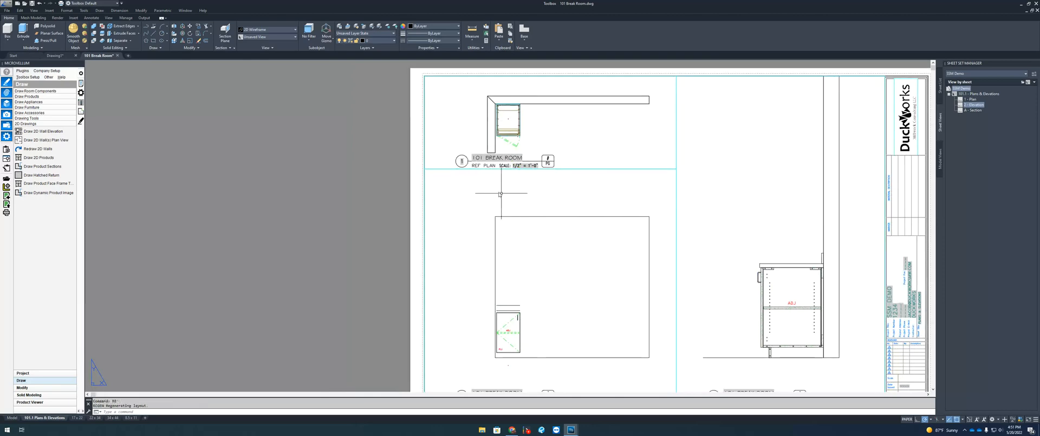
- Examine the view numbers, titles and scales in the plan, elevation and section labels
scroll(475, 174, up, 2)
scroll(450, 154, down, 3)
scroll(458, 344, up, 3)
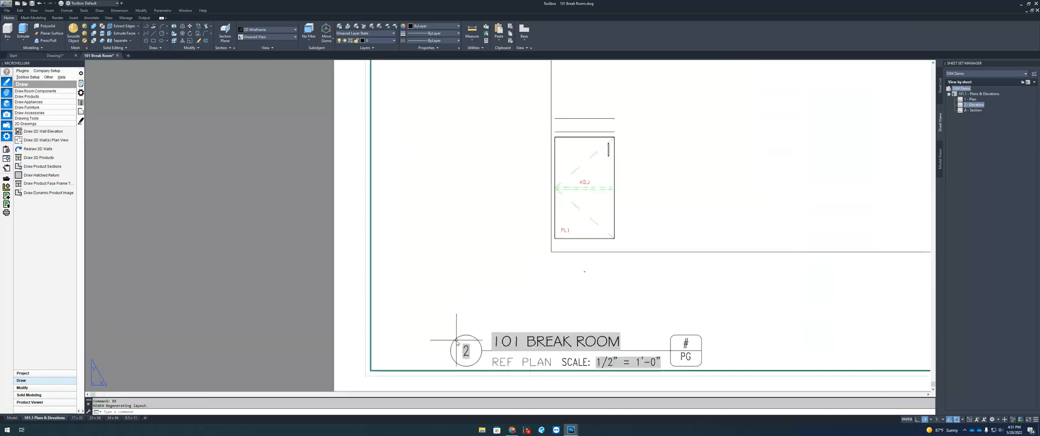
scroll(627, 343, down, 3)
scroll(627, 343, up, 3)
scroll(574, 282, down, 2)
middle_click(569, 282)
middle_click(569, 282)
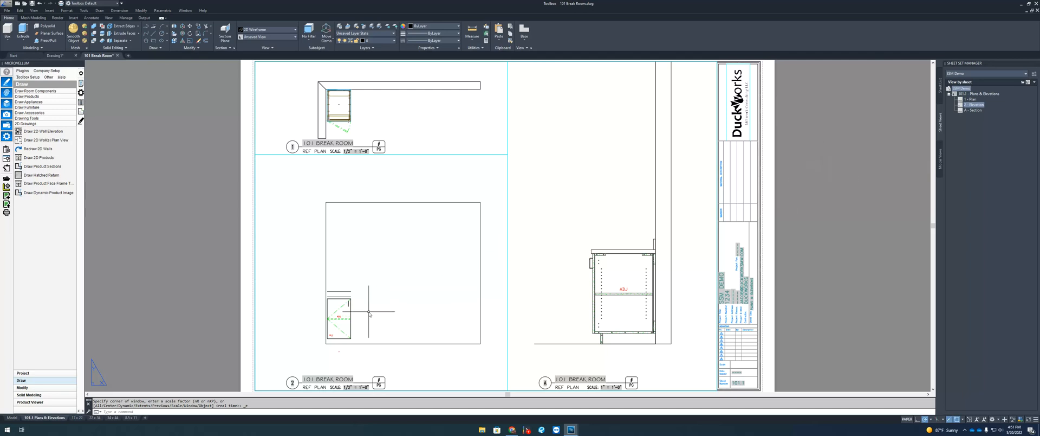
scroll(350, 115, up, 5)
scroll(417, 163, down, 6)
scroll(364, 328, up, 5)
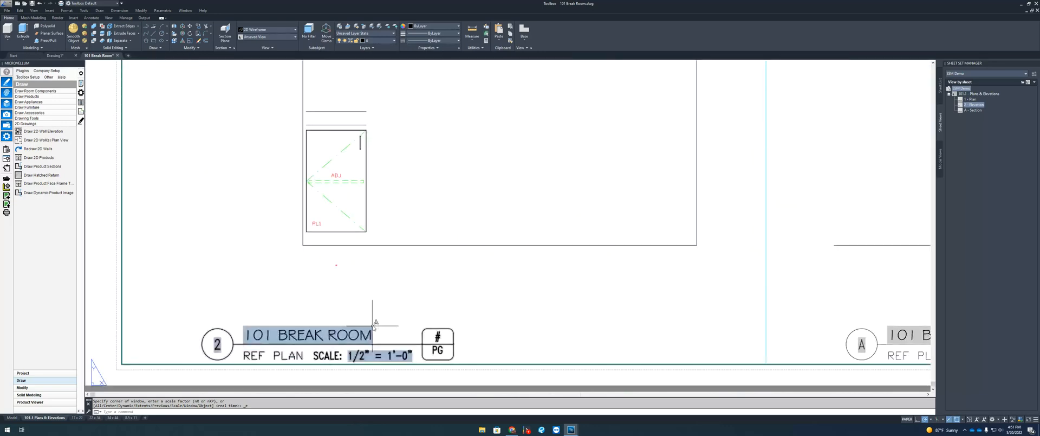
scroll(373, 325, down, 5)
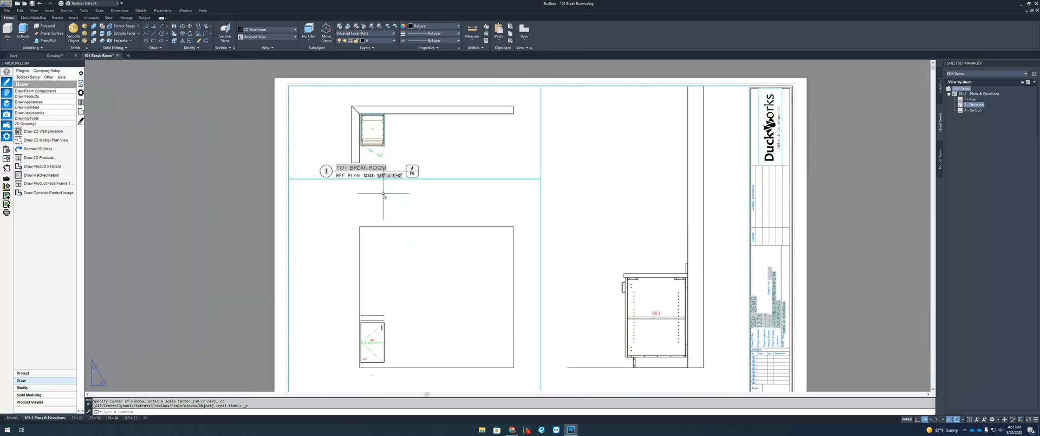
scroll(363, 158, up, 2)
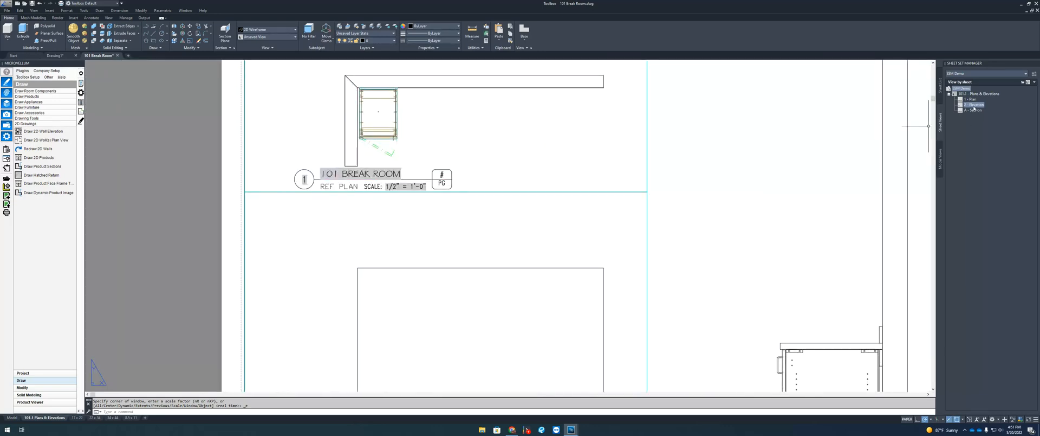
- Try to place the 2D_SS_Plan_Tag callout block for the Elevation view
mouse_move(966, 107)
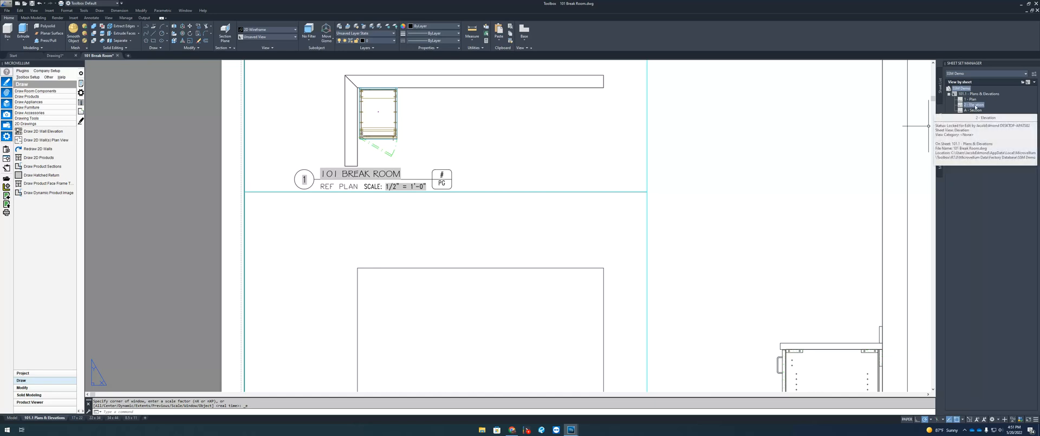
right_click(976, 107)
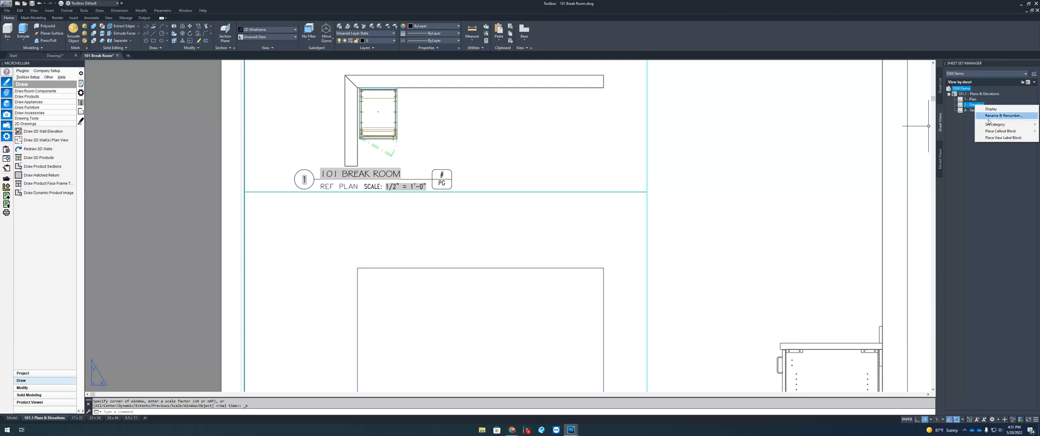
mouse_move(997, 131)
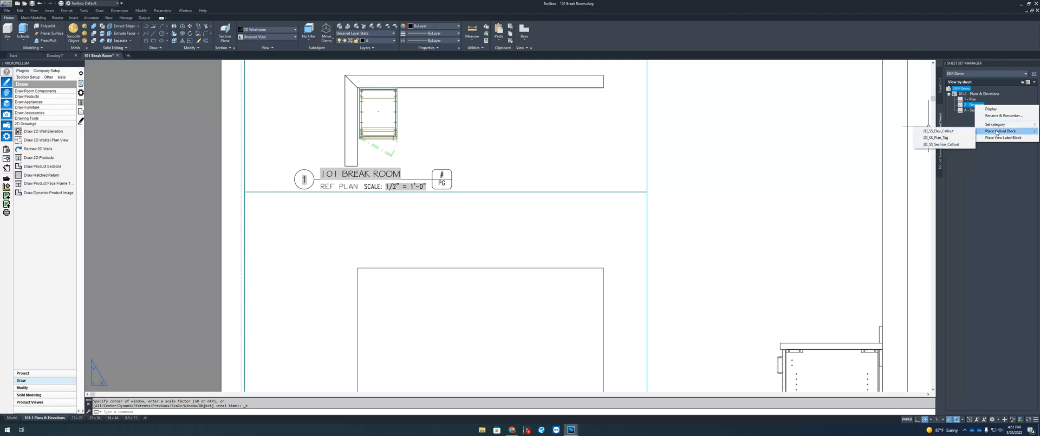
click(936, 137)
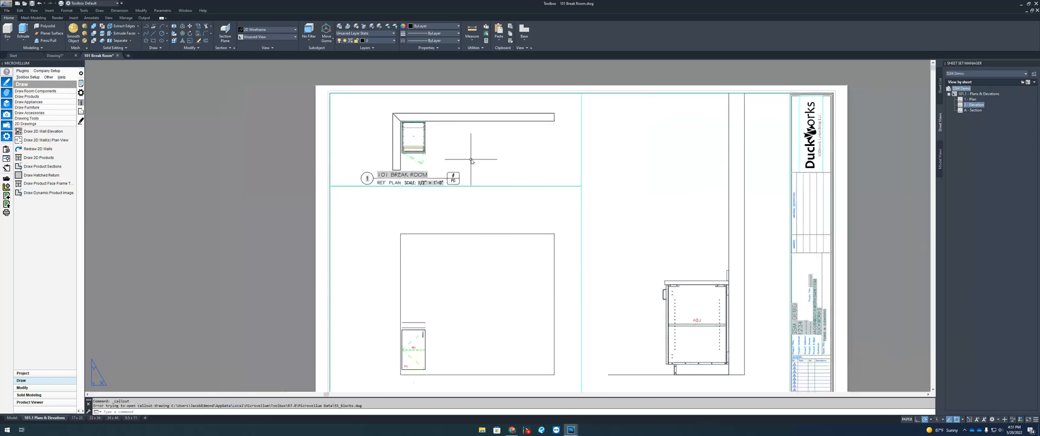
scroll(466, 151, down, 4)
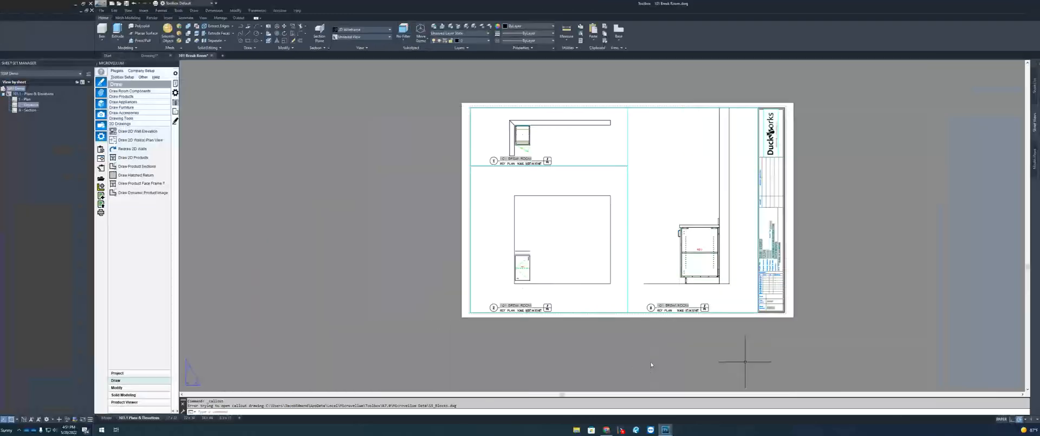
click(528, 431)
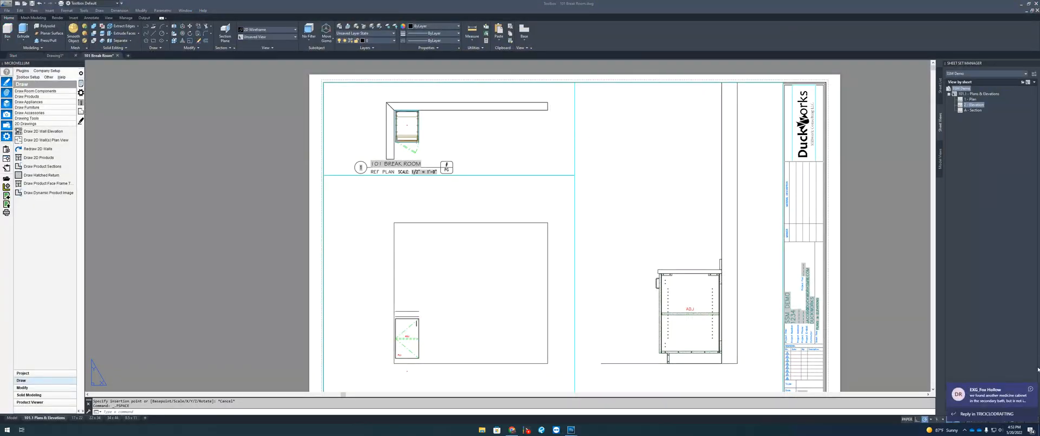
- Place the VIEW CALLOUT (DYNAMIC BLOCK) for the Elevation view beside the plan's cabinet and rotate its arrow to point up at the back wall
click(1031, 389)
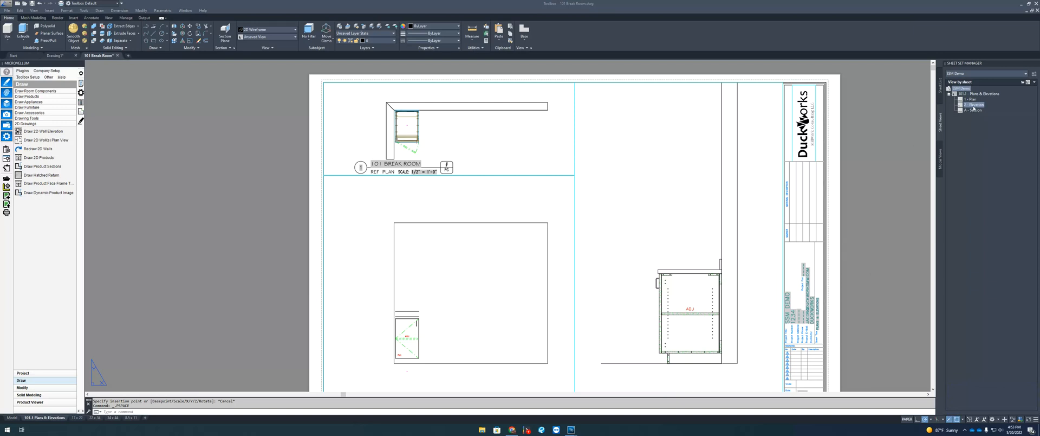
right_click(973, 108)
mouse_move(986, 132)
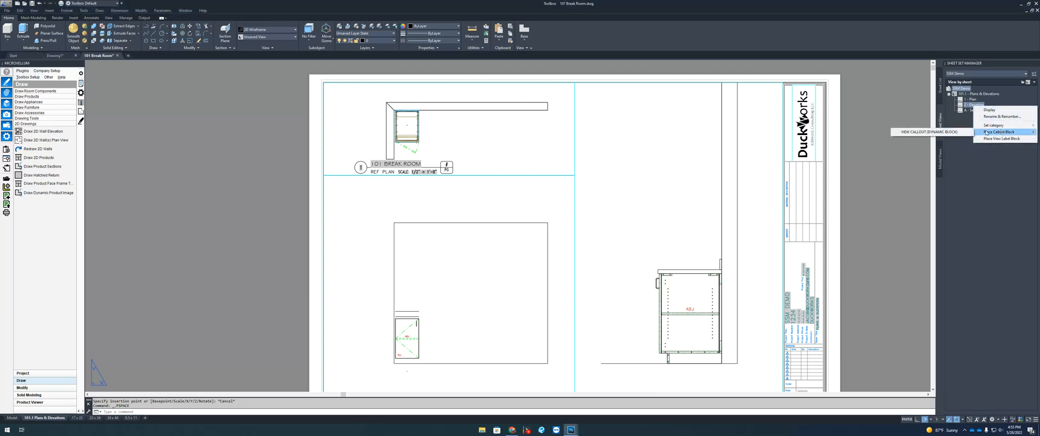
click(930, 132)
click(442, 143)
scroll(442, 146, up, 4)
click(433, 139)
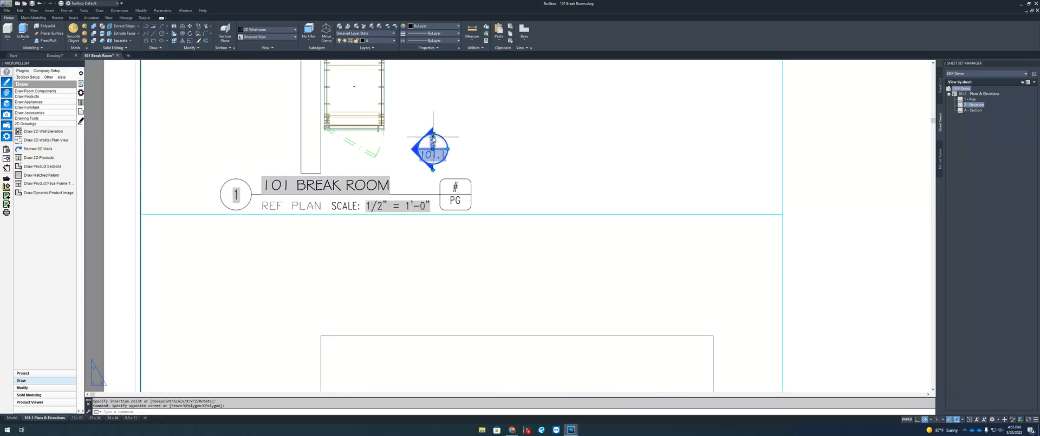
click(447, 150)
key(Escape)
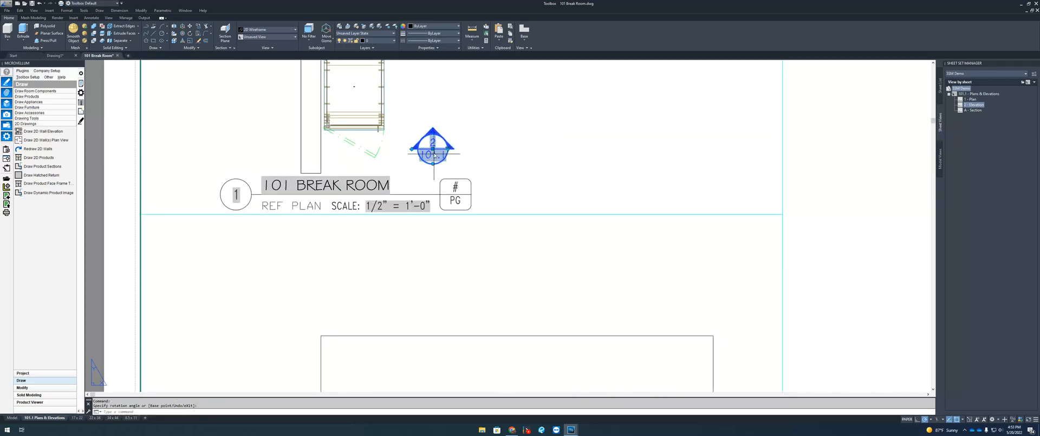
- Renumber the Elevation view as 3 and regenerate the layout to update its label and callout
scroll(434, 146, up, 6)
scroll(408, 125, down, 8)
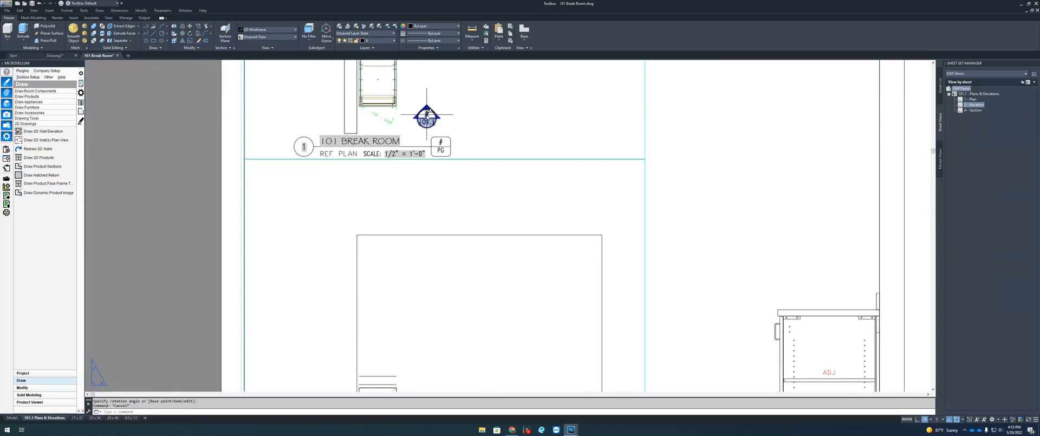
scroll(339, 363, up, 5)
scroll(339, 363, down, 4)
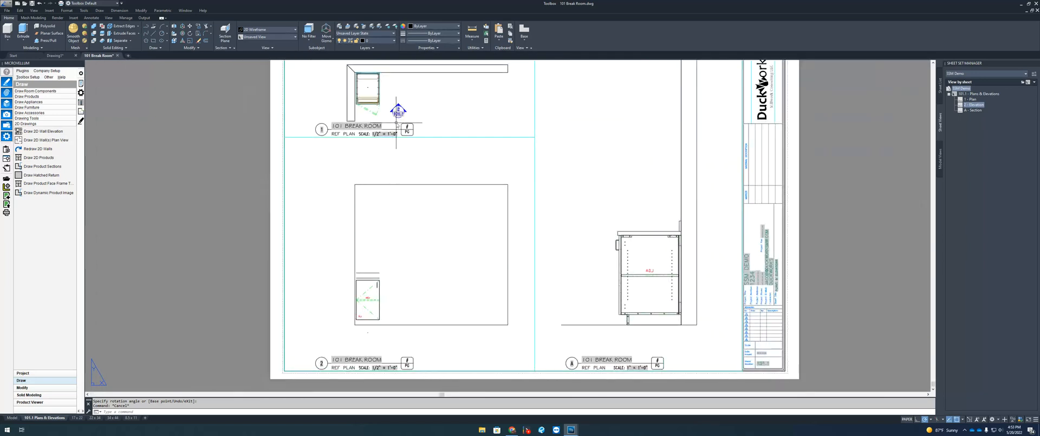
scroll(400, 114, up, 3)
right_click(974, 104)
click(997, 120)
click(1031, 391)
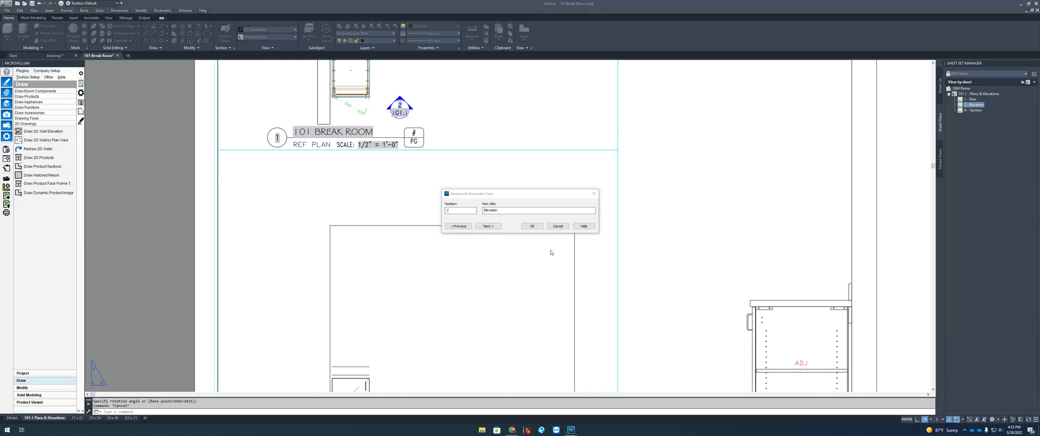
click(442, 208)
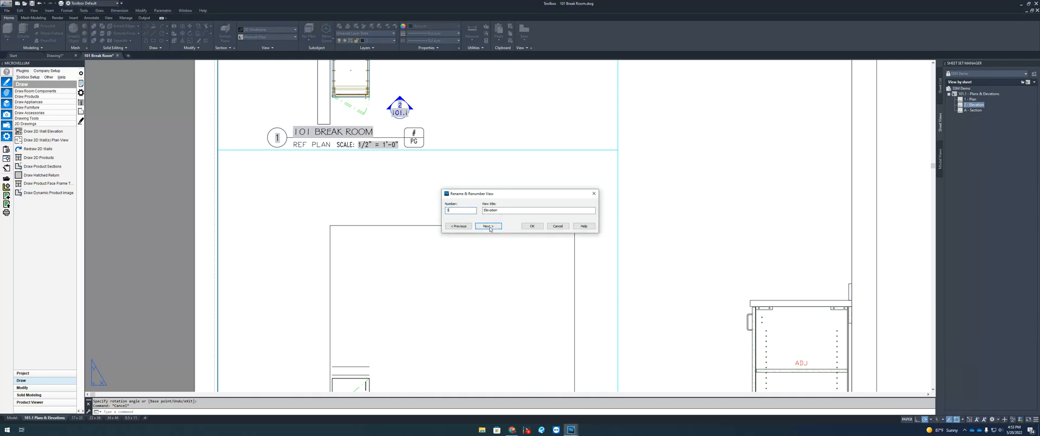
click(528, 228)
scroll(701, 162, down, 2)
text(re)
key(Return)
- Set the Elevation view's number back to 2
scroll(442, 374, up, 2)
scroll(442, 374, down, 2)
scroll(513, 128, up, 2)
scroll(514, 128, down, 2)
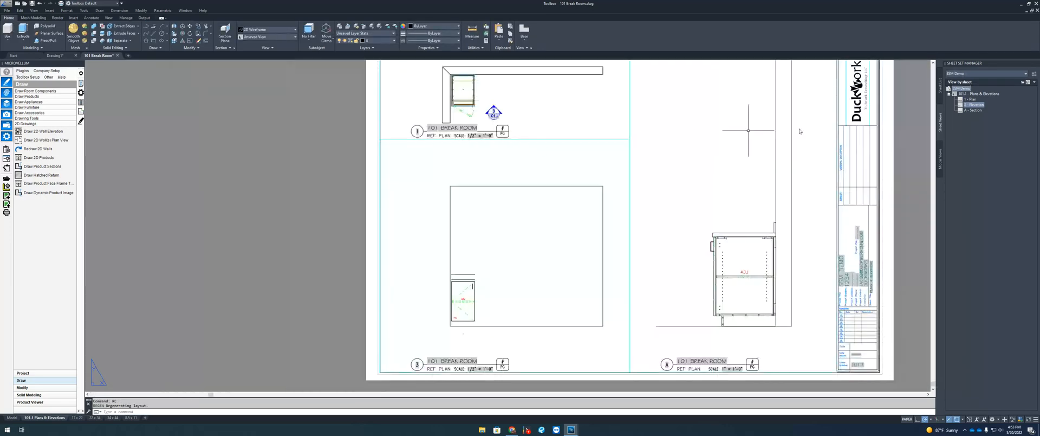
right_click(975, 104)
click(983, 112)
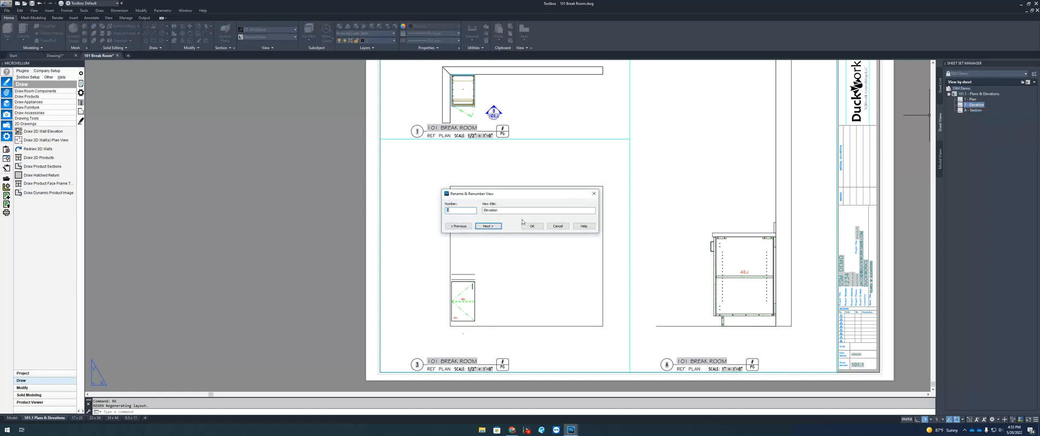
text(2)
click(532, 225)
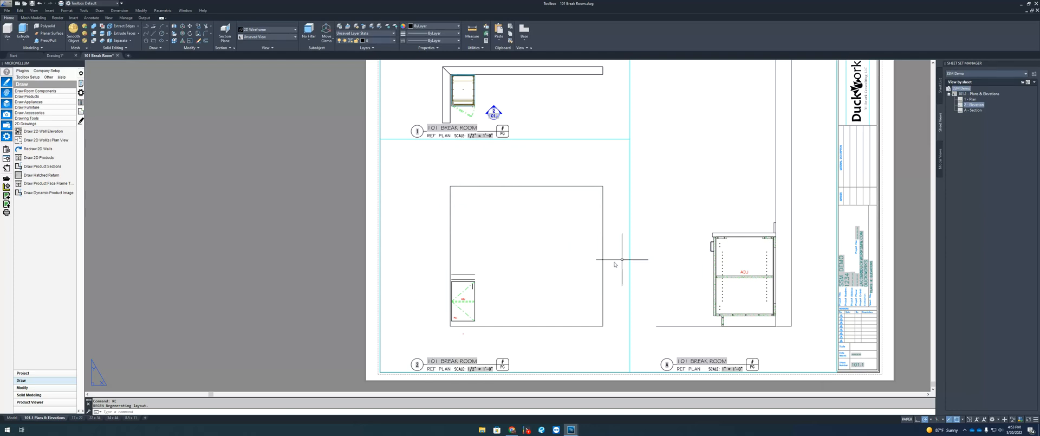
- Enable the VIEW CALLOUT (DYNAMIC BLOCK) as the callout block available for the Section view
right_click(970, 110)
mouse_move(997, 137)
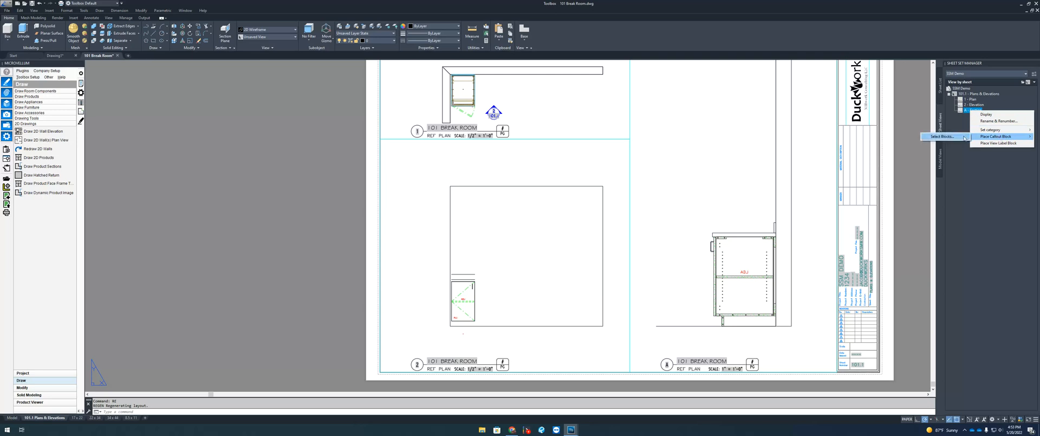
click(943, 136)
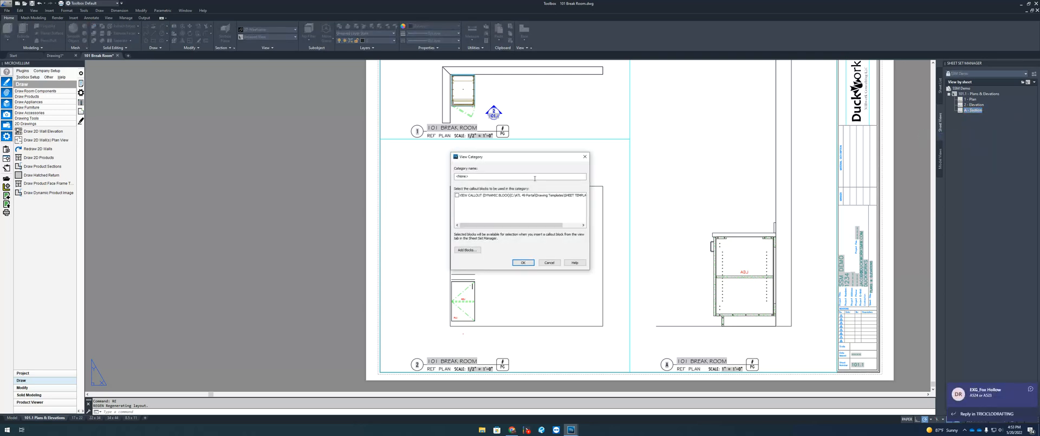
click(458, 196)
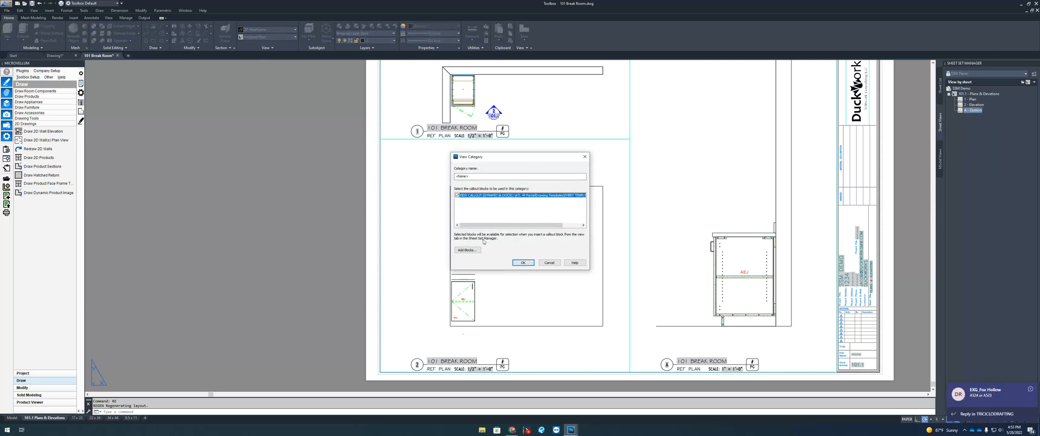
click(521, 263)
- Place the Section view's callout above the elevation's base cabinet, switch it to the section symbol, and extend its cut line down through the cabinet
right_click(969, 112)
mouse_move(993, 138)
click(927, 138)
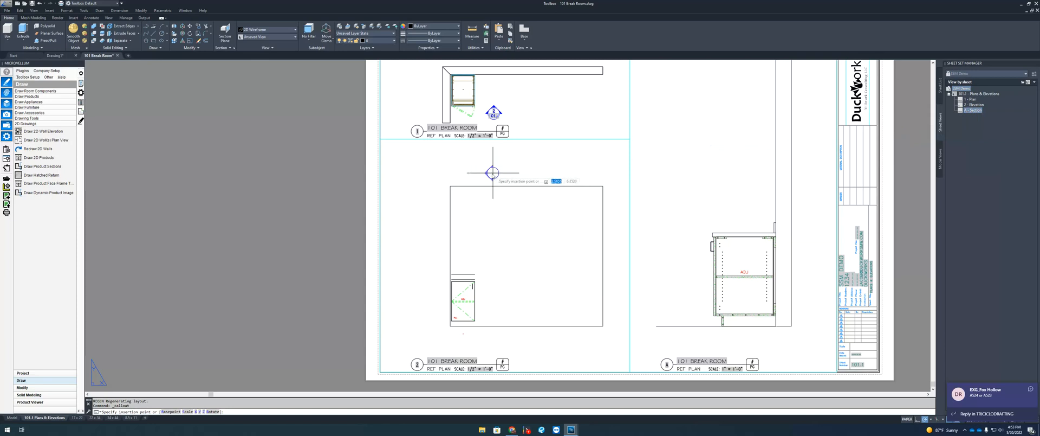
click(463, 249)
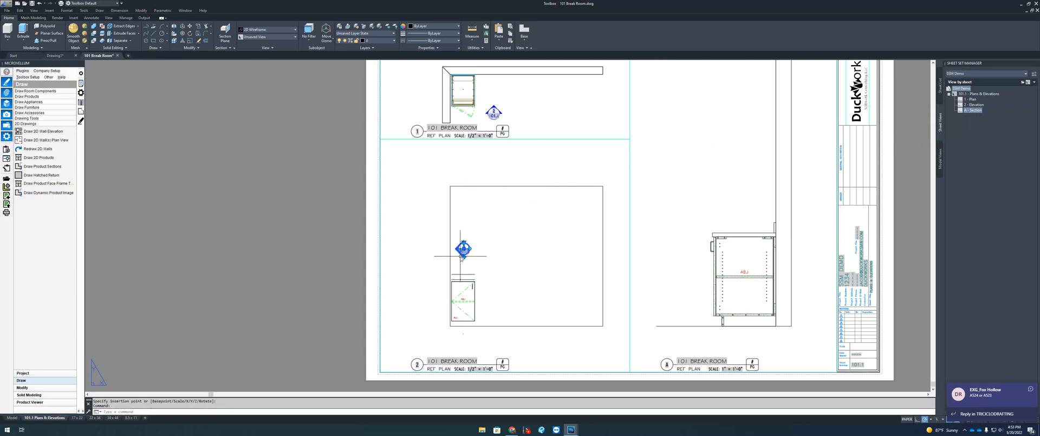
click(464, 243)
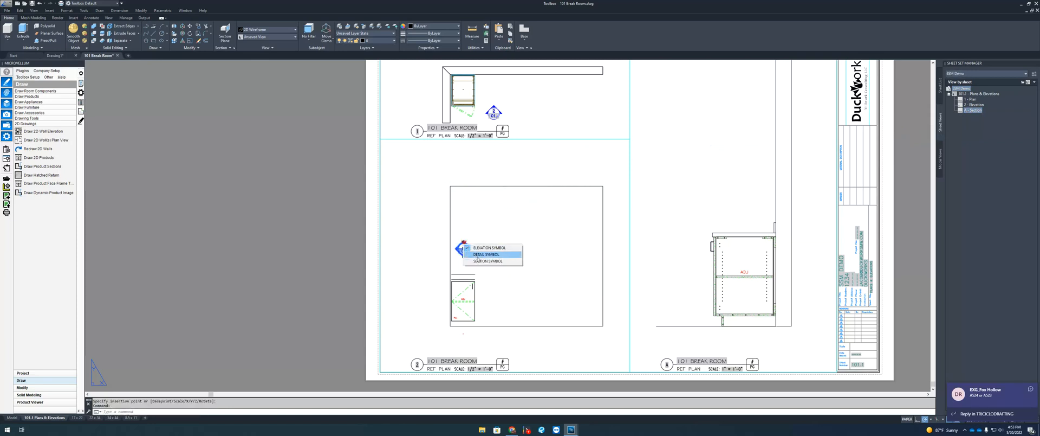
click(478, 255)
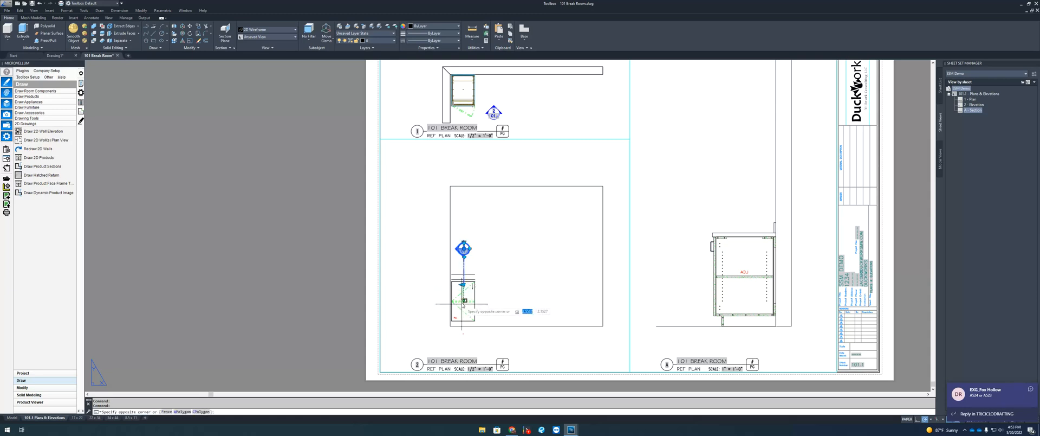
click(463, 284)
key(Escape)
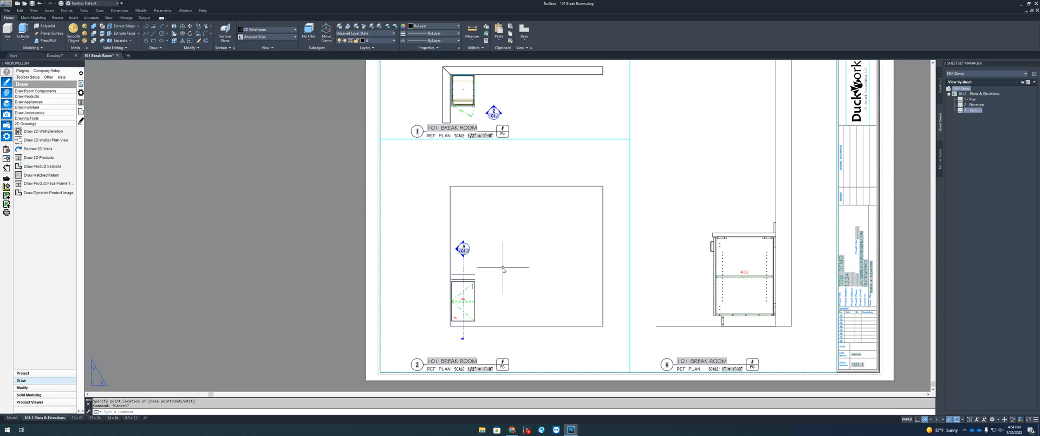
click(493, 112)
key(Escape)
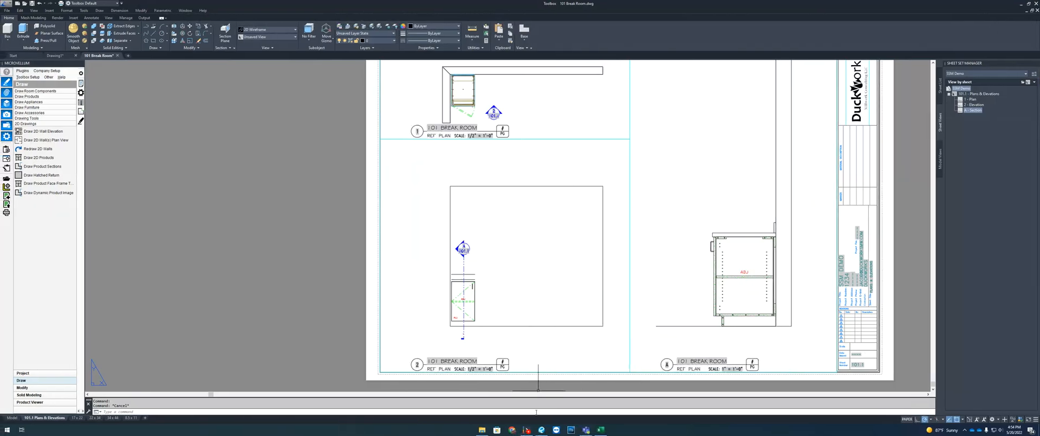
click(526, 429)
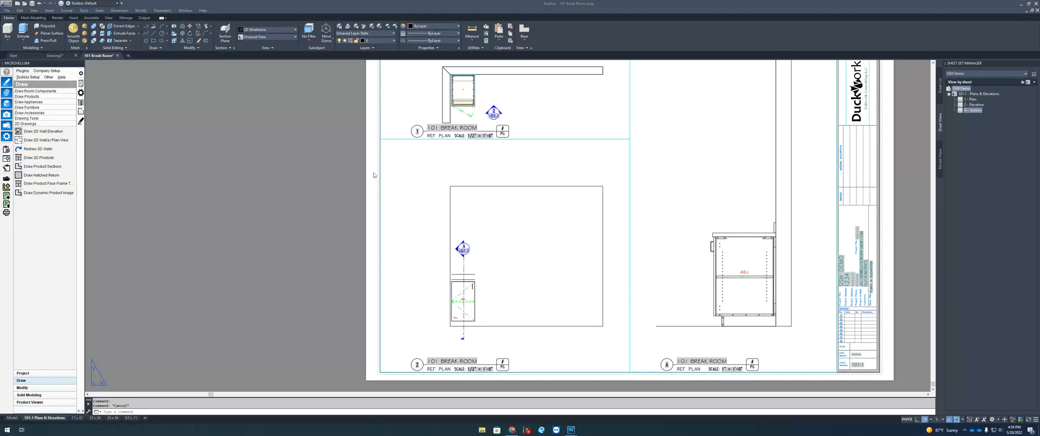
click(360, 182)
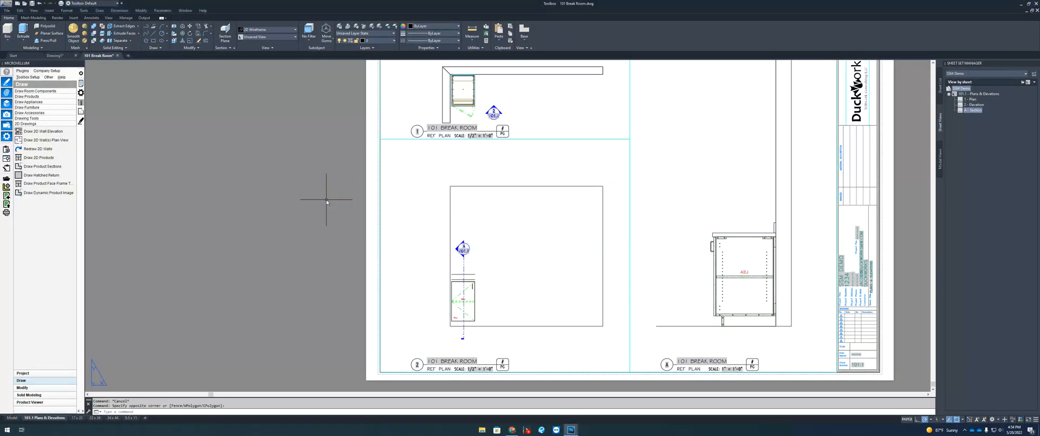
- Try to move the section and elevation callouts together into the plan viewport's model space with CHSPACE, and undo the change
text(chspace)
key(Return)
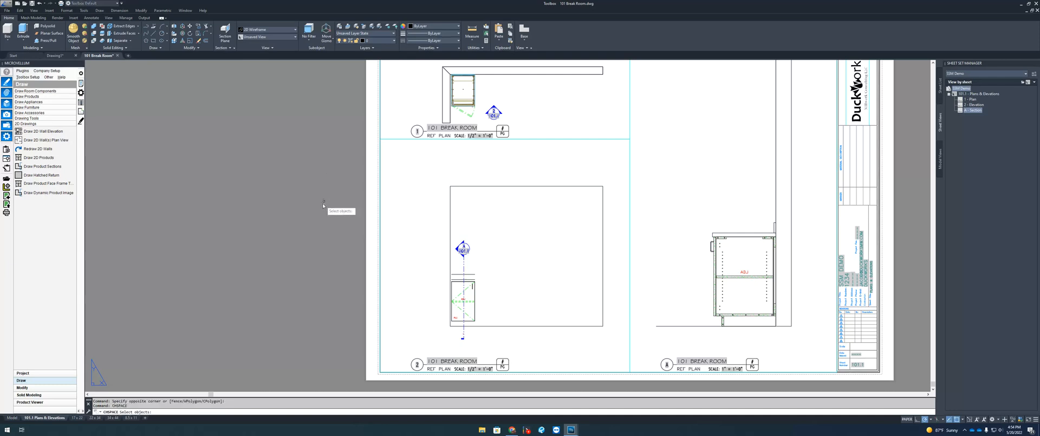
click(463, 249)
click(494, 115)
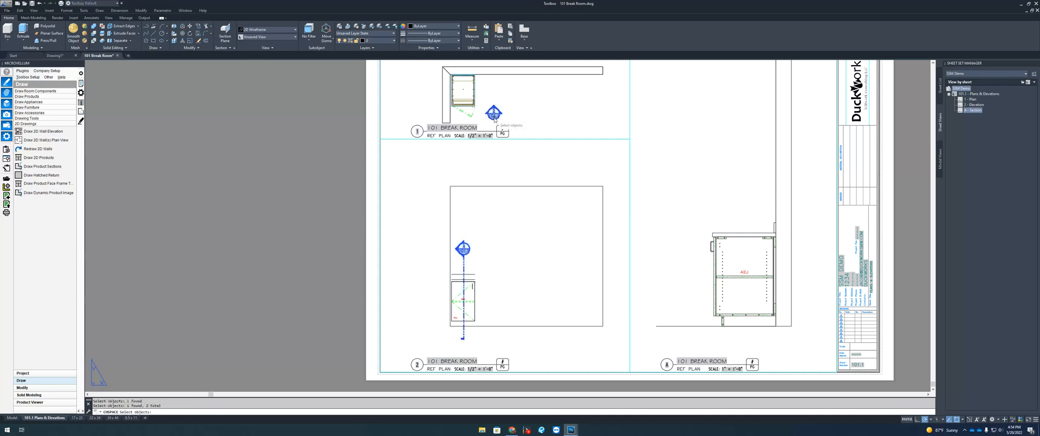
key(Return)
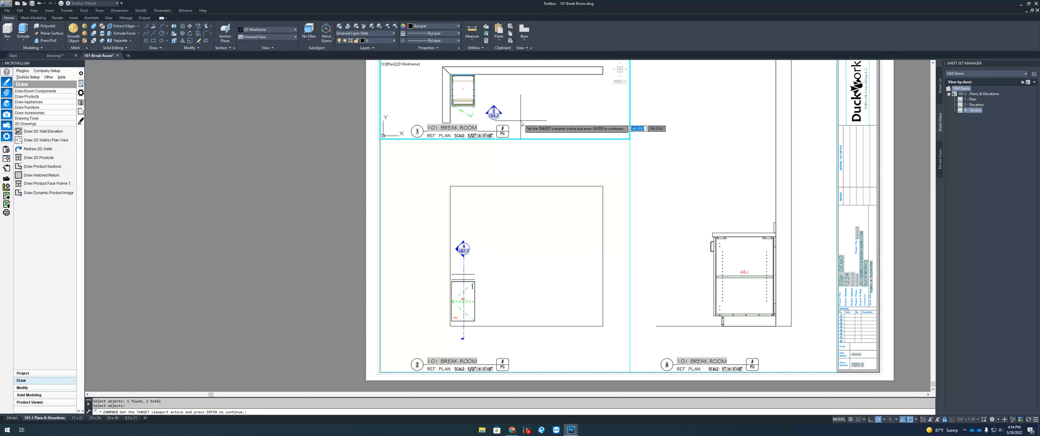
click(522, 123)
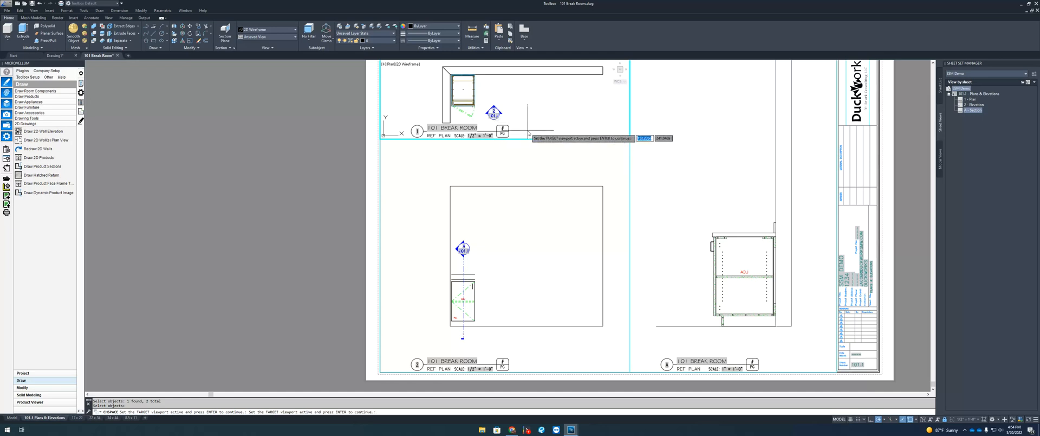
key(Return)
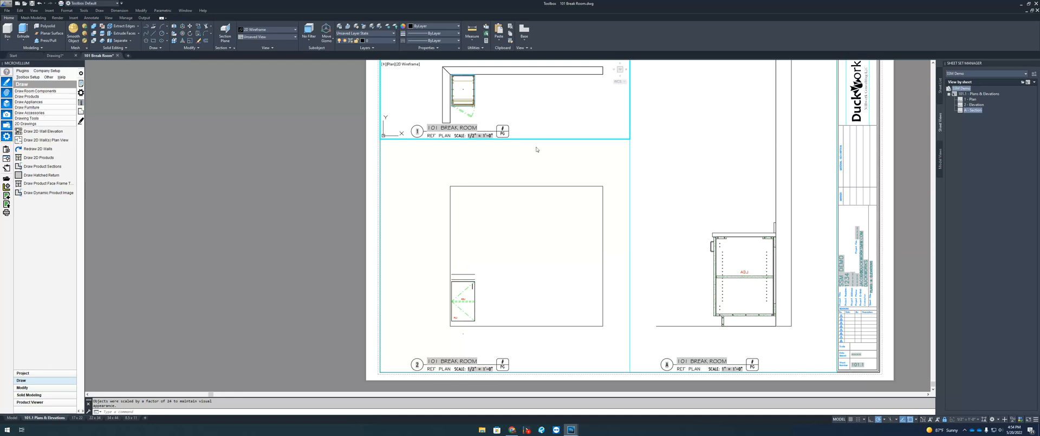
click(532, 125)
double_click(371, 159)
key(Escape)
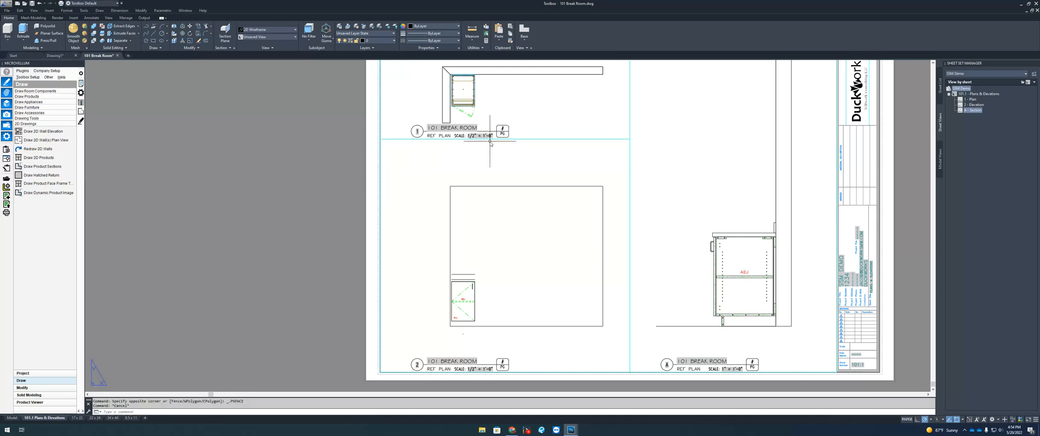
key(ctrl+z)
key(ctrl+z)
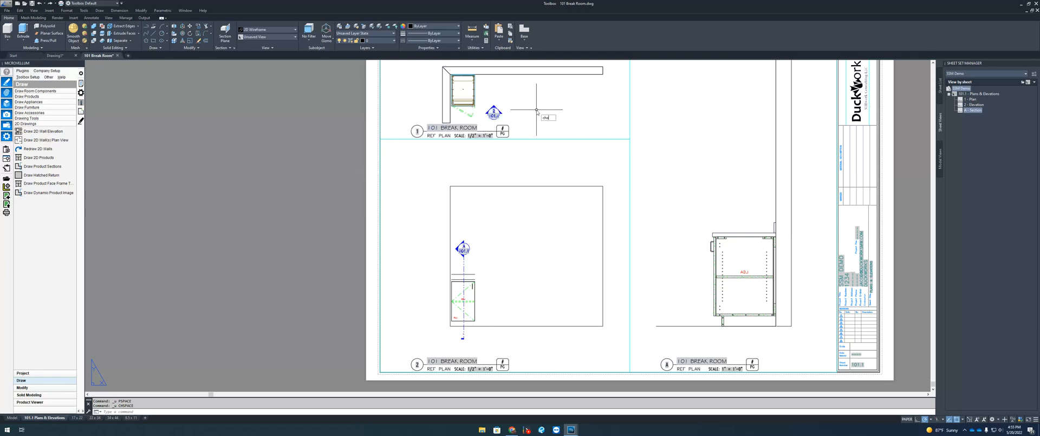
- Move only the elevation callout from paper space into the plan viewport's model space with CHSPACE, and return to paper space
text(chspace)
key(Return)
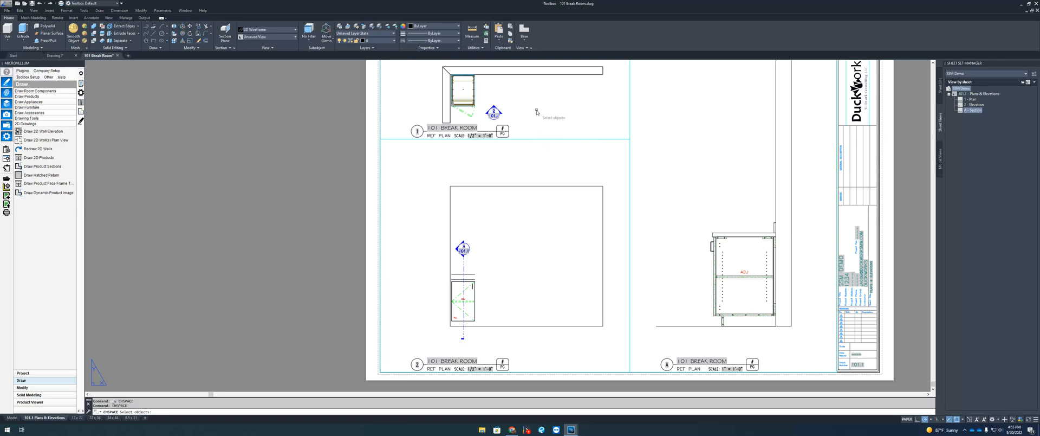
click(493, 115)
key(Return)
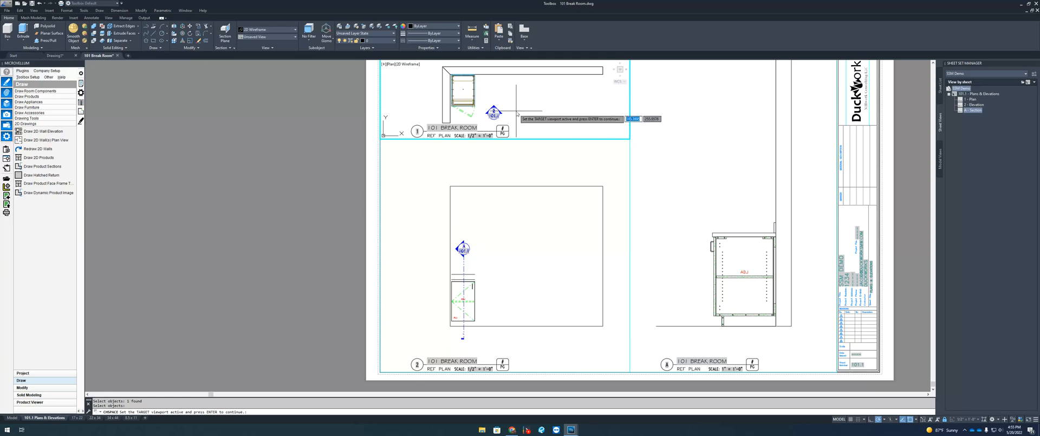
key(Return)
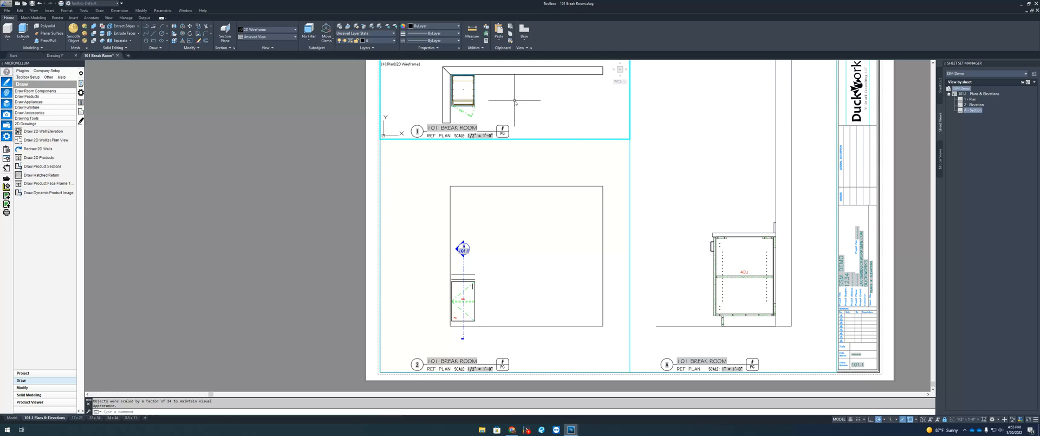
double_click(362, 135)
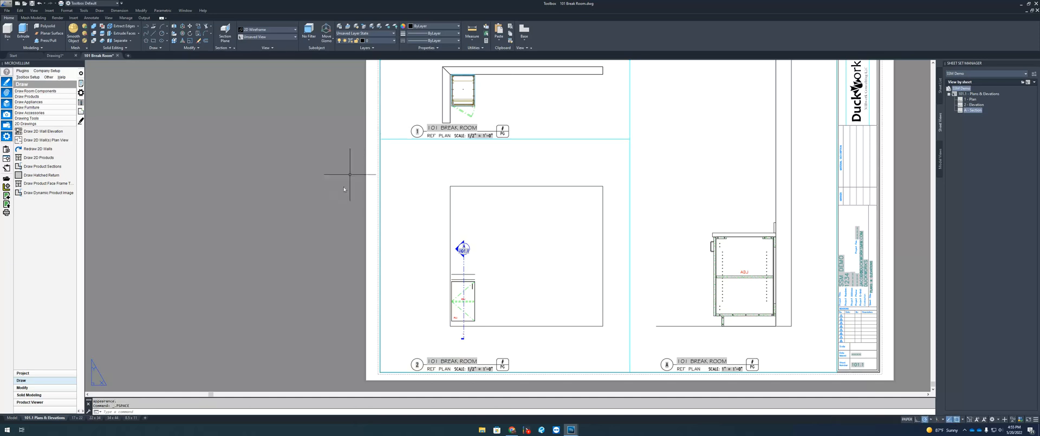
- Set the model space annotation scale to 1/2" = 1'-0" for the elevation callout beside the plan
click(13, 417)
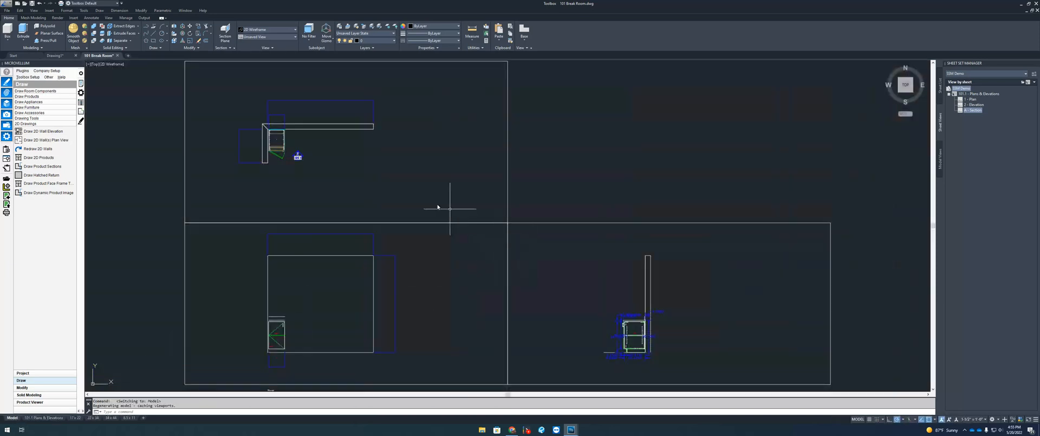
click(306, 148)
click(285, 161)
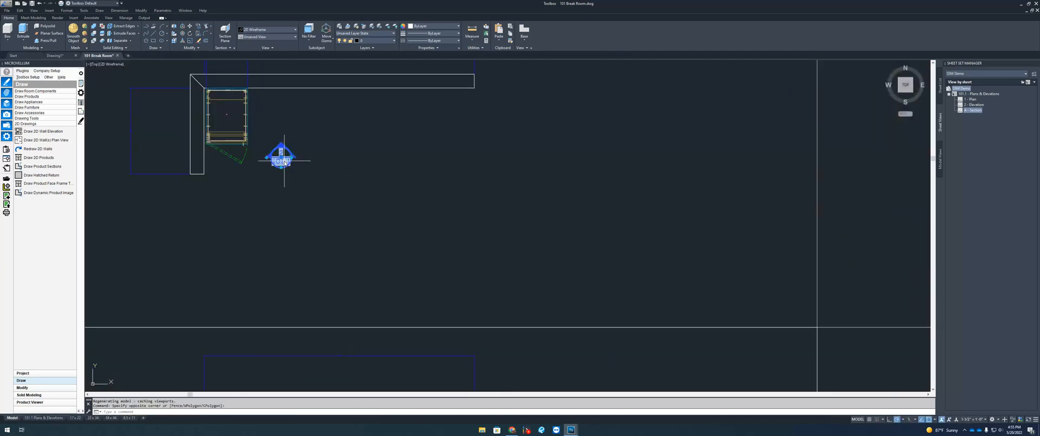
click(984, 419)
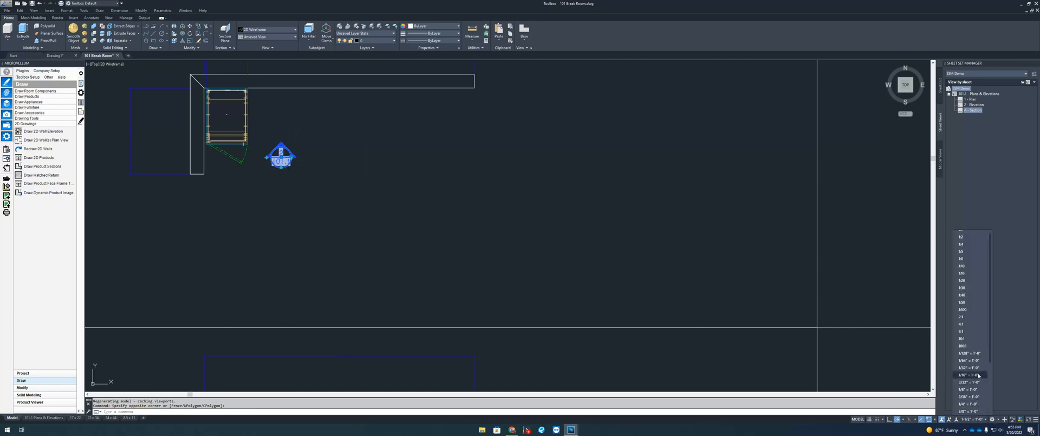
scroll(978, 374, down, 3)
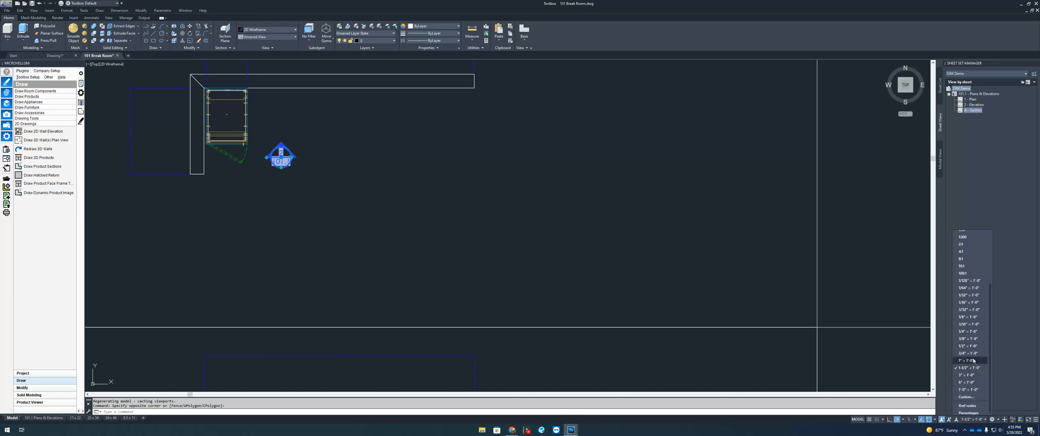
click(972, 354)
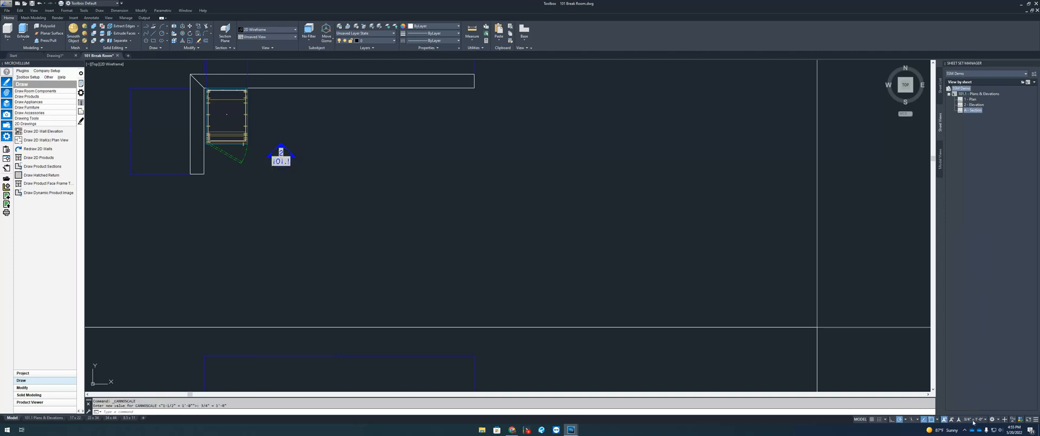
click(973, 420)
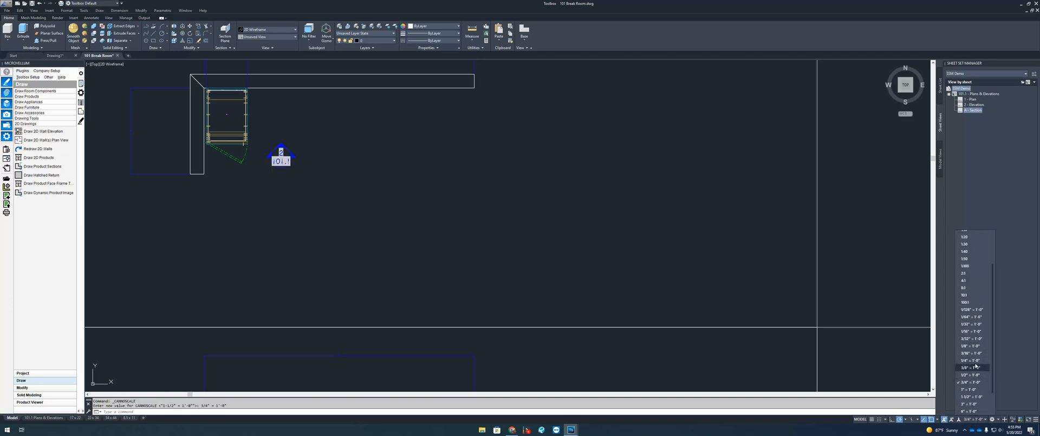
click(970, 374)
- Add the current annotation scale to the elevation callout in model space and check how it appears on the 101.1 sheet
key(Escape)
click(315, 160)
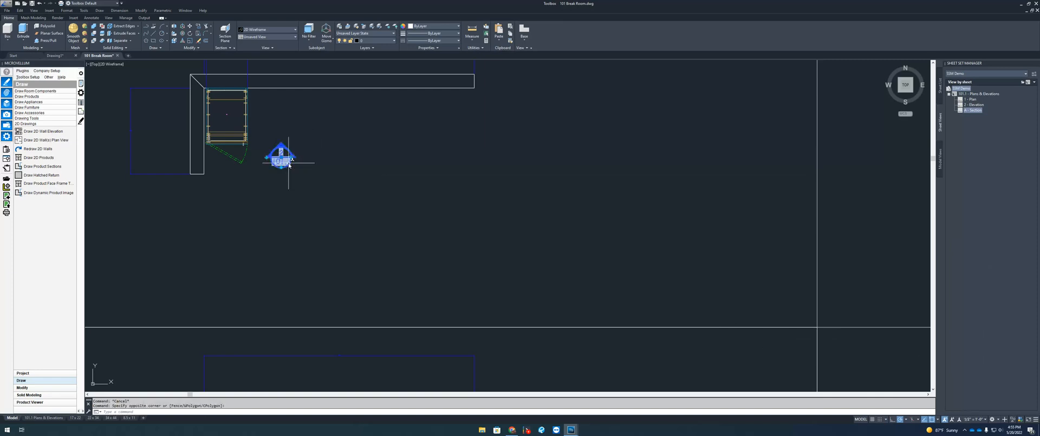
right_click(289, 165)
mouse_move(346, 212)
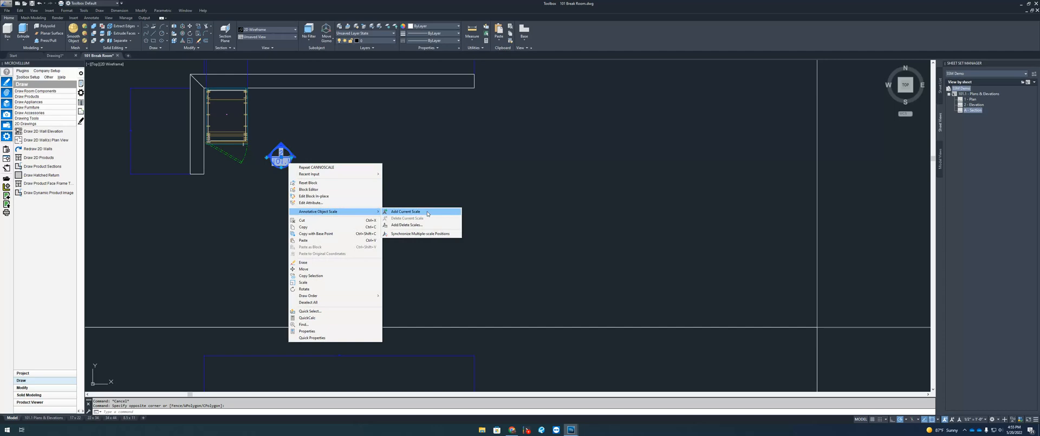
click(428, 213)
scroll(412, 217, down, 5)
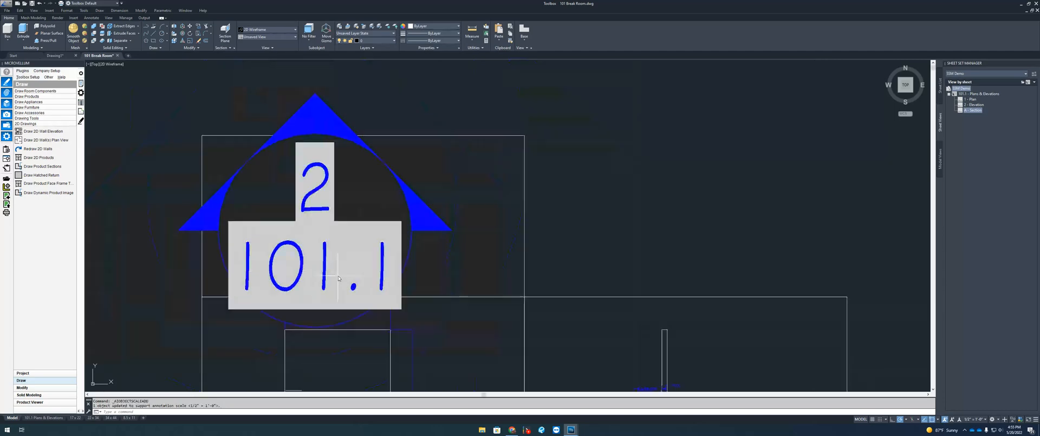
click(45, 417)
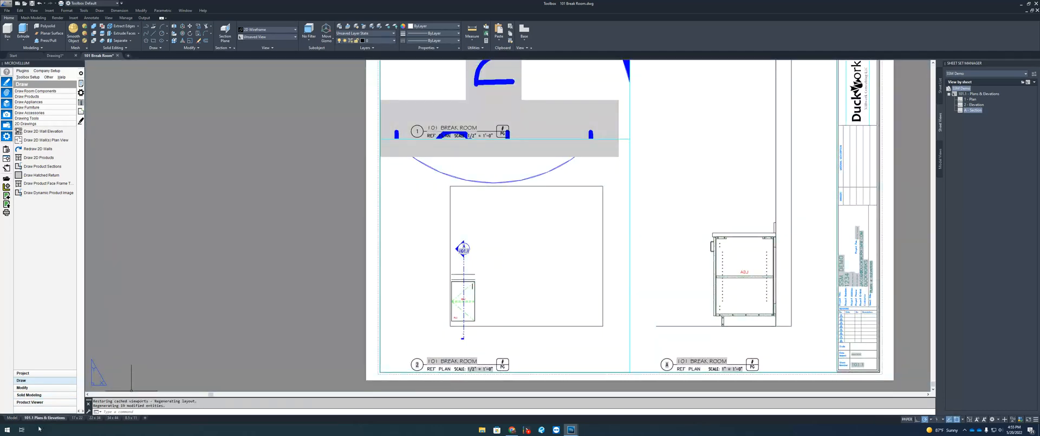
- Set the elevation callout's X scale to 1 in model space
click(12, 417)
drag(477, 243, 374, 242)
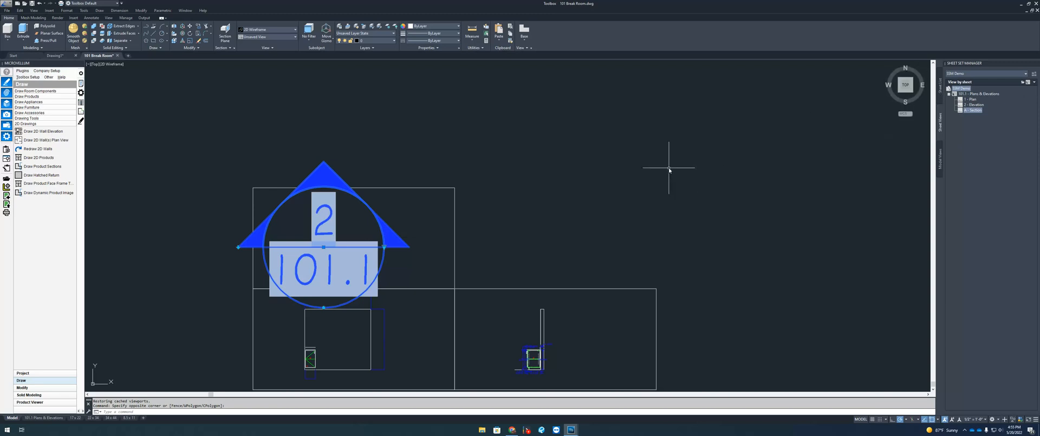
key(Return)
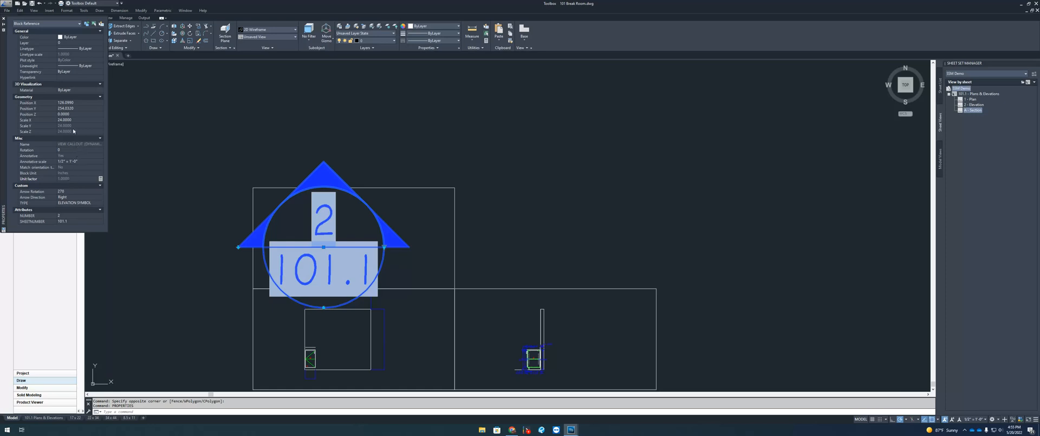
click(71, 120)
text(1)
key(Return)
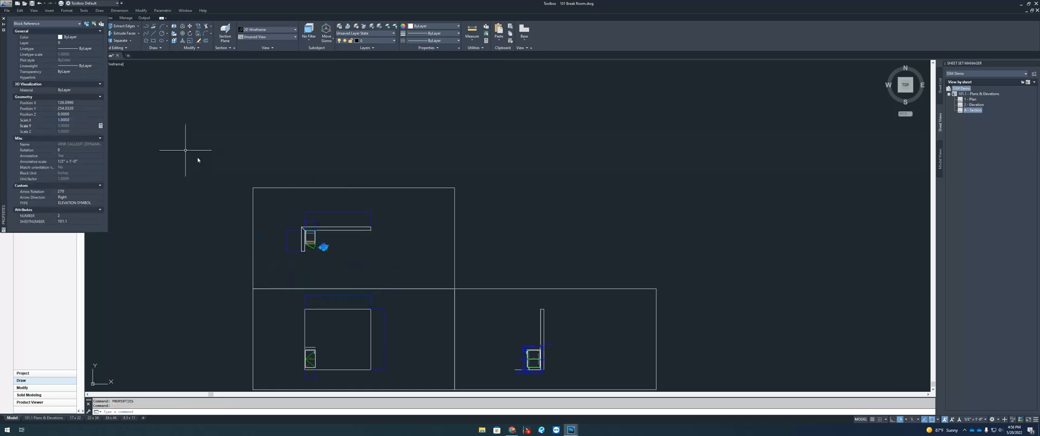
scroll(324, 242, up, 4)
key(Escape)
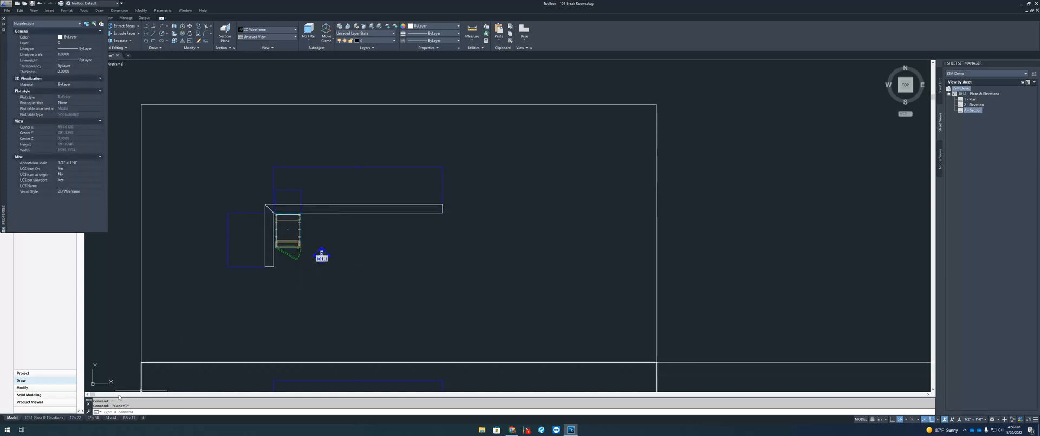
- Move the section callout from the sheet's paper space into the elevation viewport's model space with CHSPACE
click(43, 417)
scroll(491, 170, up, 2)
scroll(491, 170, down, 2)
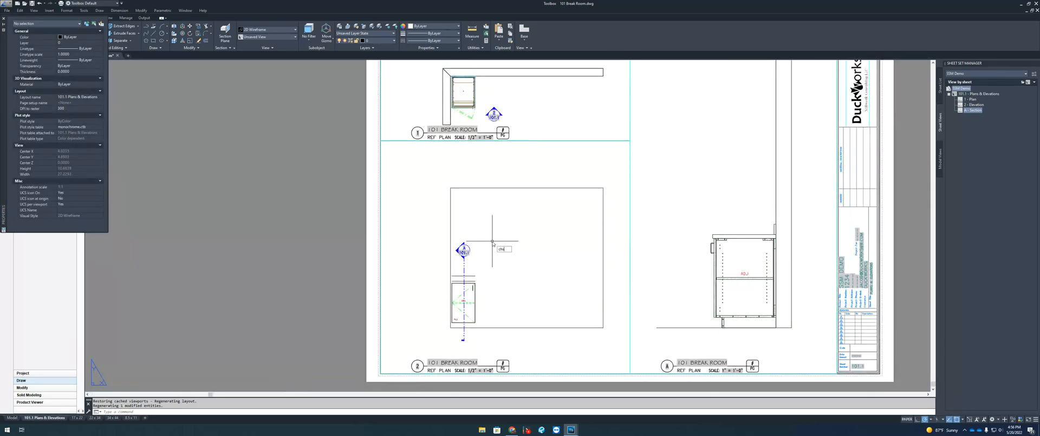
key(Return)
click(471, 247)
click(445, 271)
key(Return)
click(505, 240)
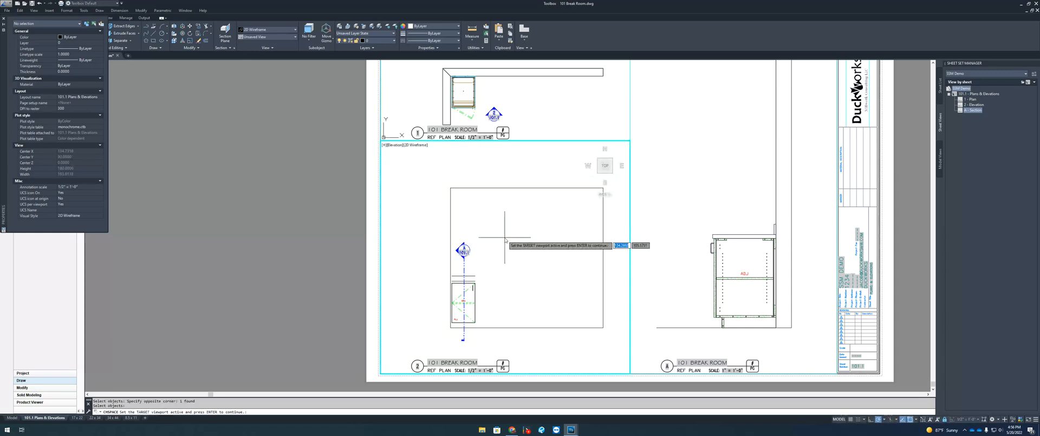
key(Return)
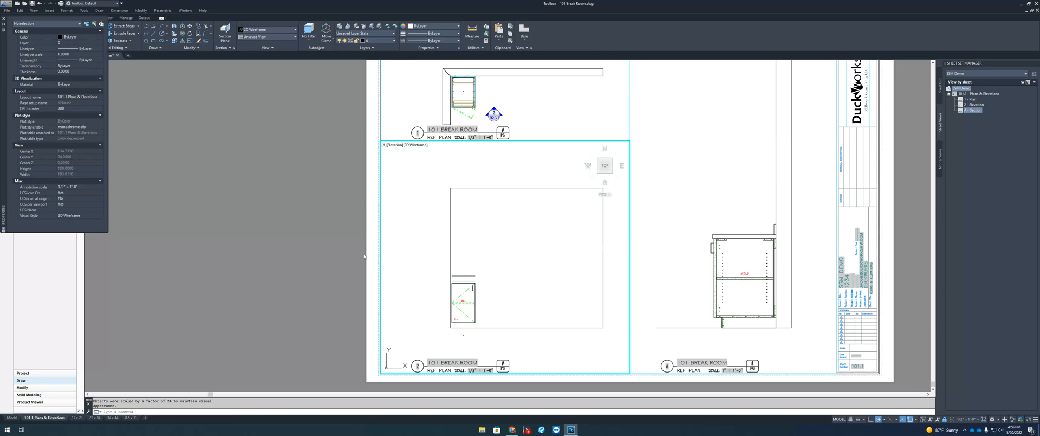
- Add the current 1/2" = 1'-0" annotation scale to the section callout above the base cabinet in model space
click(12, 417)
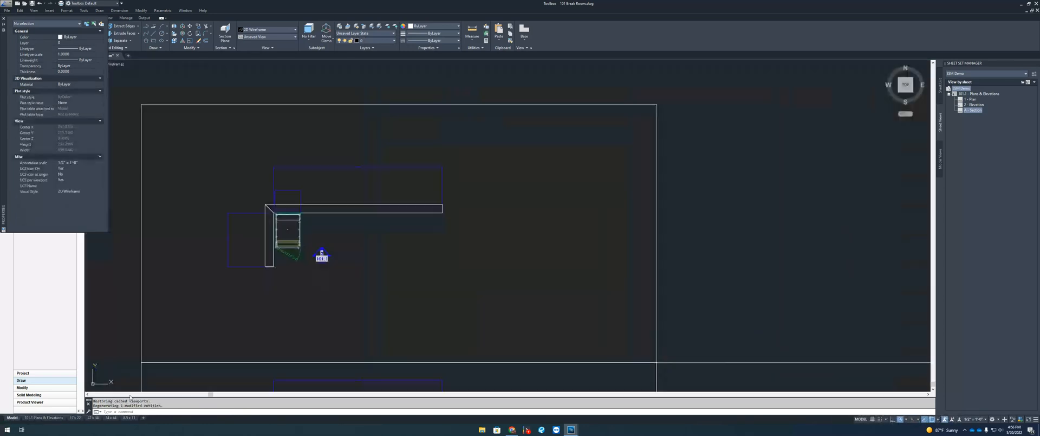
scroll(407, 267, down, 4)
scroll(407, 268, up, 3)
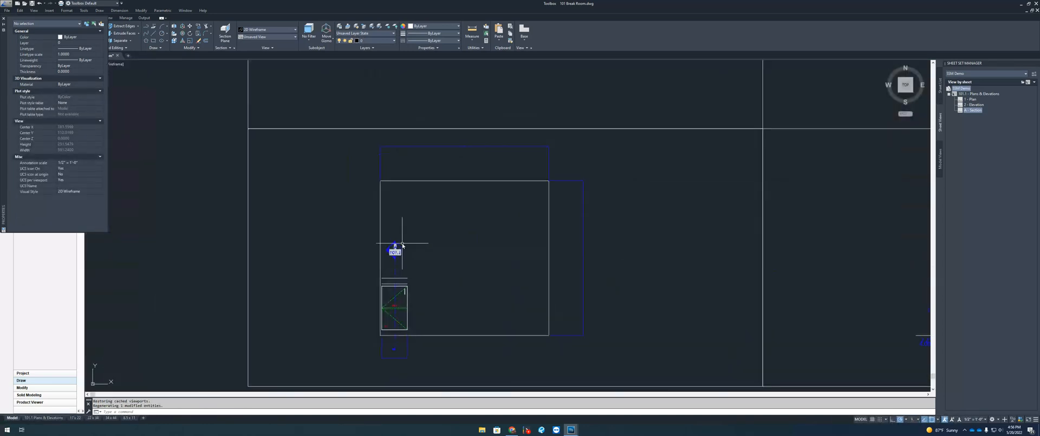
click(395, 250)
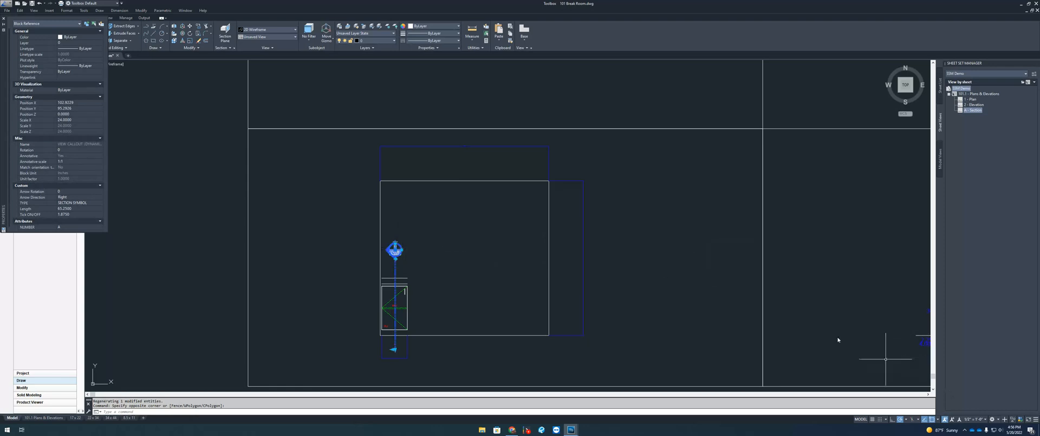
right_click(408, 244)
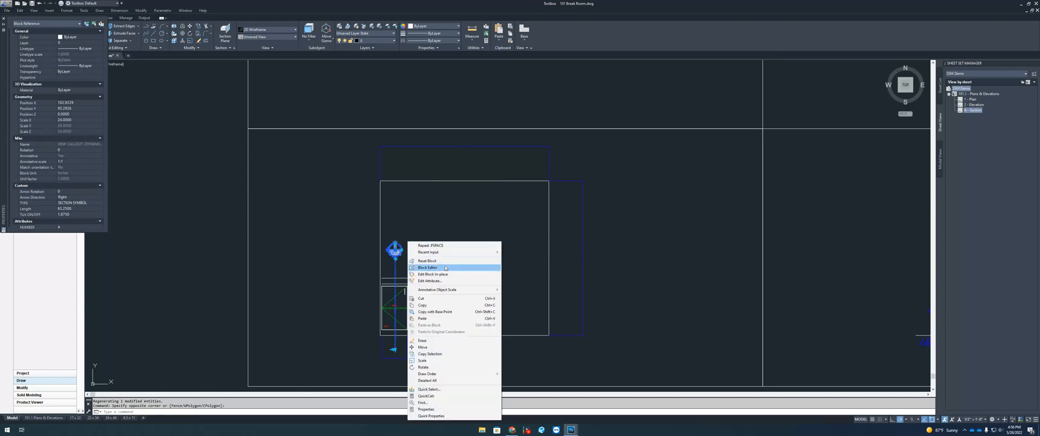
mouse_move(461, 289)
click(531, 289)
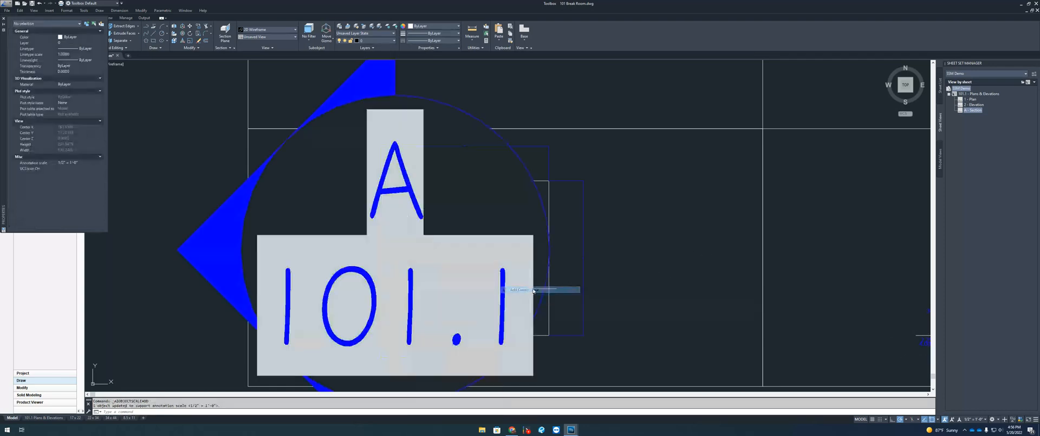
scroll(482, 216, down, 3)
- Set the section callout's X scale to 1 in model space
click(503, 185)
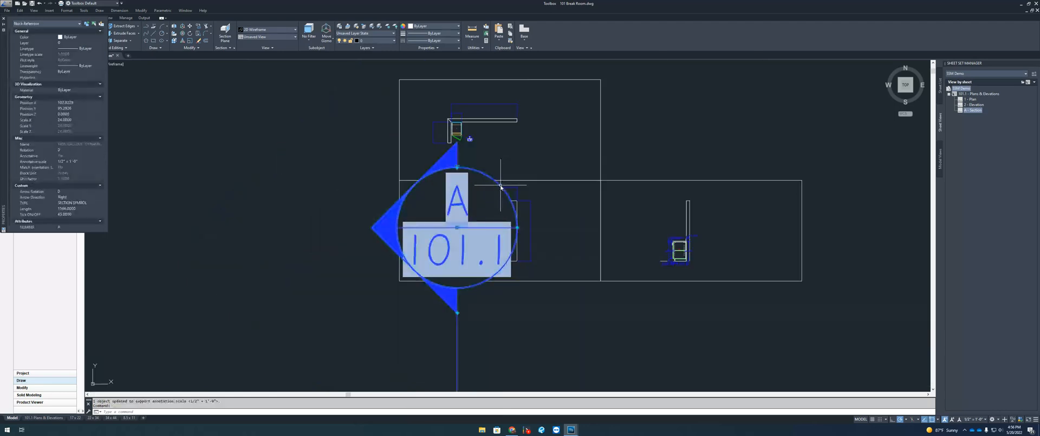
click(68, 120)
text(1)
key(Return)
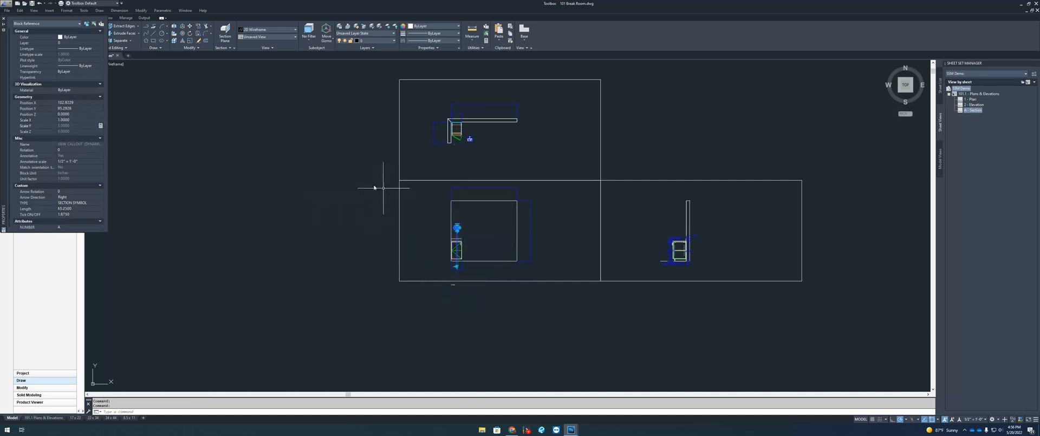
key(Escape)
- Delete the section and elevation callouts through the sheet's viewports and return to paper space
click(49, 415)
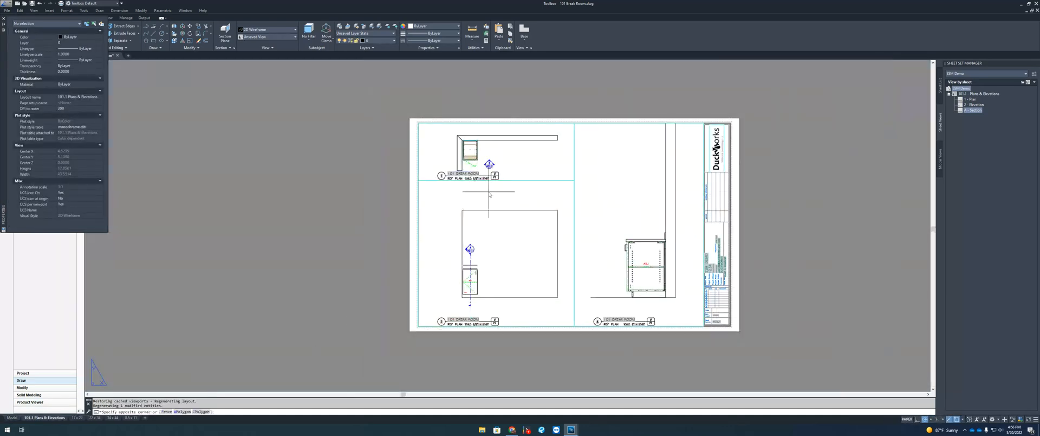
double_click(466, 220)
click(470, 248)
click(496, 163)
click(490, 164)
key(Delete)
double_click(407, 220)
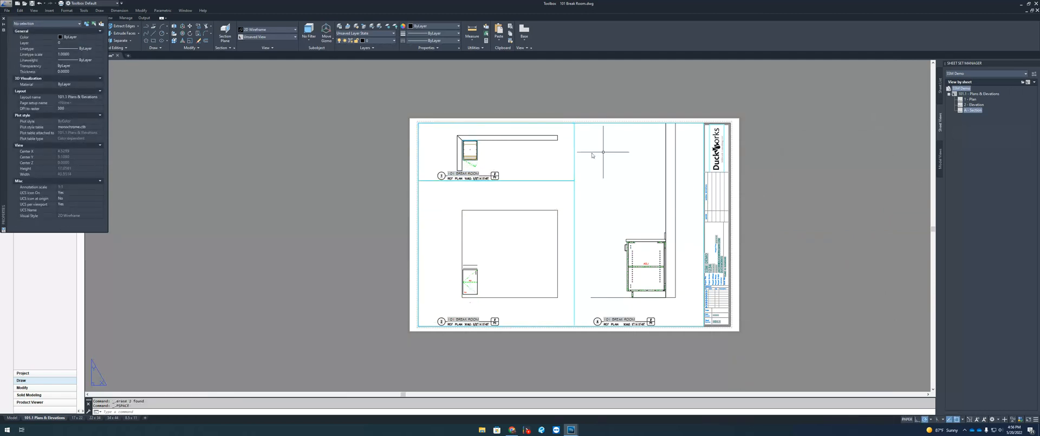
- Activate the plan viewport and place the Elevation view's VIEW CALLOUT (DYNAMIC BLOCK) beside the base cabinet
double_click(548, 157)
scroll(548, 158, up, 1)
scroll(548, 157, up, 2)
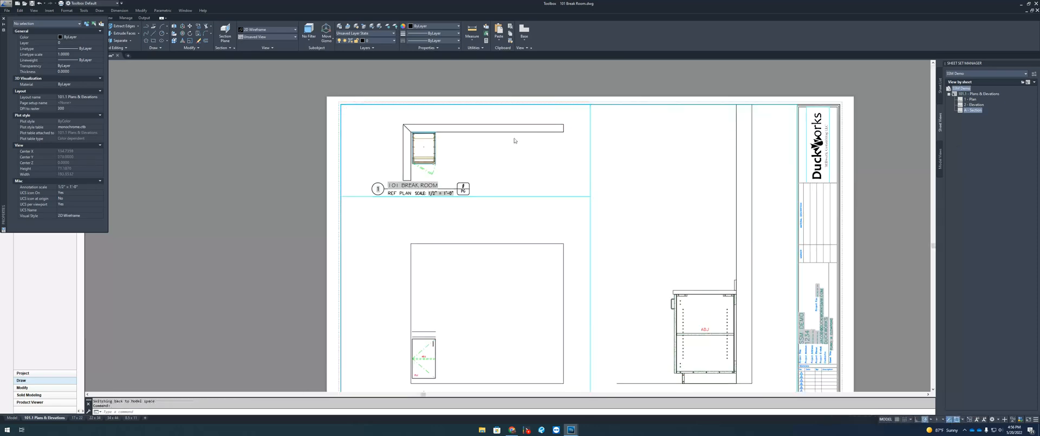
scroll(542, 138, up, 2)
scroll(520, 136, down, 4)
scroll(524, 134, up, 2)
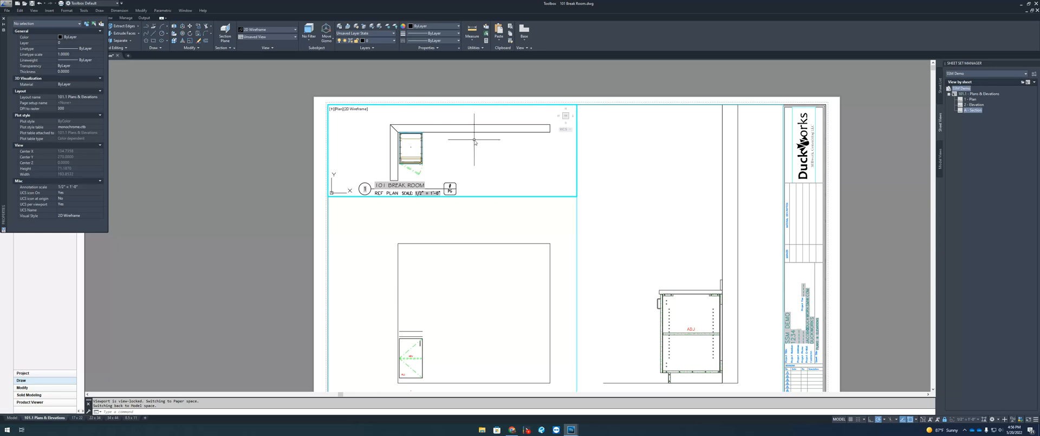
right_click(975, 105)
mouse_move(997, 133)
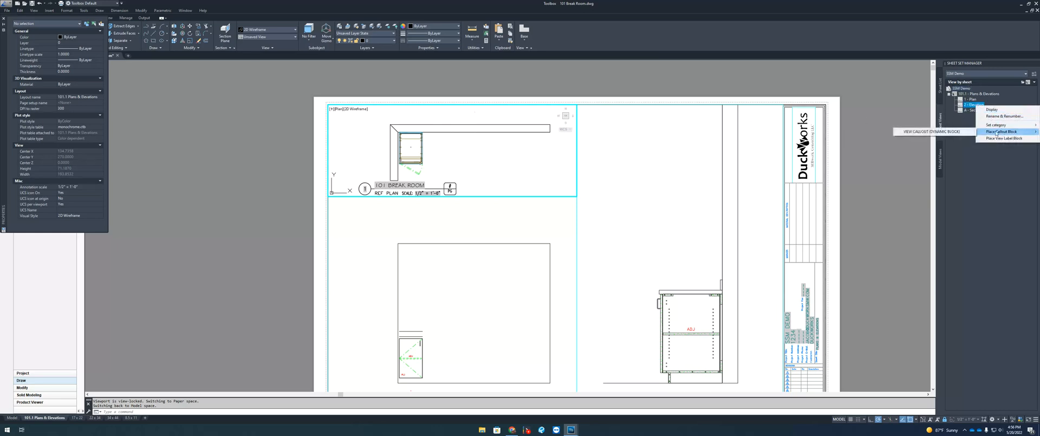
click(932, 131)
click(437, 170)
- Rotate the elevation callout's arrow to 270 so that it points up toward the back wall
click(440, 163)
click(435, 169)
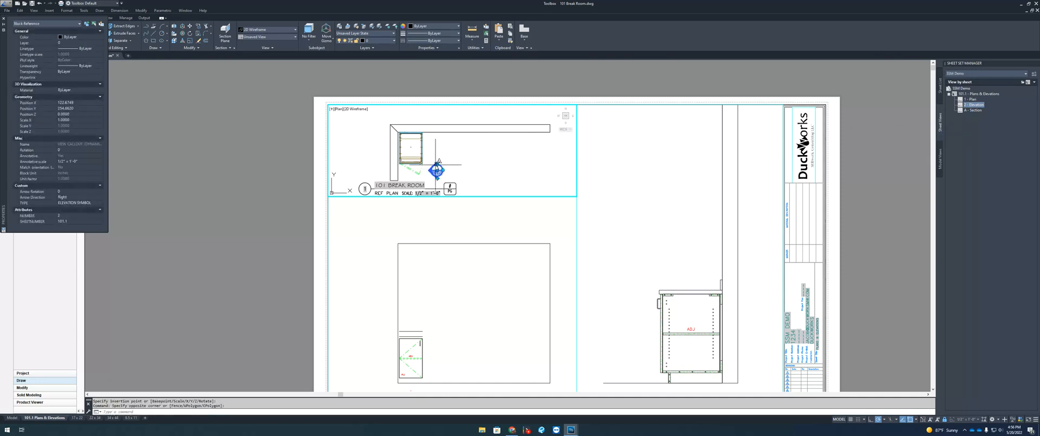
click(437, 162)
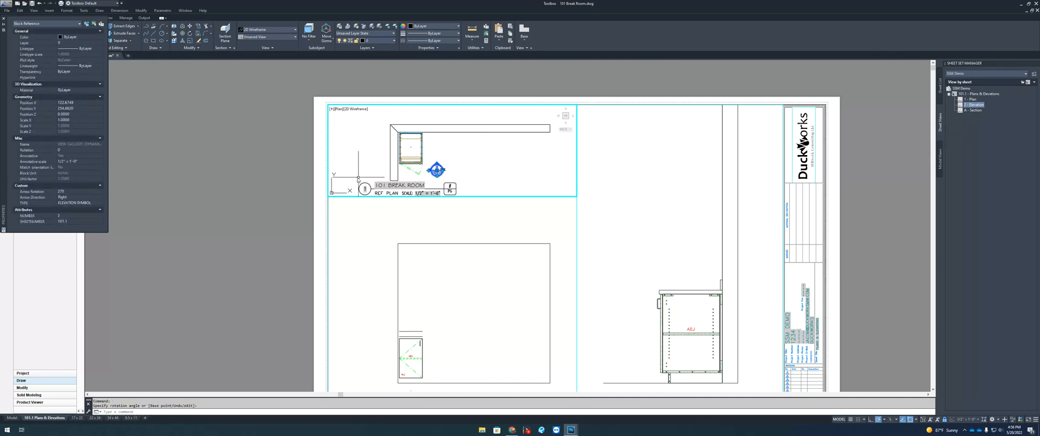
- Activate the elevation viewport and place the Section view's callout block above the base cabinet
click(365, 232)
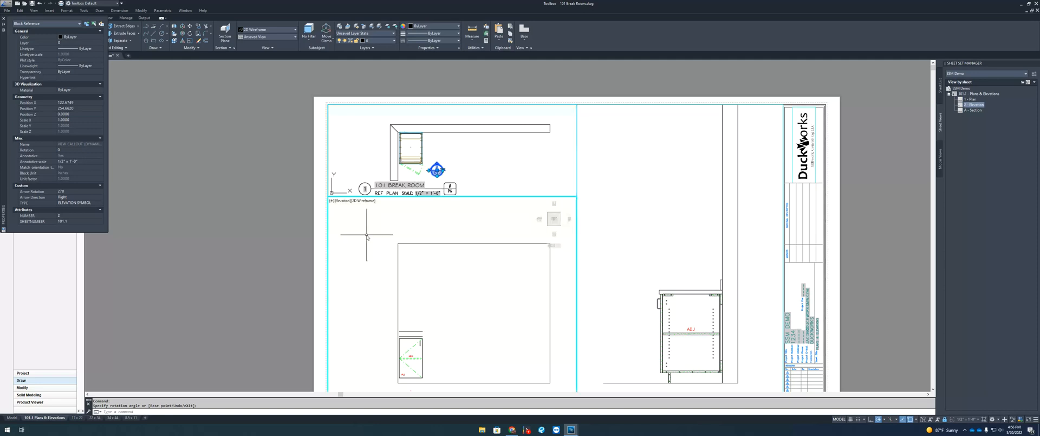
right_click(978, 111)
click(934, 136)
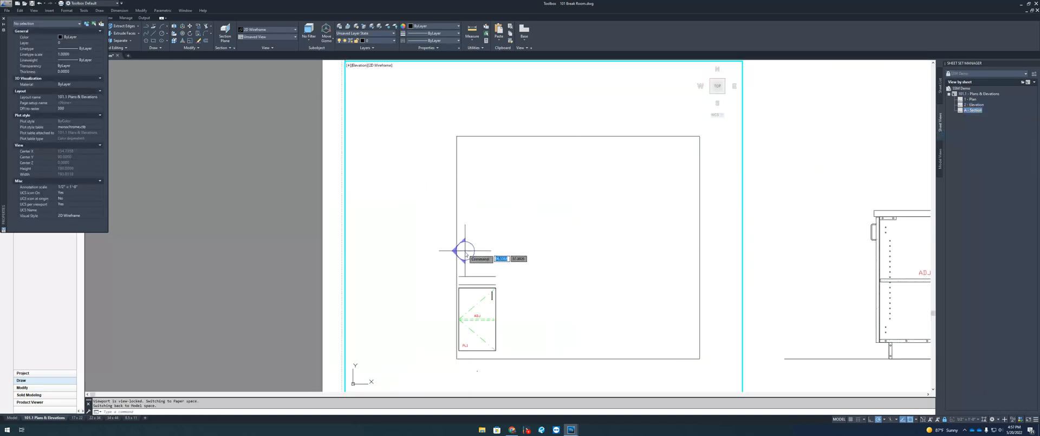
click(477, 249)
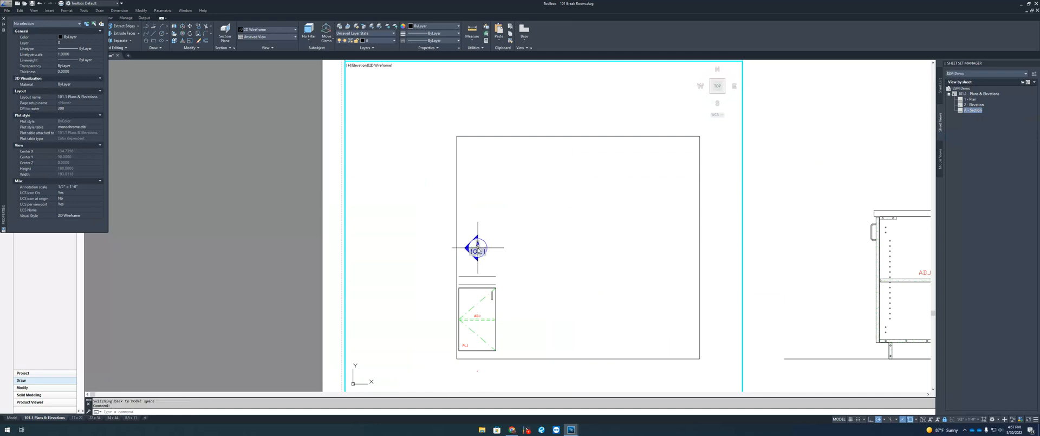
- Stretch the section callout's cut line straight down through the base cabinet to just below the floor line, and return to paper space
click(485, 246)
click(480, 259)
click(490, 257)
click(476, 301)
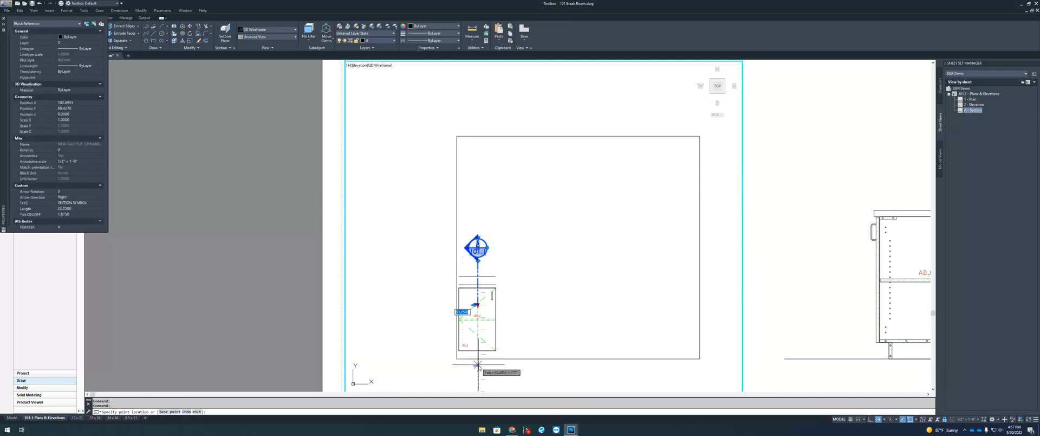
key(Escape)
double_click(302, 278)
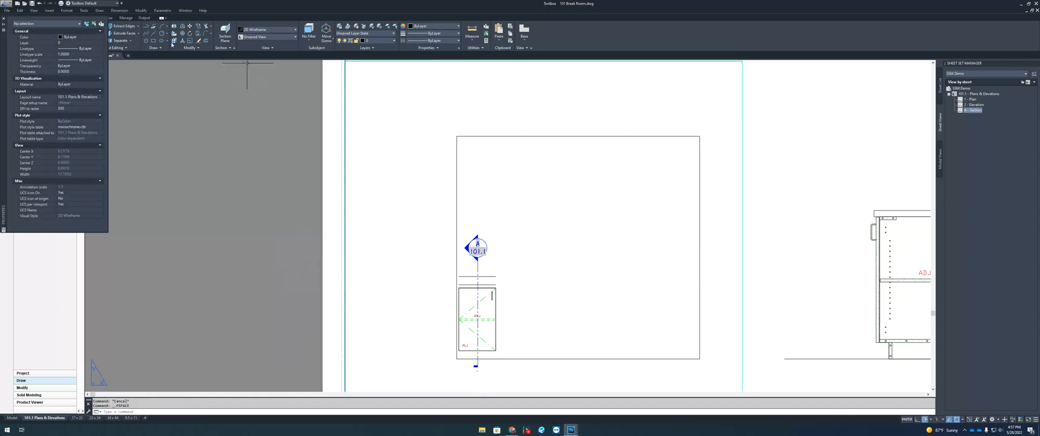
scroll(274, 215, down, 4)
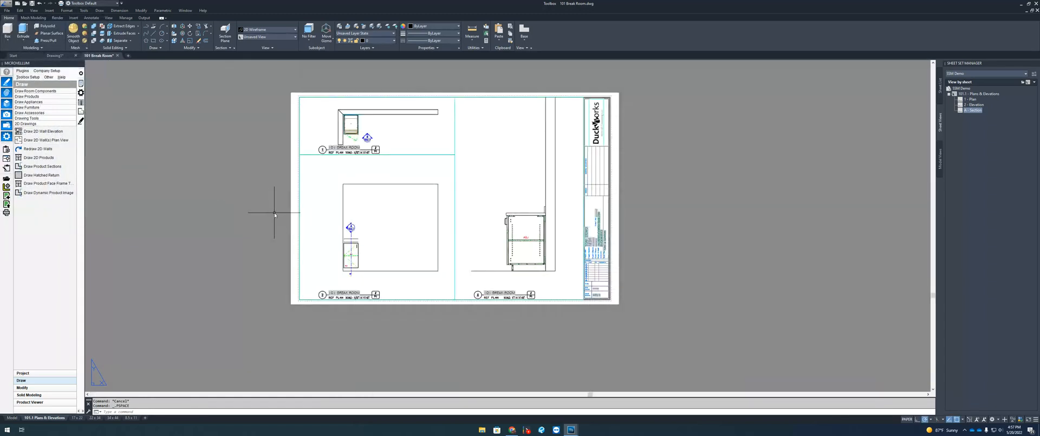
middle_click(275, 215)
middle_click(275, 214)
right_click(274, 214)
click(252, 215)
click(233, 228)
key(Escape)
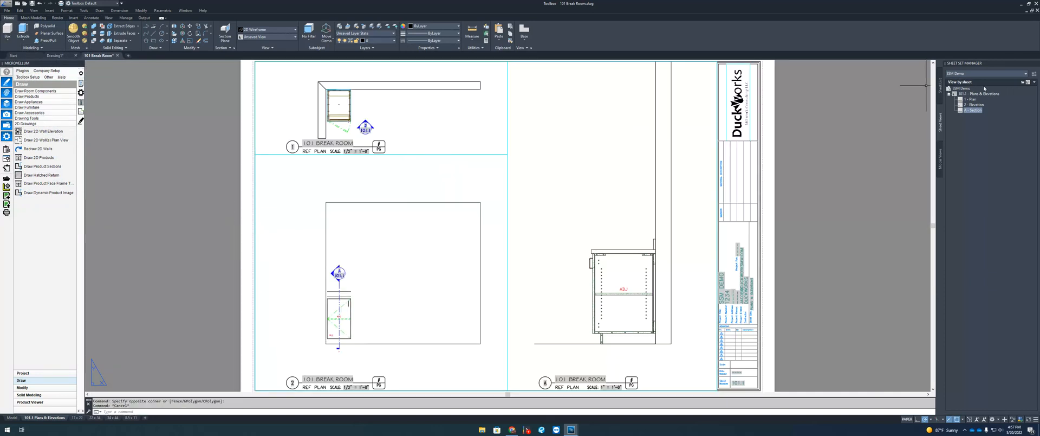
- Show the sheet list of the sheet set and close the 101 Break Room drawing, saving its changes
click(941, 96)
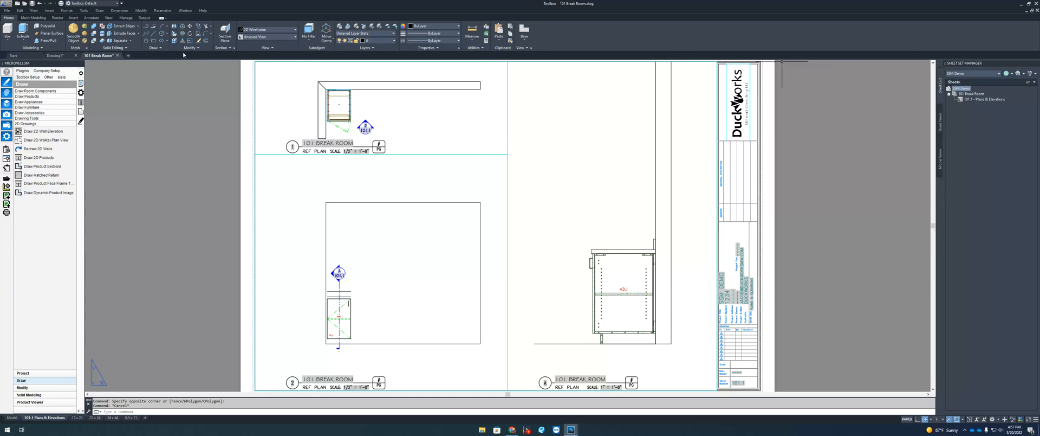
click(117, 56)
click(518, 232)
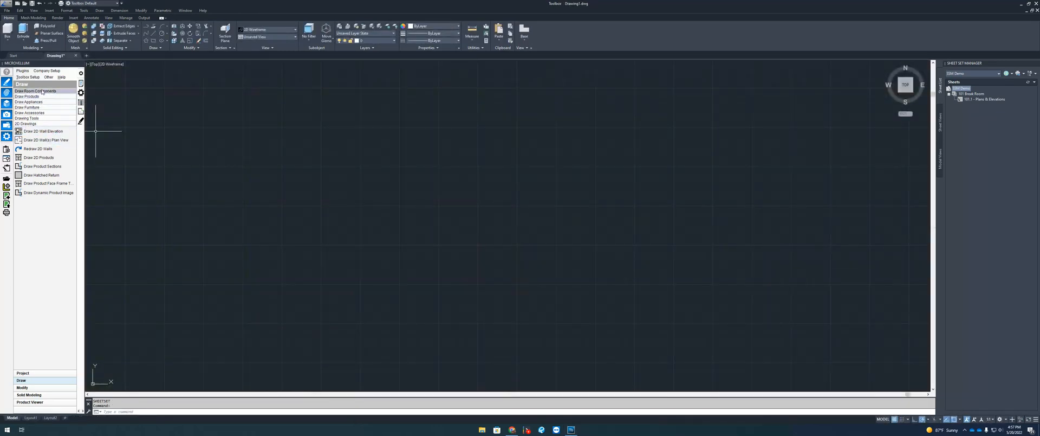
- Add a new room named 102 Office to the SSM Demo project and open its drawing
click(23, 373)
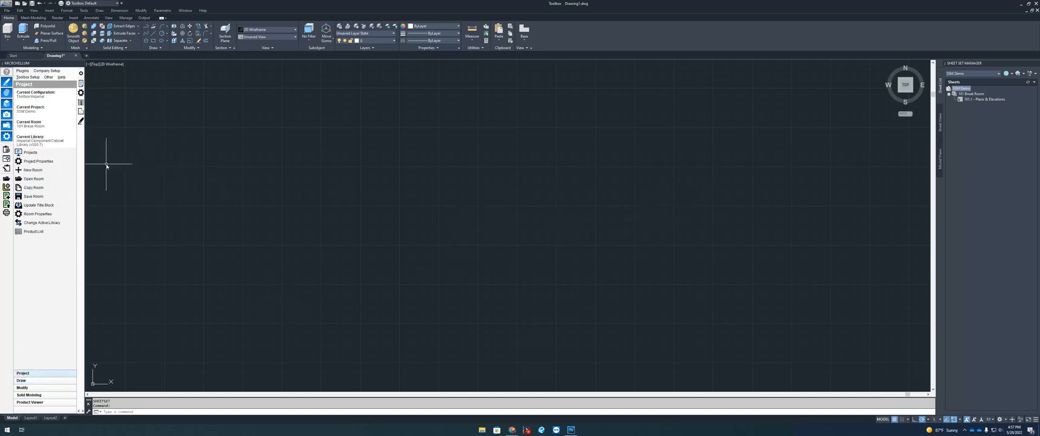
click(33, 178)
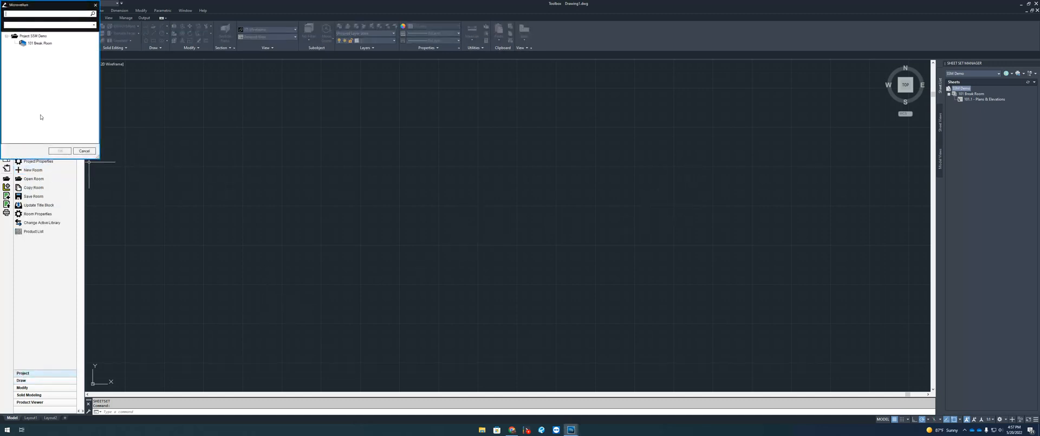
right_click(37, 38)
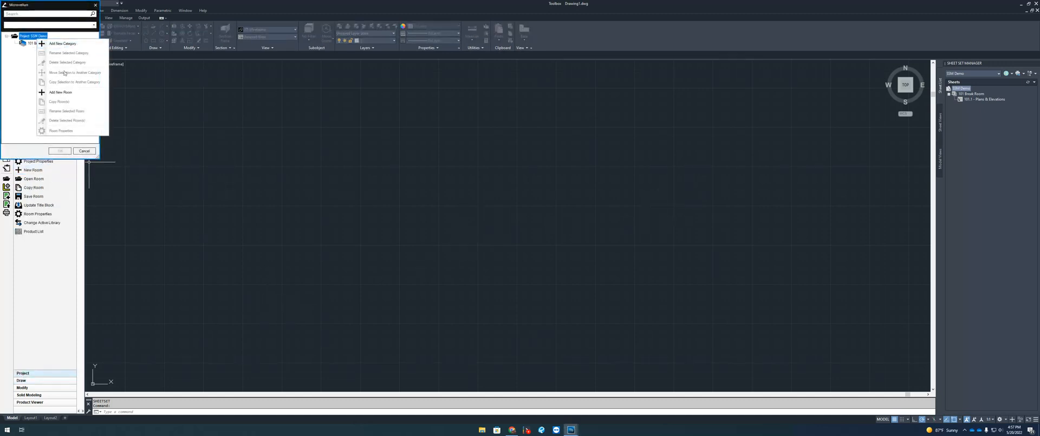
click(61, 92)
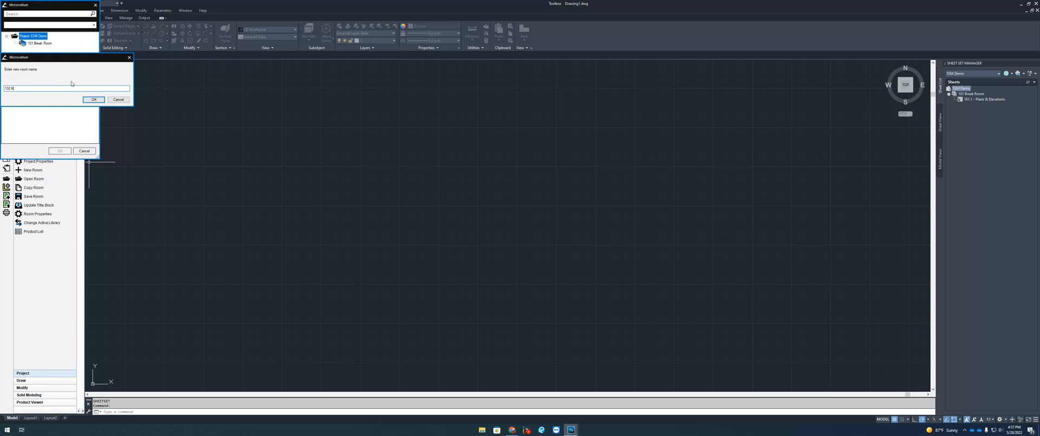
key(Return)
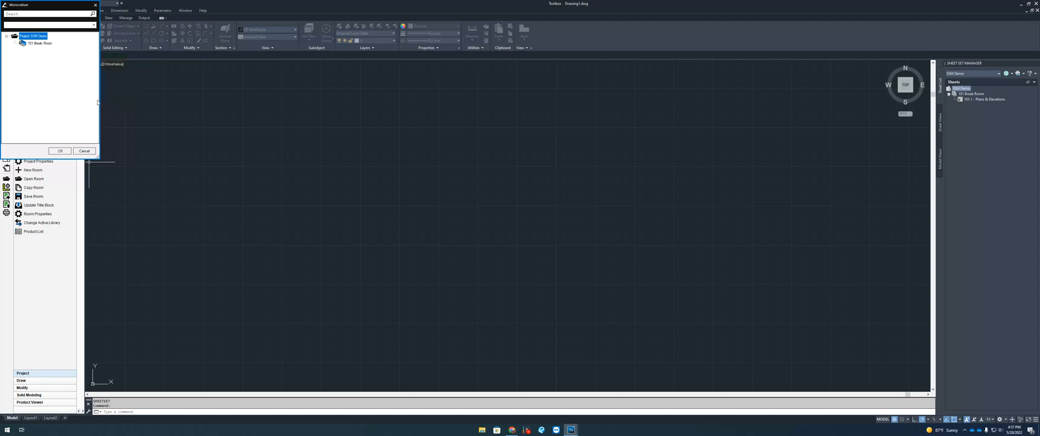
click(514, 153)
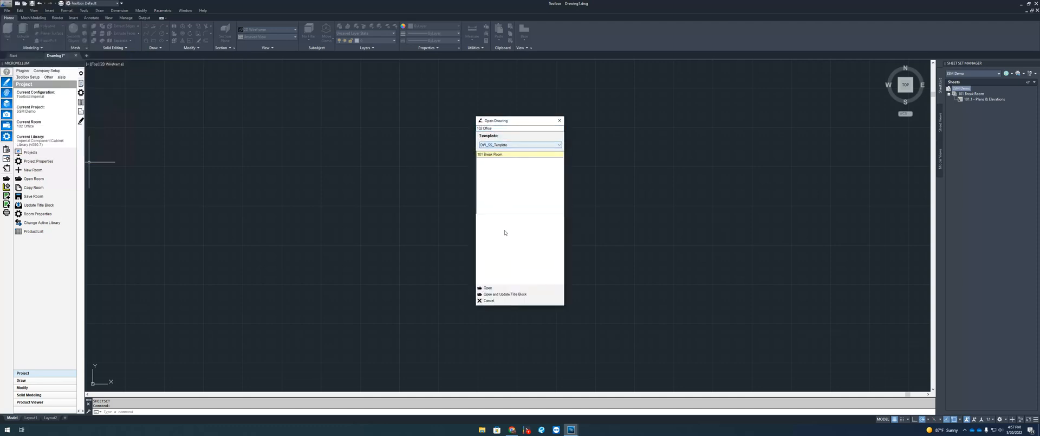
click(482, 286)
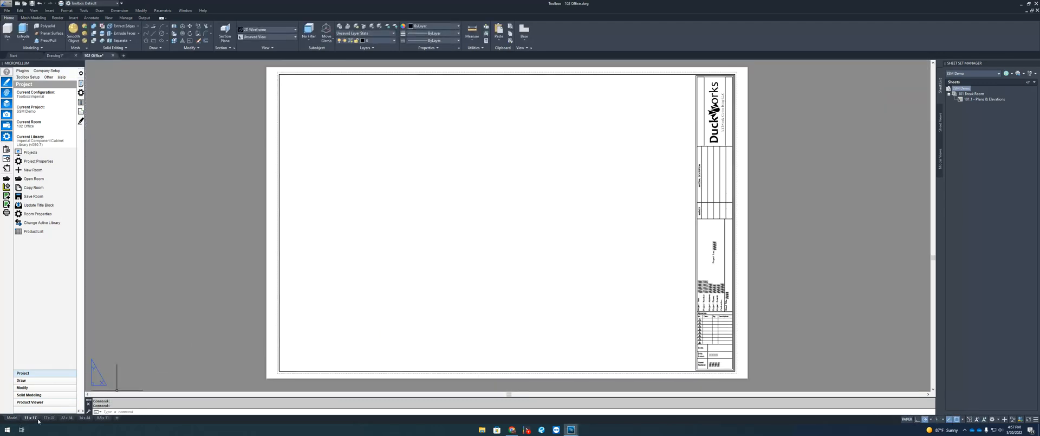
- Create a subset named 102 Office in the SSM Demo sheet set
right_click(961, 93)
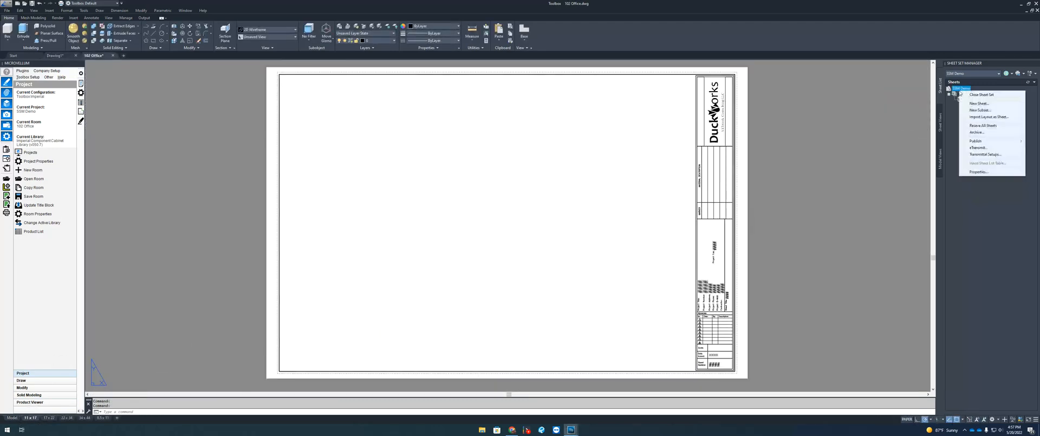
click(989, 109)
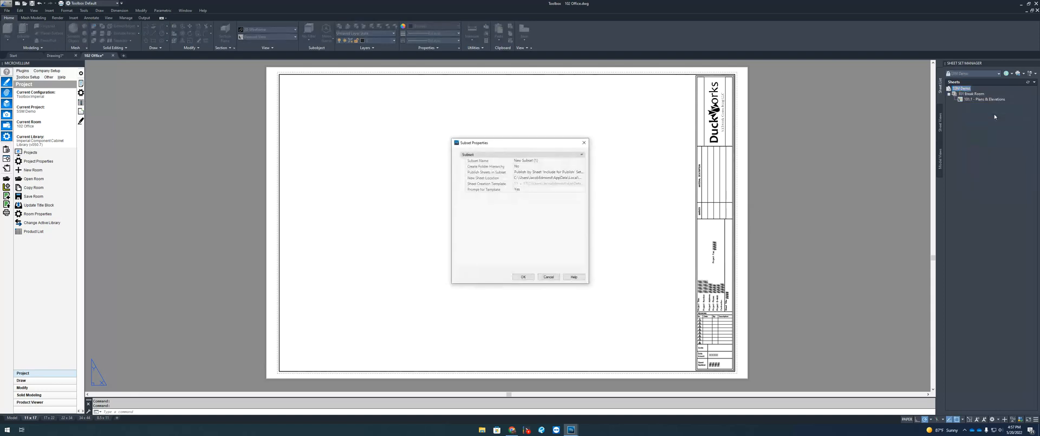
click(539, 161)
text(101)
text(102 Office)
key(Return)
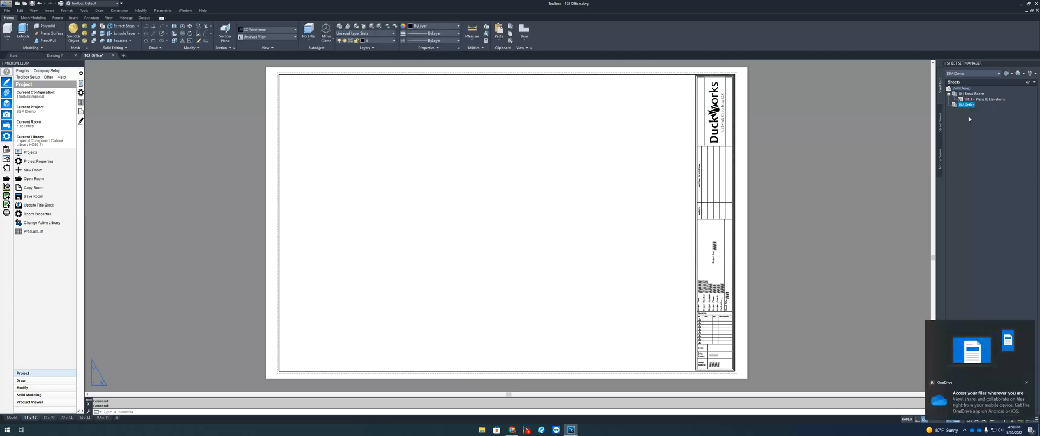
- Import the 11 x 17 layout as a sheet into the 102 Office subset and save the drawing
right_click(30, 417)
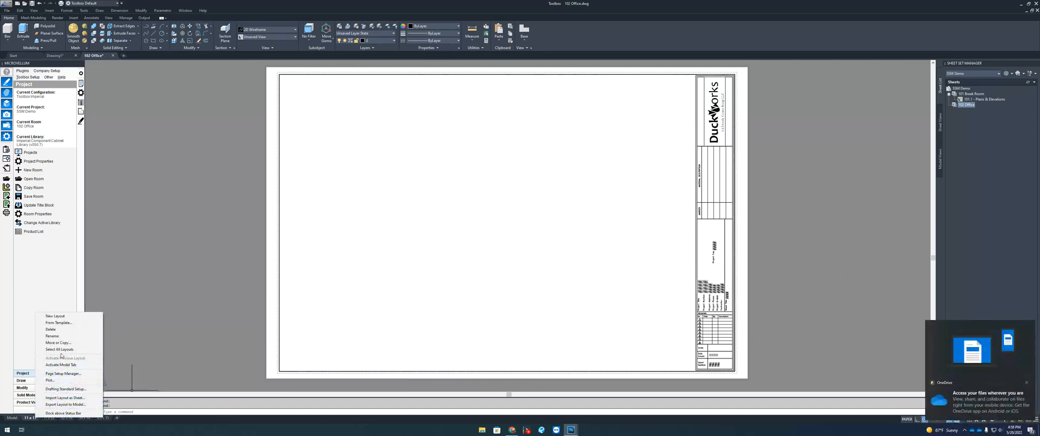
click(64, 397)
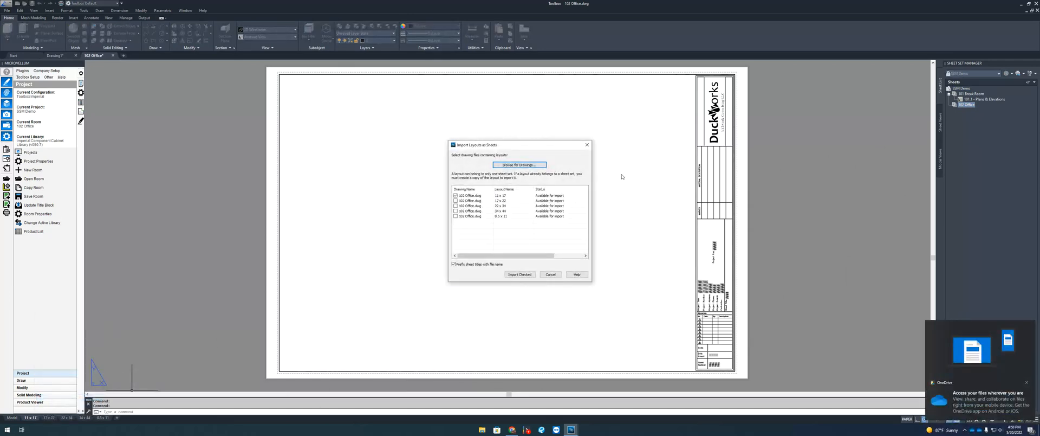
click(512, 274)
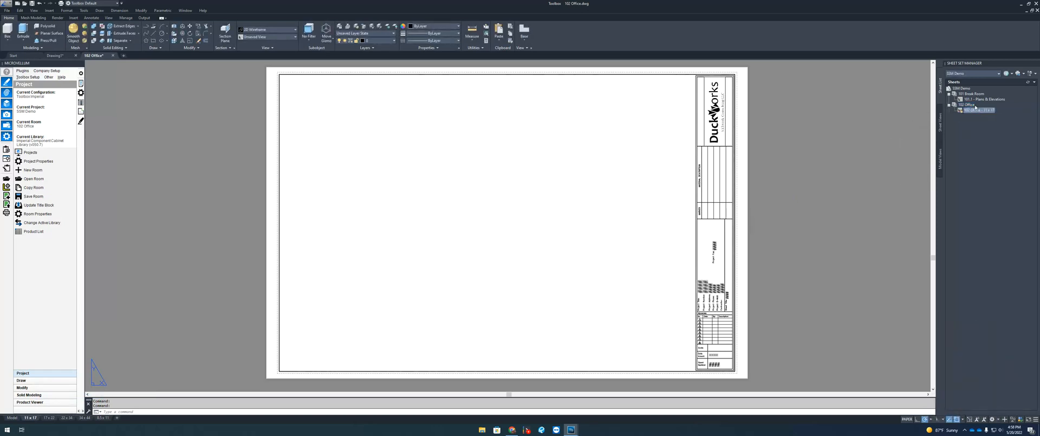
right_click(979, 112)
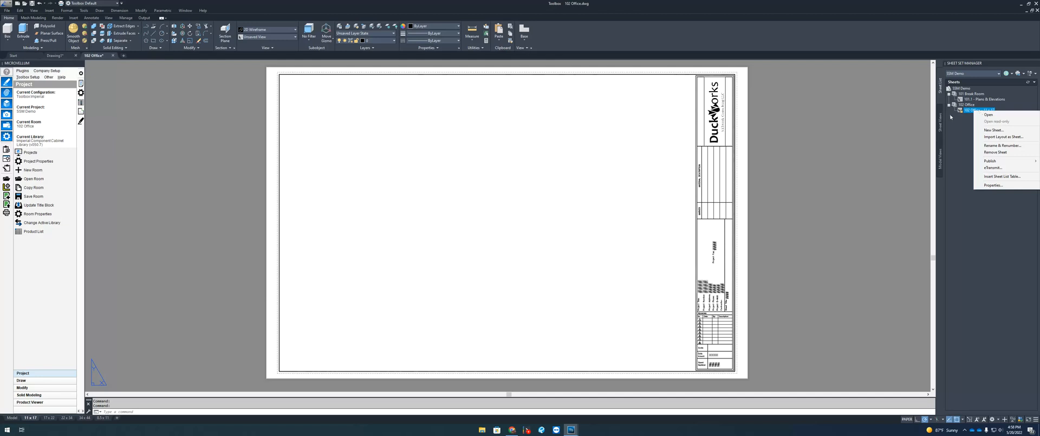
click(578, 197)
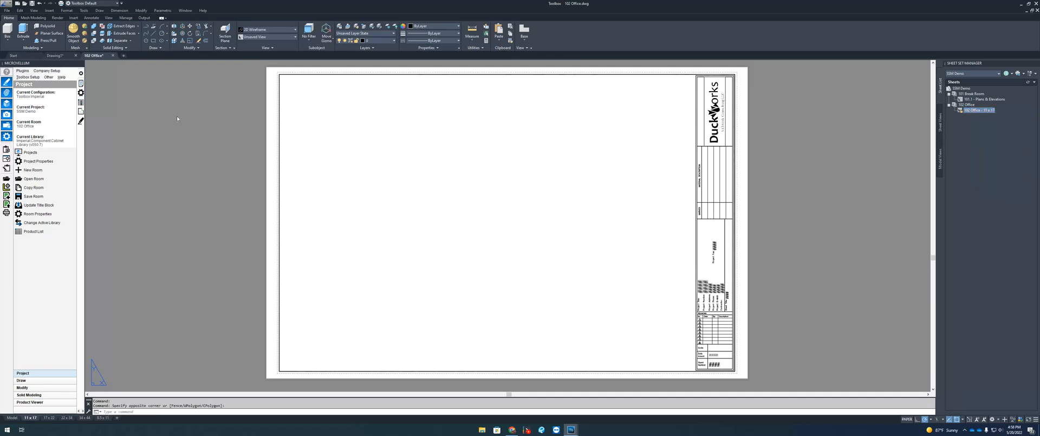
key(ctrl+s)
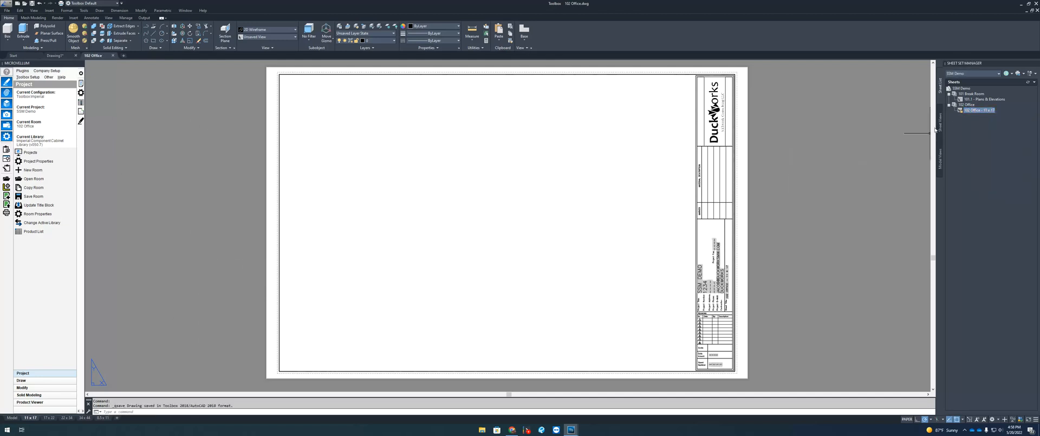
- Number the imported office sheet 102.1, title it Plans & Elevations, and close the drawing with its changes saved
right_click(977, 112)
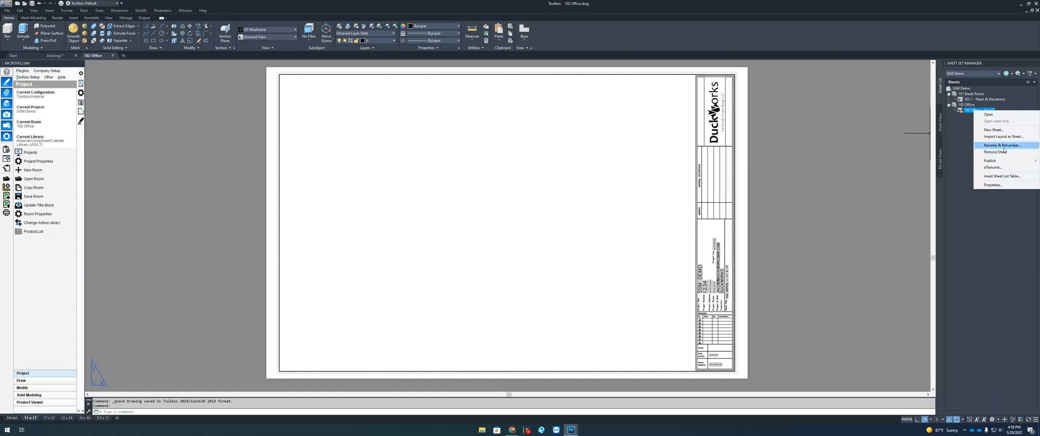
click(997, 146)
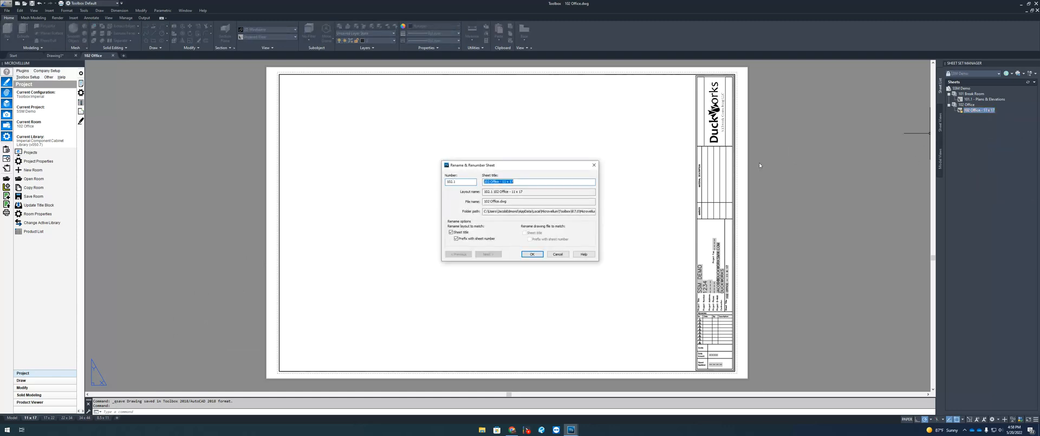
text(Plans & Elevations)
click(532, 253)
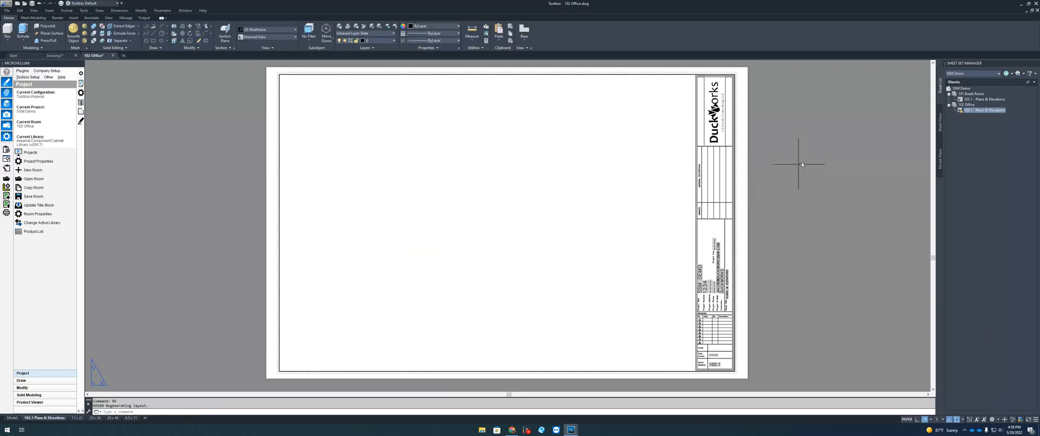
click(114, 56)
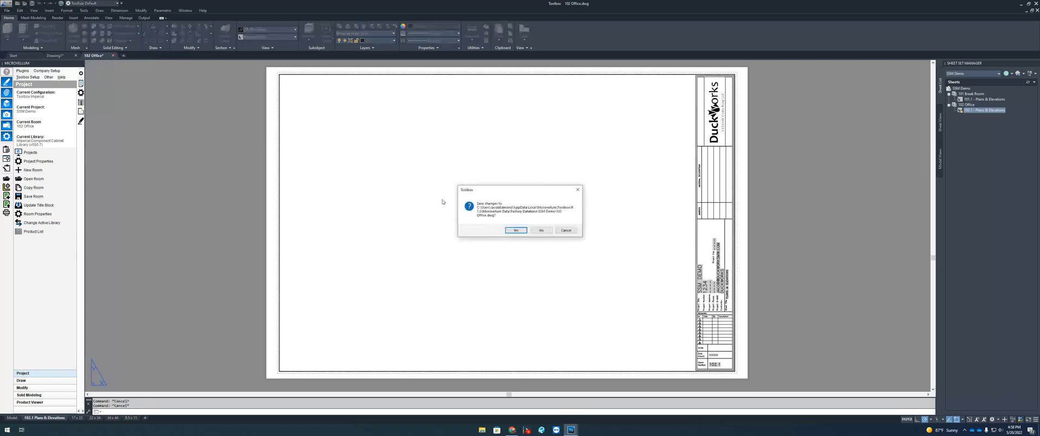
click(516, 230)
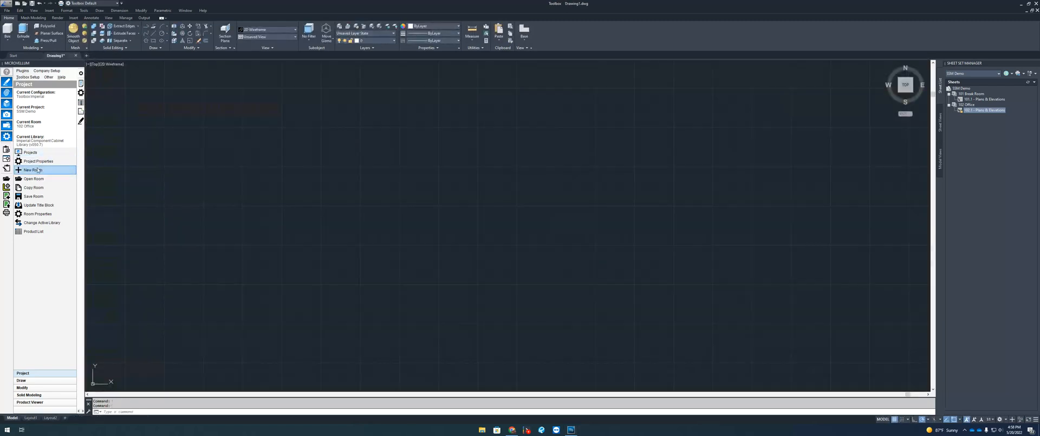
- Add a new room named 100 Cover to the SSM Demo project and open its drawing
click(48, 168)
right_click(40, 37)
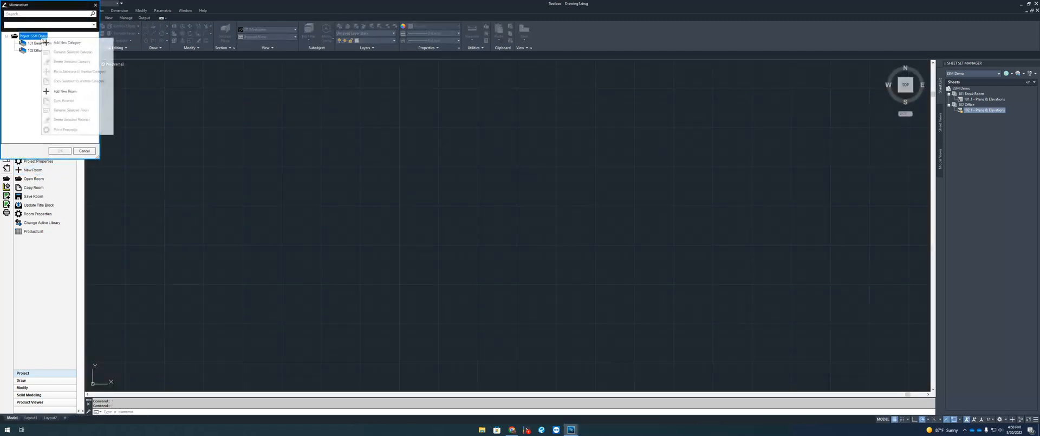
click(66, 92)
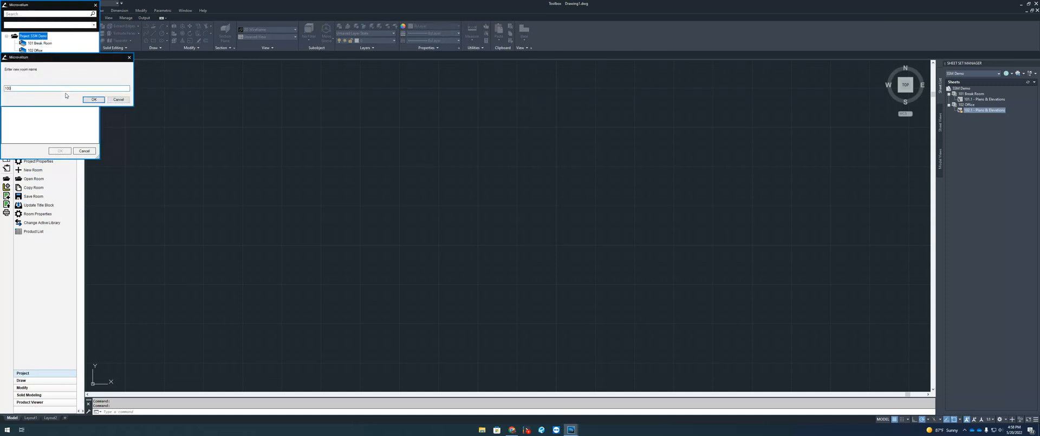
click(93, 99)
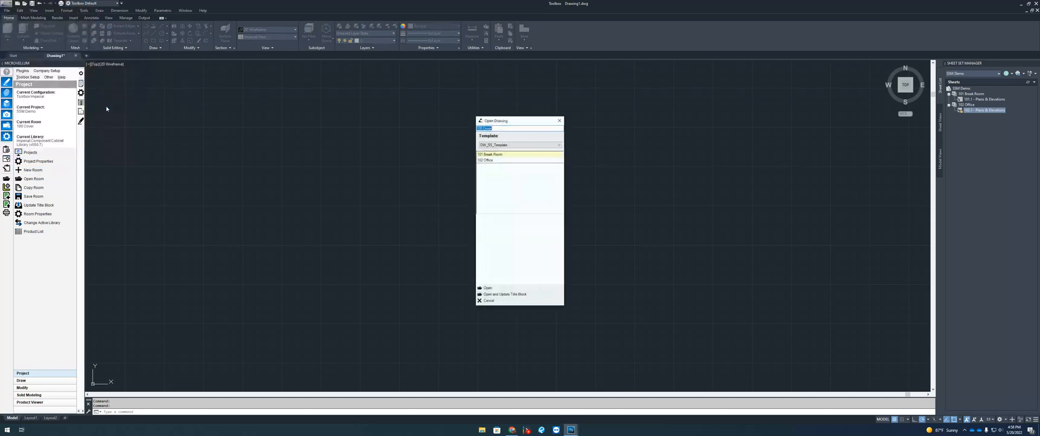
click(499, 286)
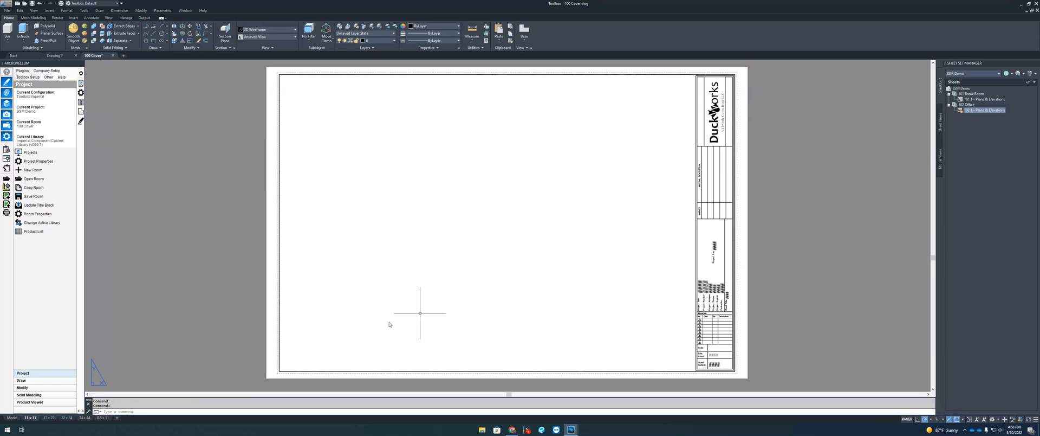
right_click(31, 421)
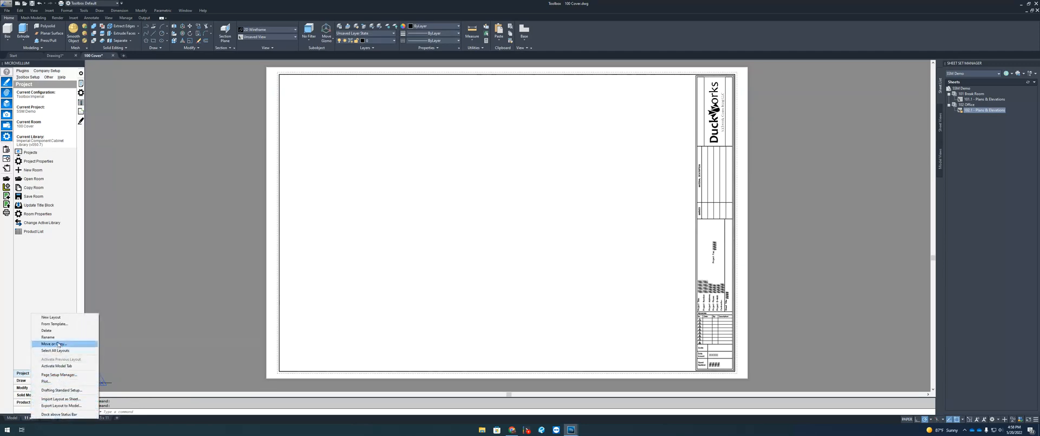
click(267, 278)
click(256, 254)
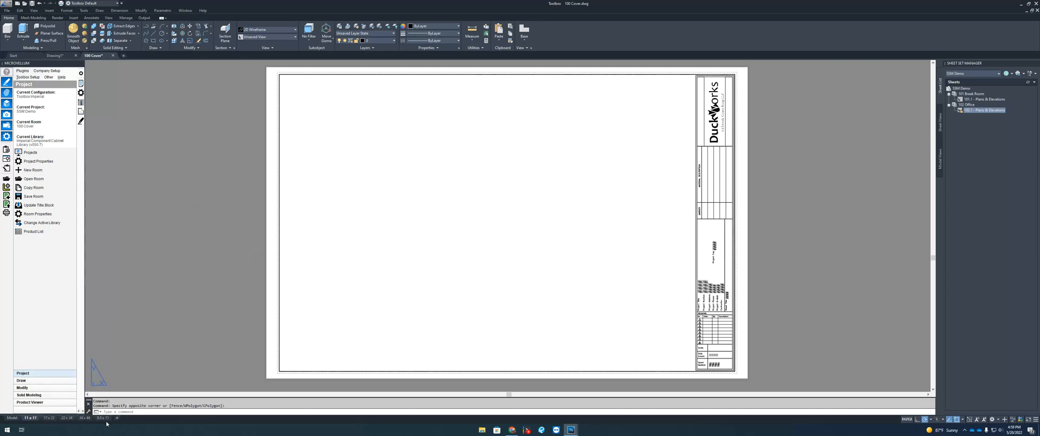
- Save the 100 Cover drawing and import its 11 x 17 layout as a sheet into the sheet set
key(ctrl+s)
right_click(37, 420)
click(65, 401)
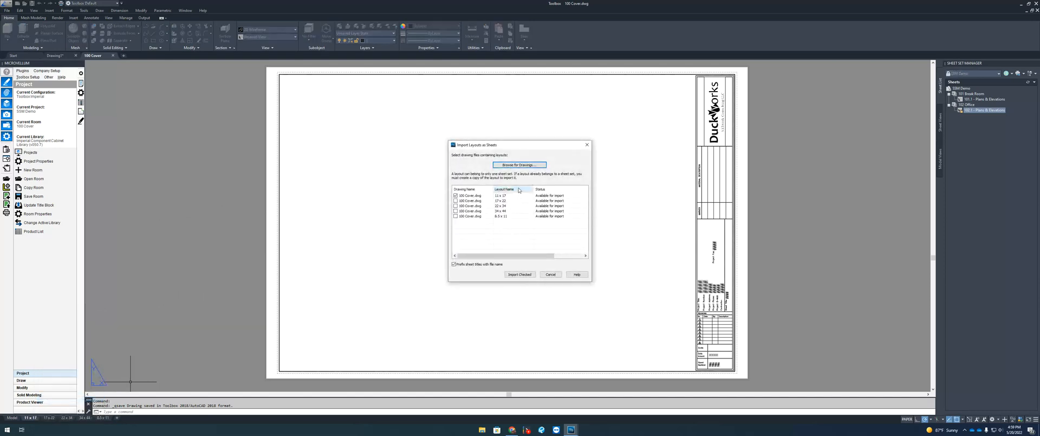
click(519, 275)
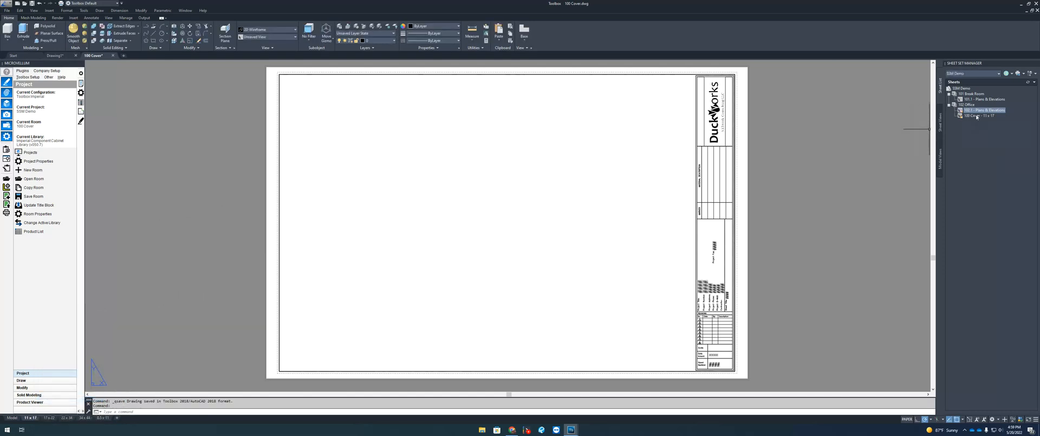
- Place the 100 Cover sheet above the subsets, renumber it 100.1 with the title COVER, and save the drawing
drag(978, 116, 972, 94)
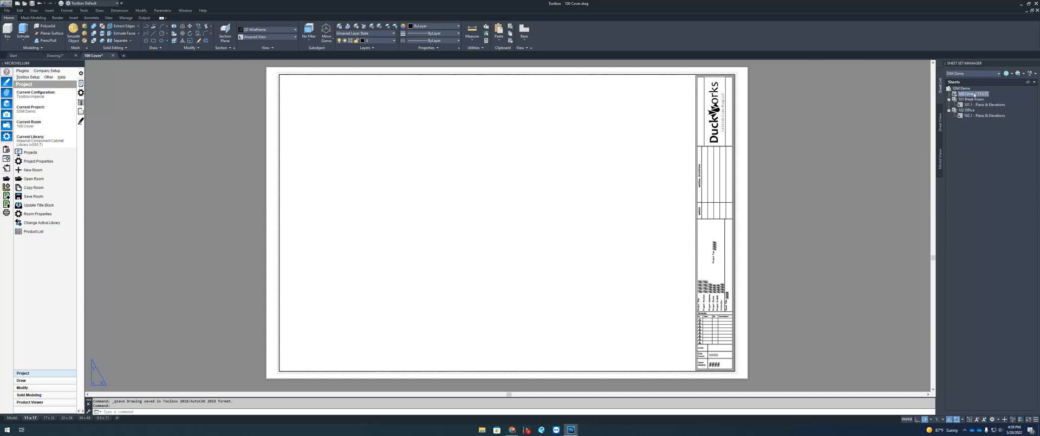
right_click(976, 96)
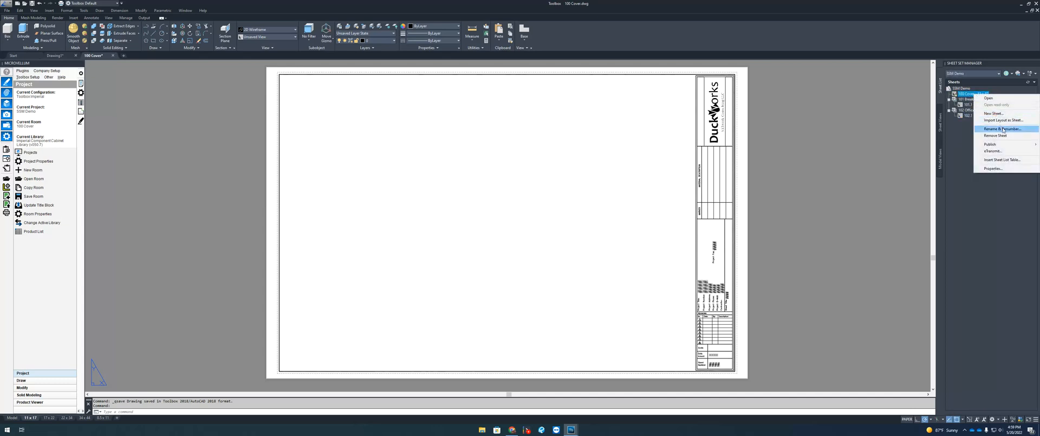
click(970, 132)
text(100,1)
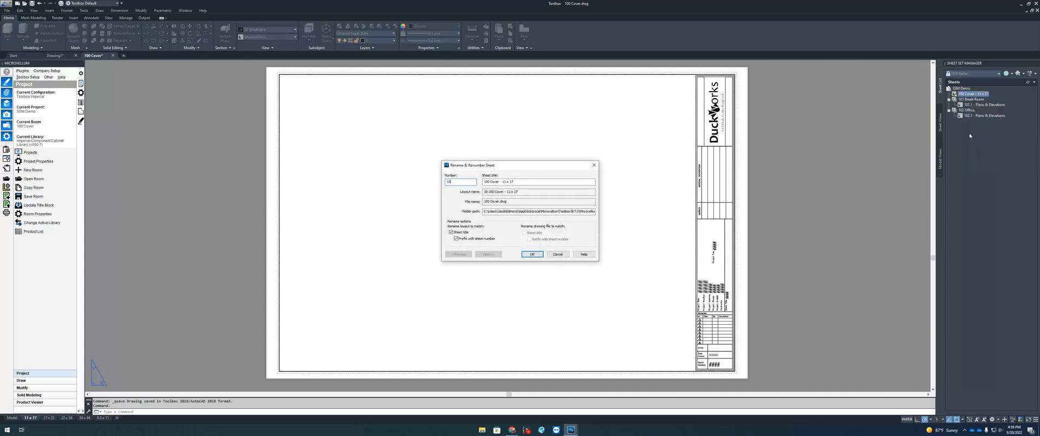
key(Tab)
text(cover)
text(.1)
click(532, 254)
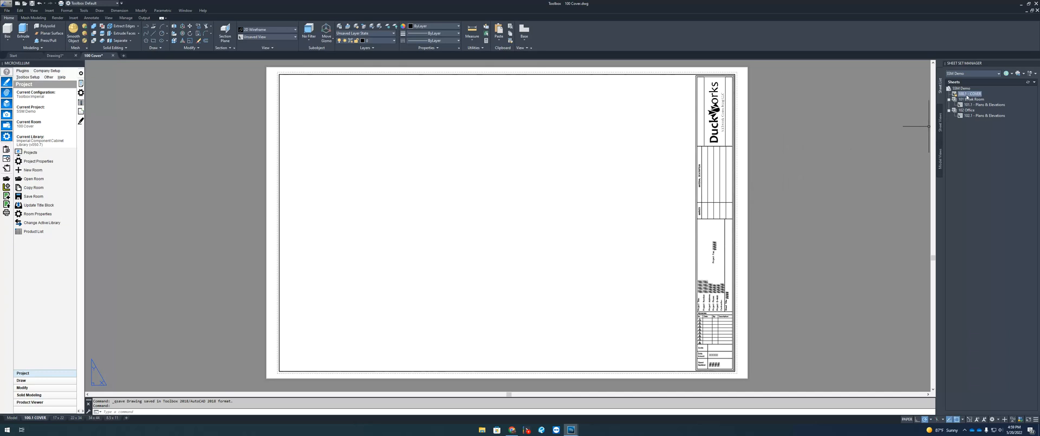
click(613, 190)
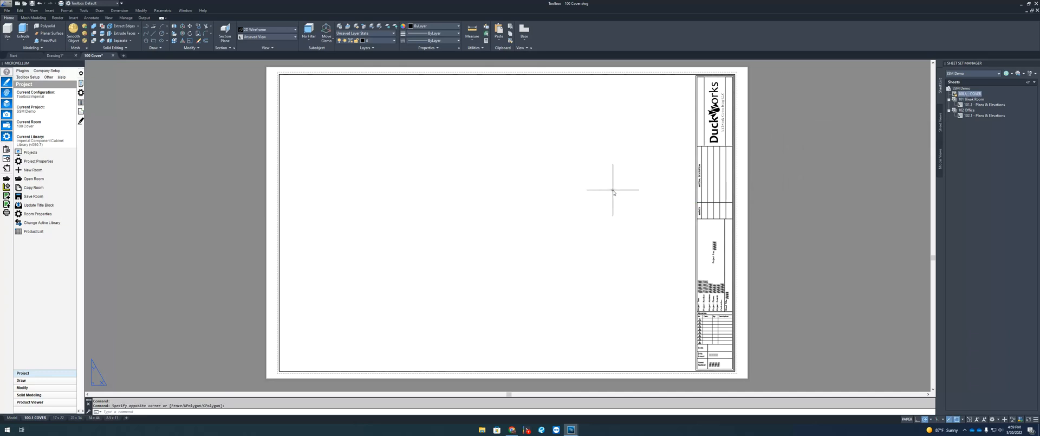
key(ctrl+s)
- Start a sheet list table for the SSM Demo sheet set and add a Sheet Category column to it
click(963, 88)
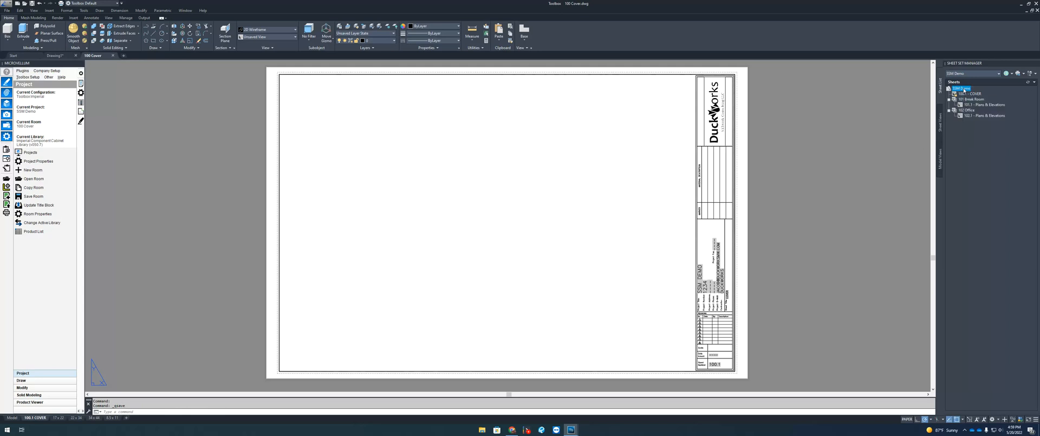
right_click(964, 89)
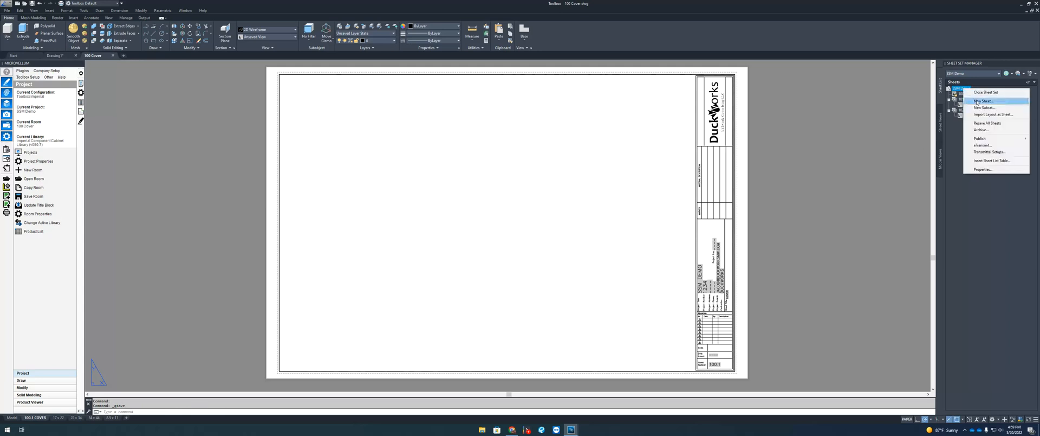
click(992, 160)
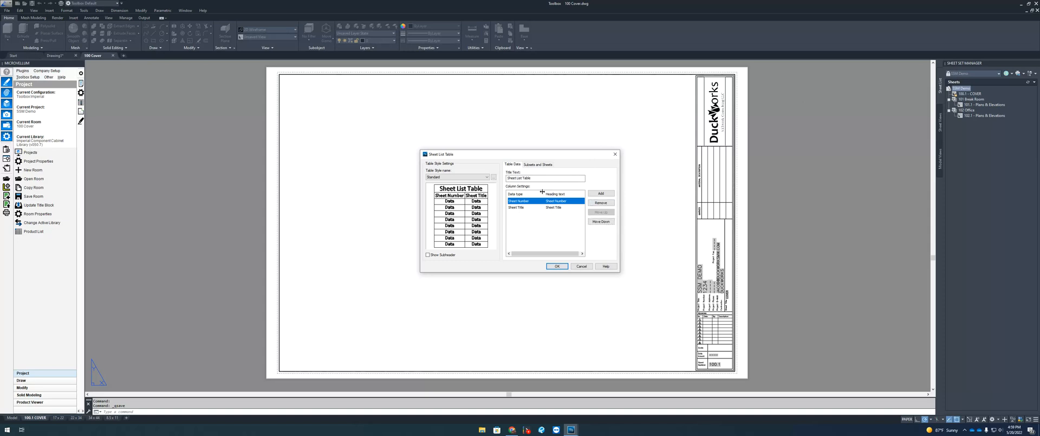
click(600, 193)
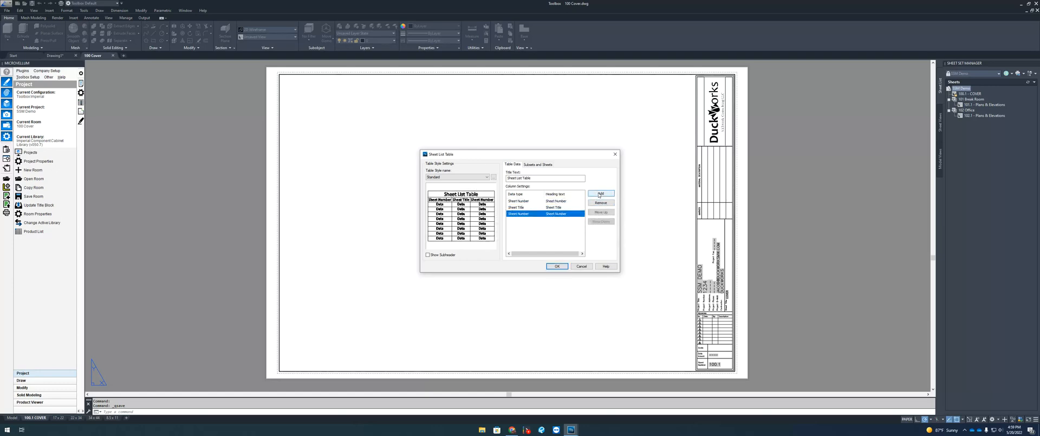
click(563, 213)
click(519, 214)
click(541, 213)
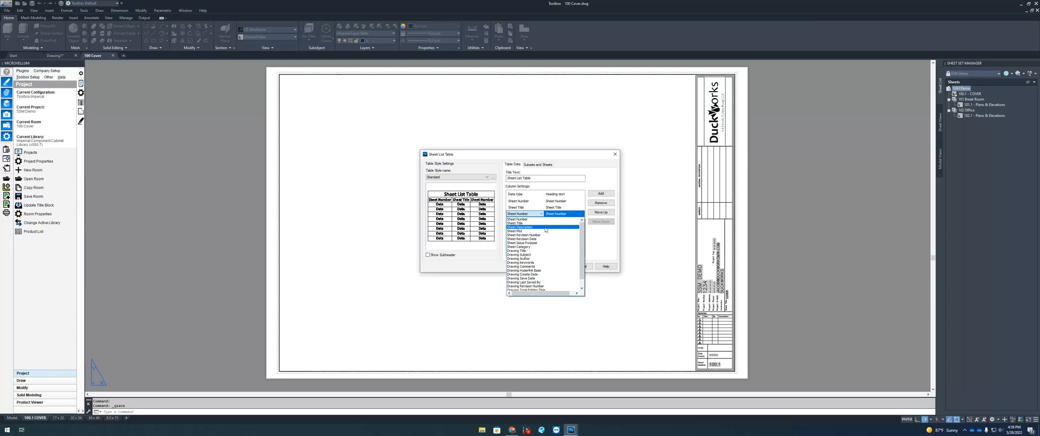
scroll(550, 241, down, 1)
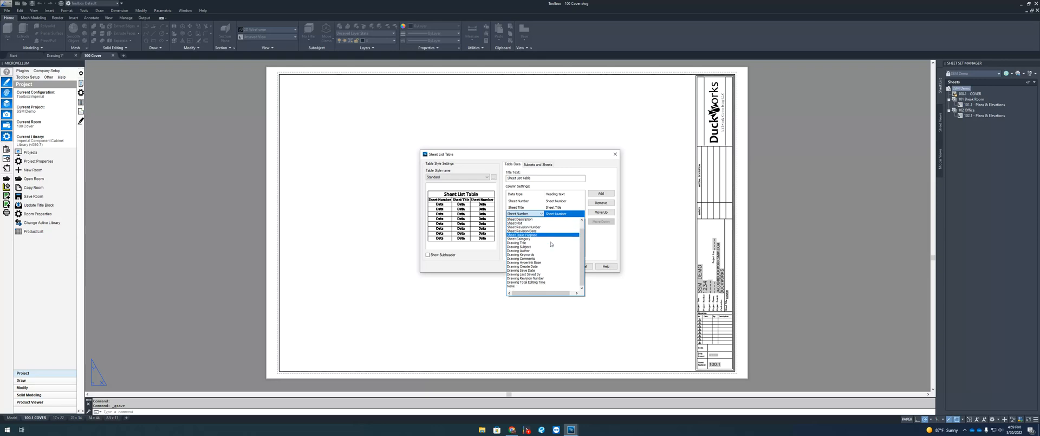
scroll(530, 279, up, 1)
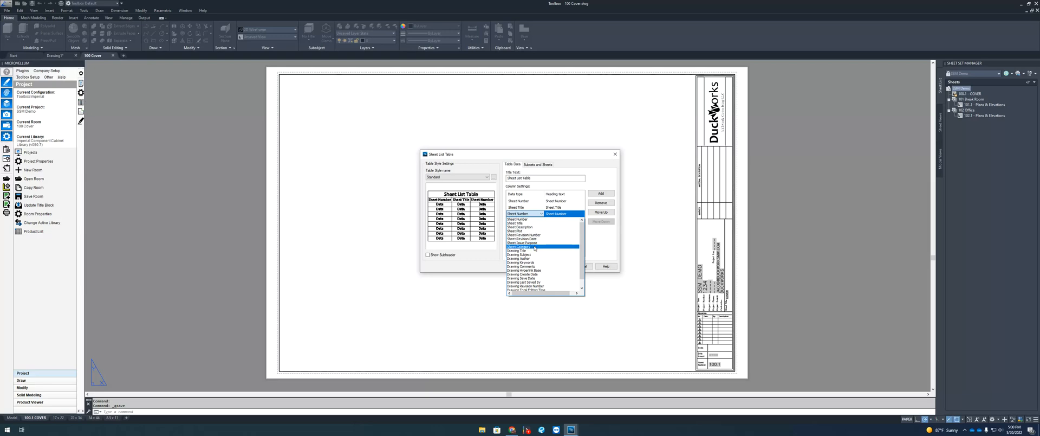
click(535, 247)
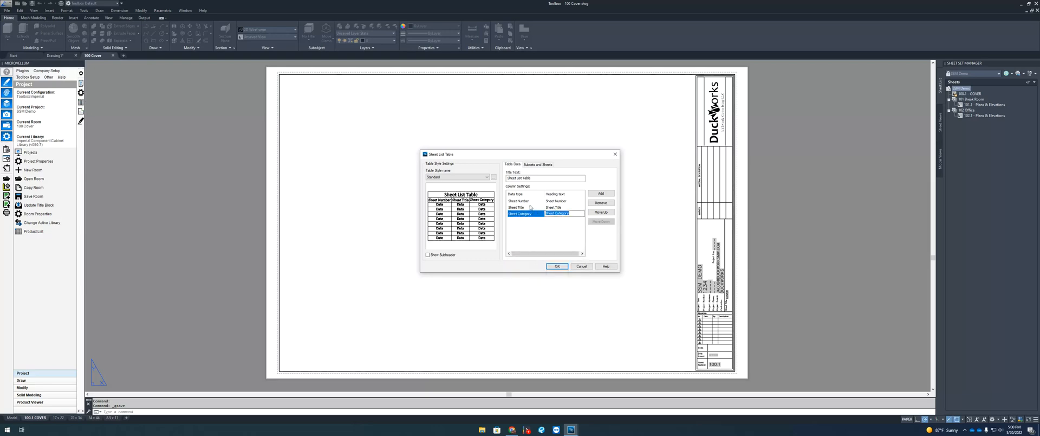
- Turn on subheaders for the sheet list table and move the Sheet Category column ahead of Sheet Number and Sheet Title
click(442, 254)
click(442, 255)
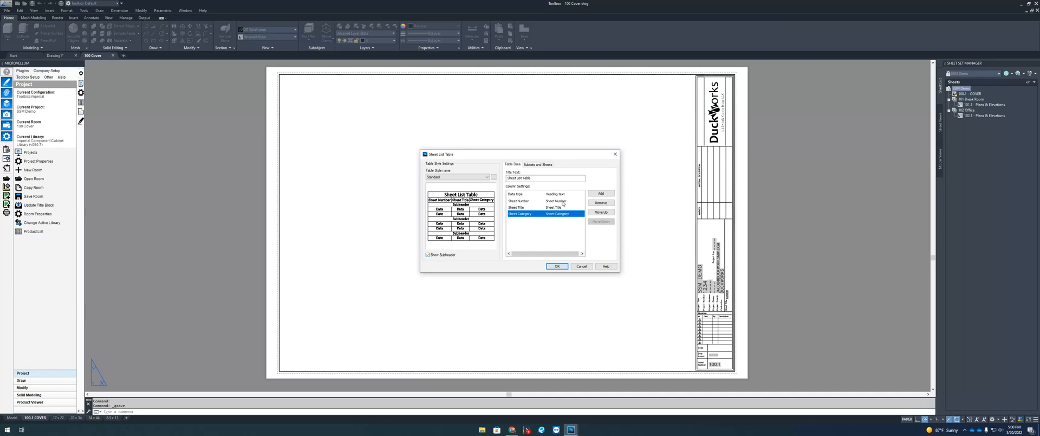
click(604, 212)
click(604, 211)
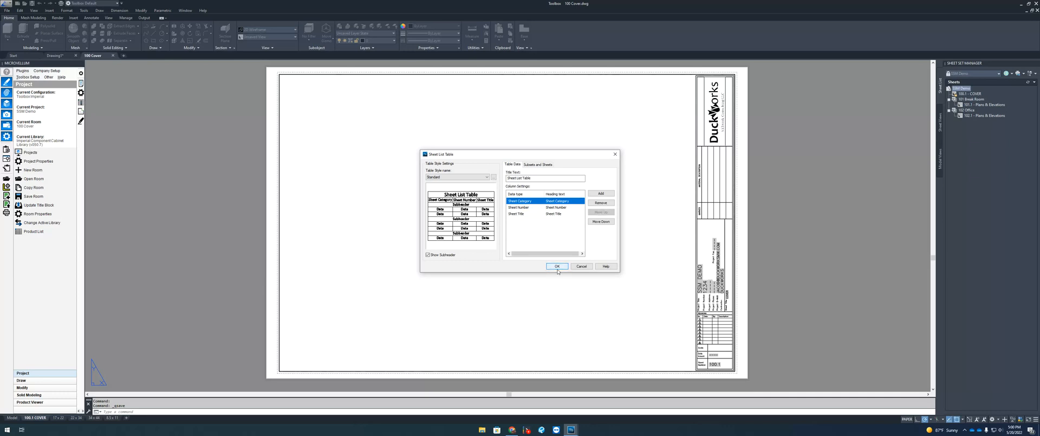
- Replace the default title text of the sheet list table
drag(538, 178, 490, 174)
text(d)
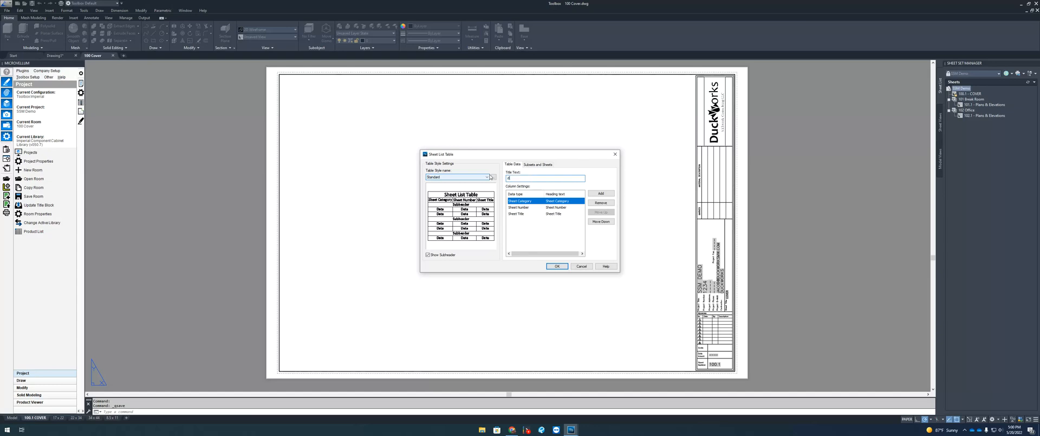